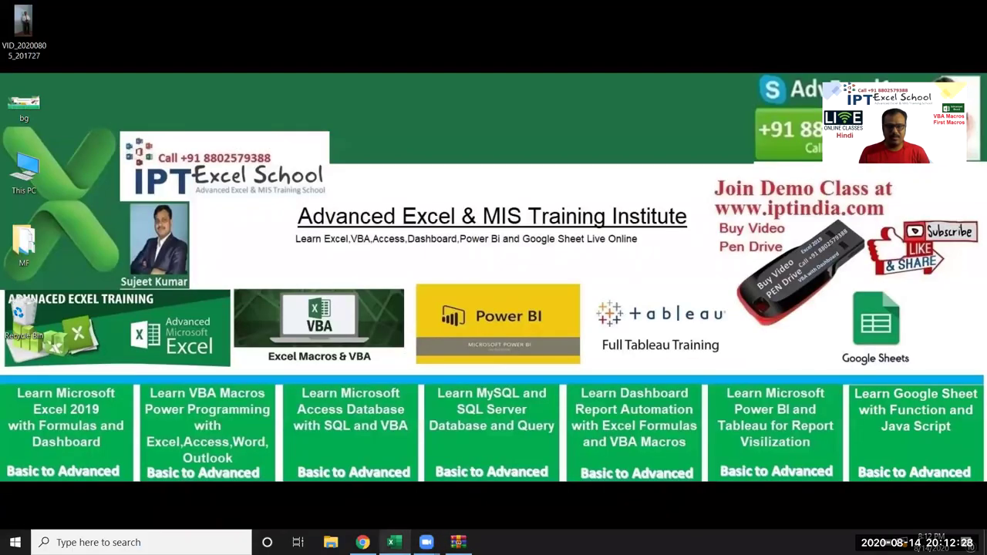
Clear the 1 and 2 from A1:A2 on Sheet2 and keep all macros enabled.
{"action": "left_click", "coordinate": [394, 542]}
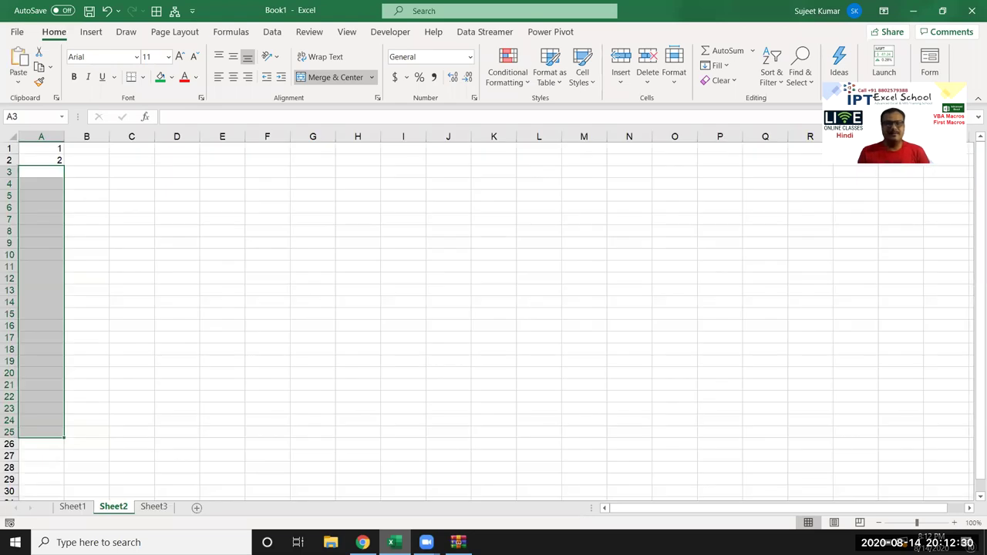
{"action": "left_click_drag", "start_coordinate": [51, 148], "coordinate": [54, 157]}
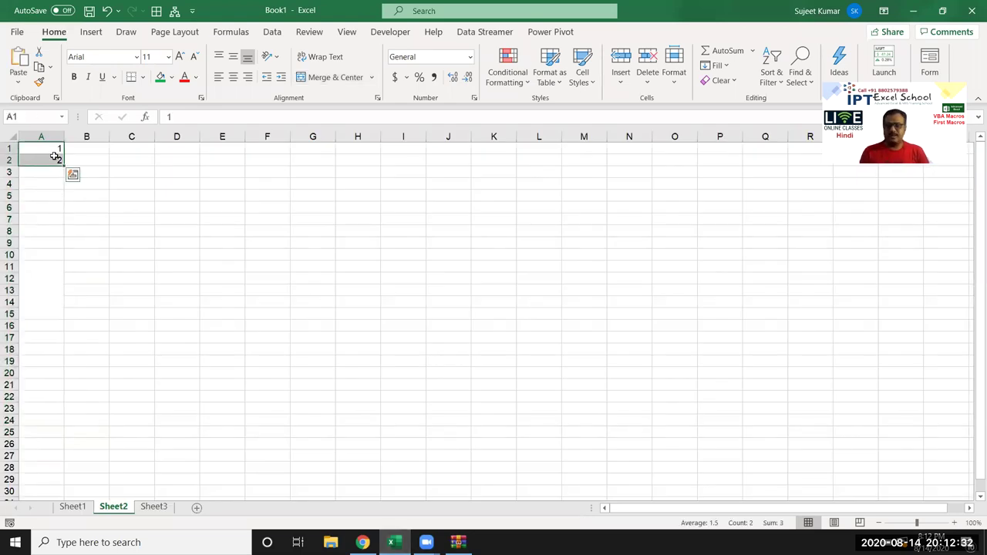
{"action": "key", "text": "Delete"}
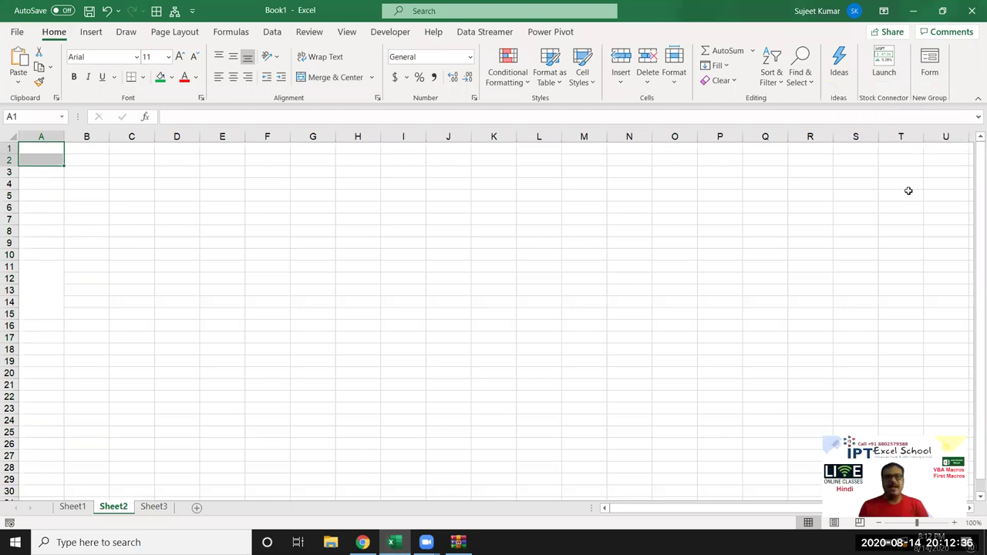
{"action": "left_click", "coordinate": [403, 33]}
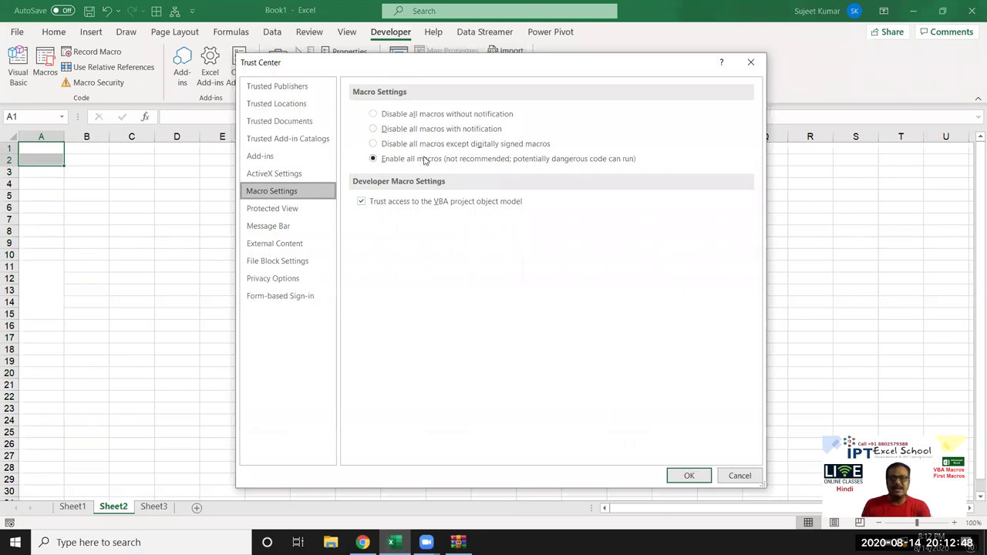
{"action": "key", "text": "Return"}
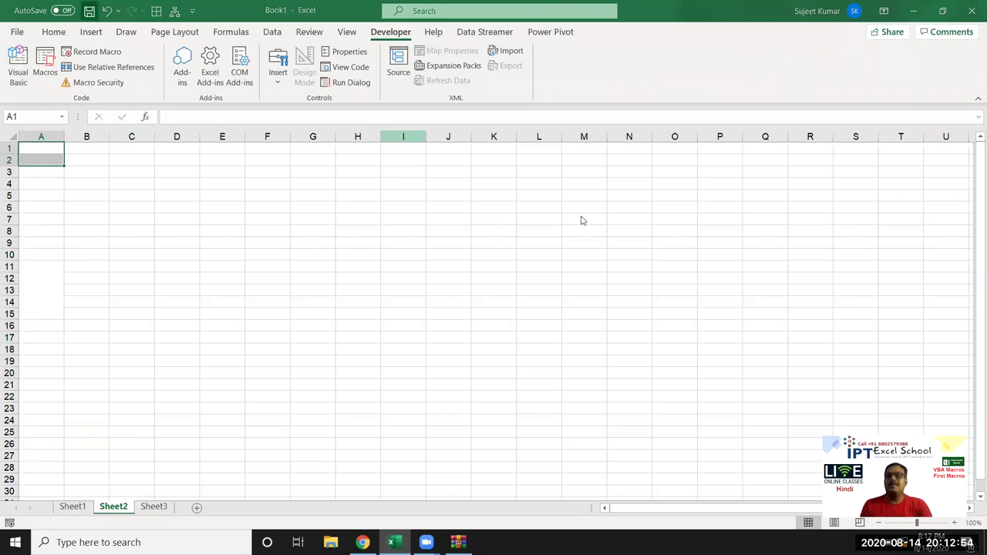
Save the workbook as a macro-enabled .xlsm file, then bring up the Visual Basic editor.
{"action": "key", "text": "ctrl+s"}
{"action": "left_click", "coordinate": [615, 230]}
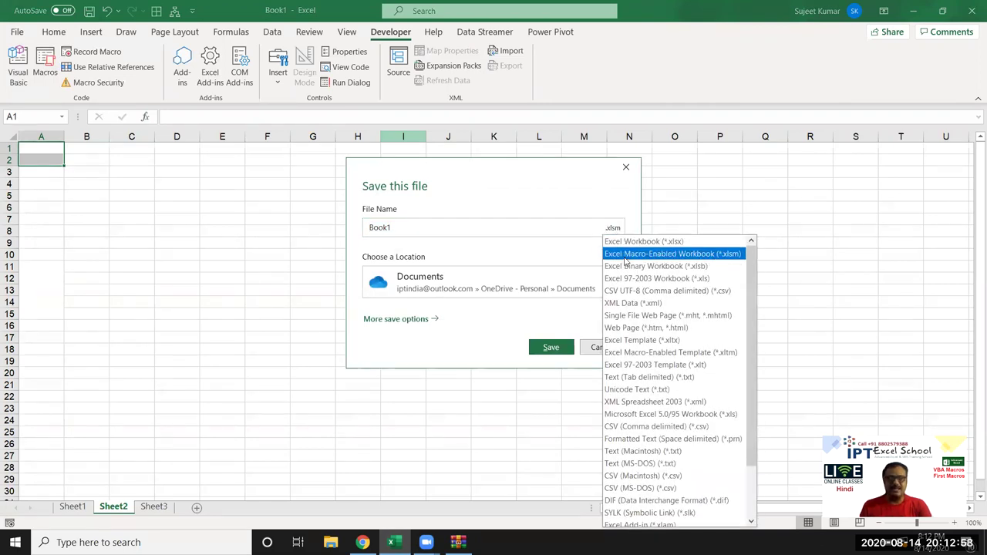
{"action": "left_click", "coordinate": [626, 256]}
{"action": "key", "text": "Return"}
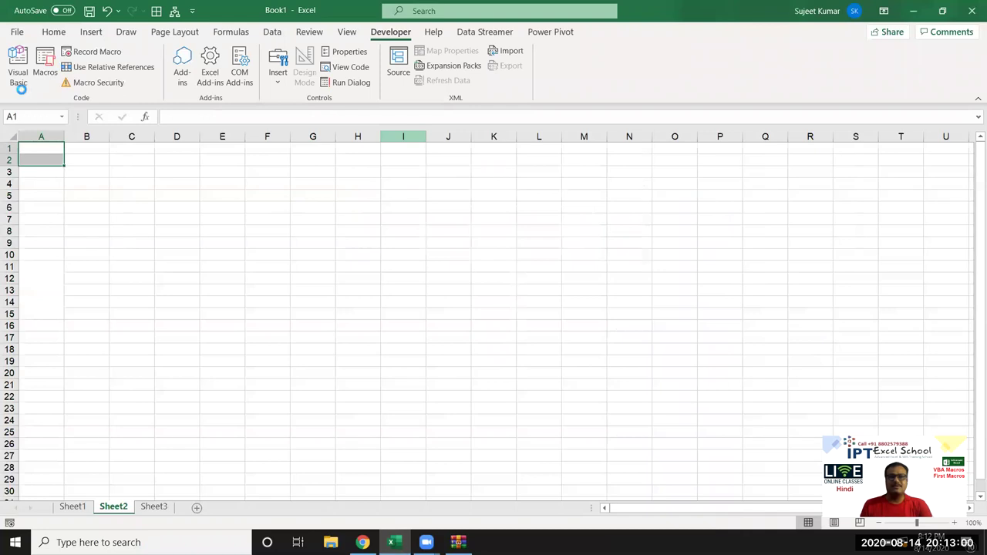
{"action": "left_click", "coordinate": [19, 82]}
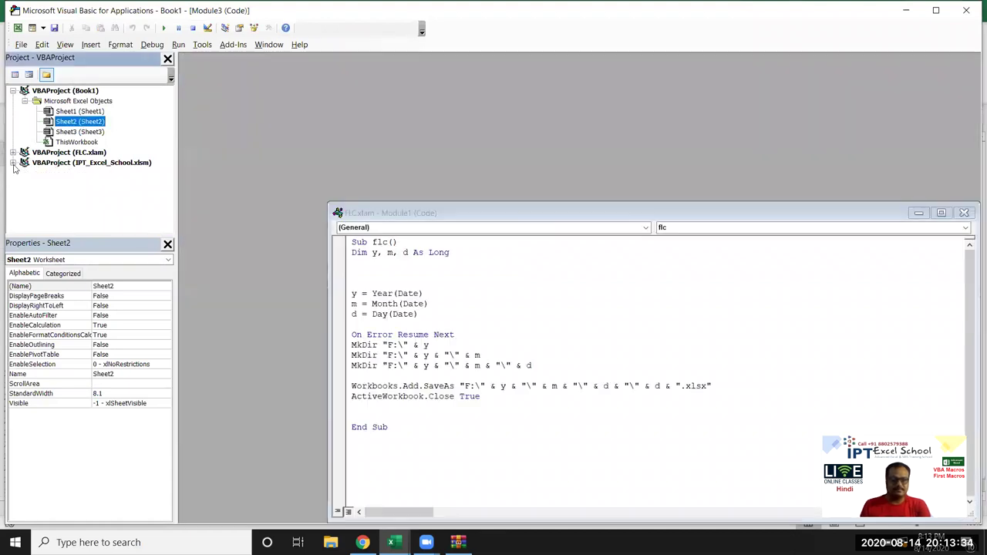
Collapse the IPT_Excel_School and FLC.xlam project trees and open Book1's Sheet1 code window.
{"action": "left_click", "coordinate": [12, 163]}
{"action": "double_click", "coordinate": [519, 214]}
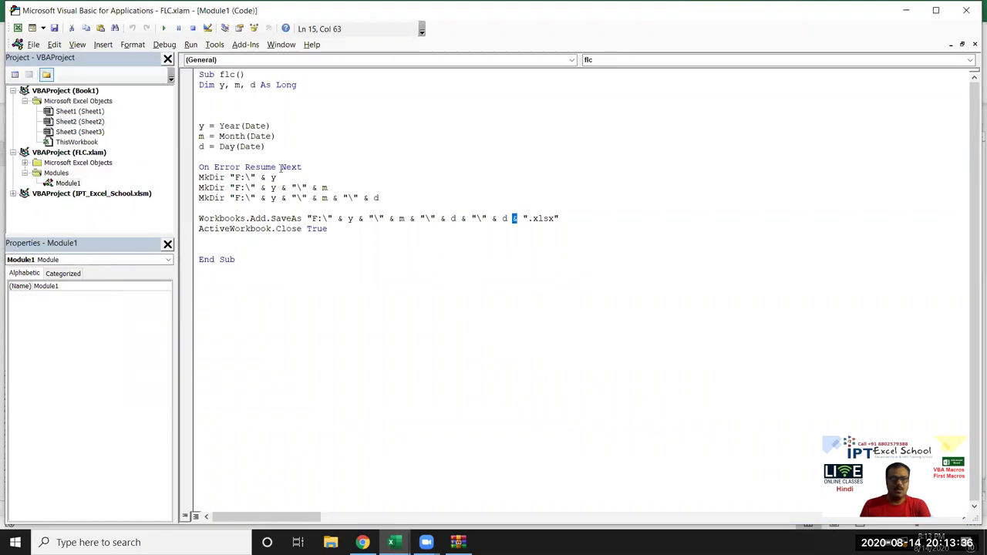
{"action": "left_click", "coordinate": [21, 161]}
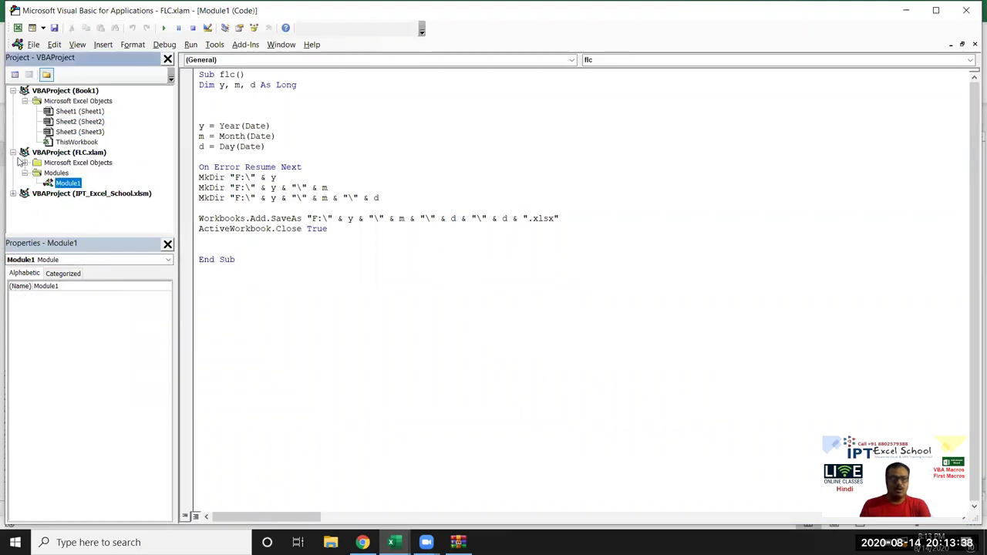
{"action": "left_click", "coordinate": [13, 153]}
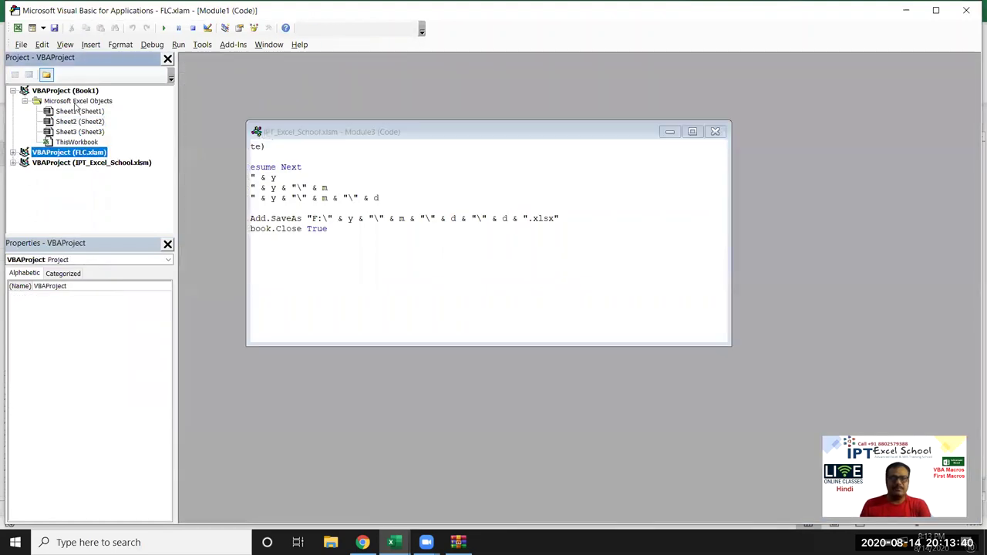
{"action": "left_click", "coordinate": [74, 113]}
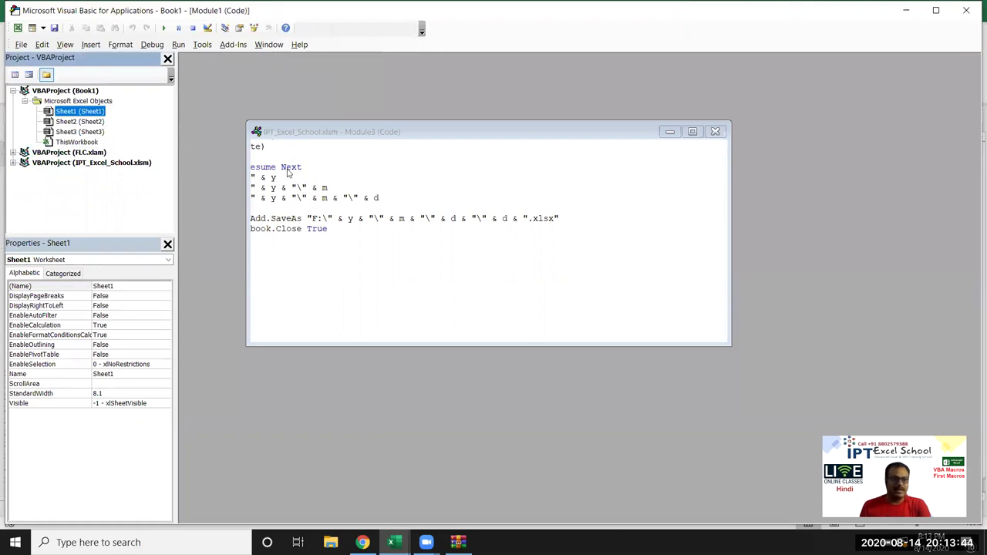
{"action": "double_click", "coordinate": [86, 116]}
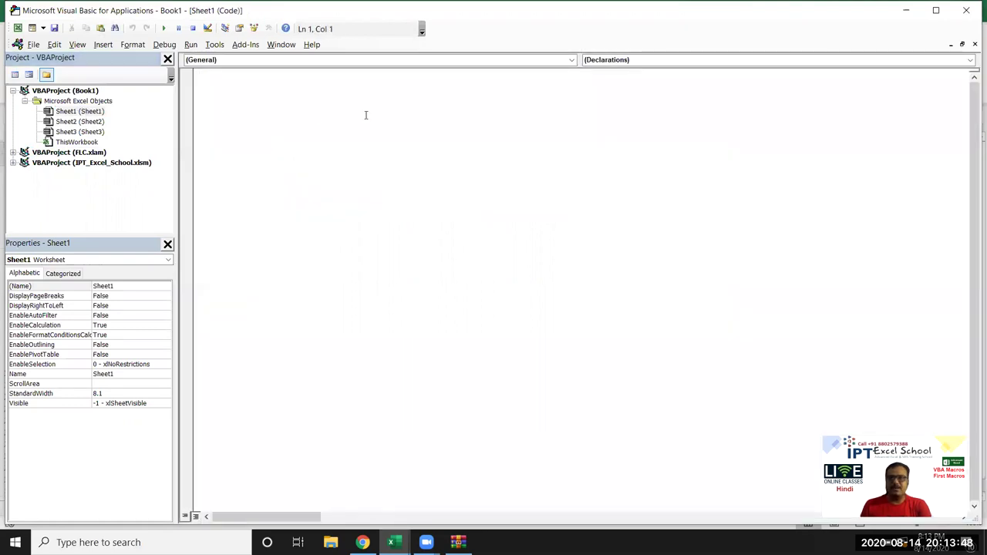
{"action": "left_click", "coordinate": [95, 124]}
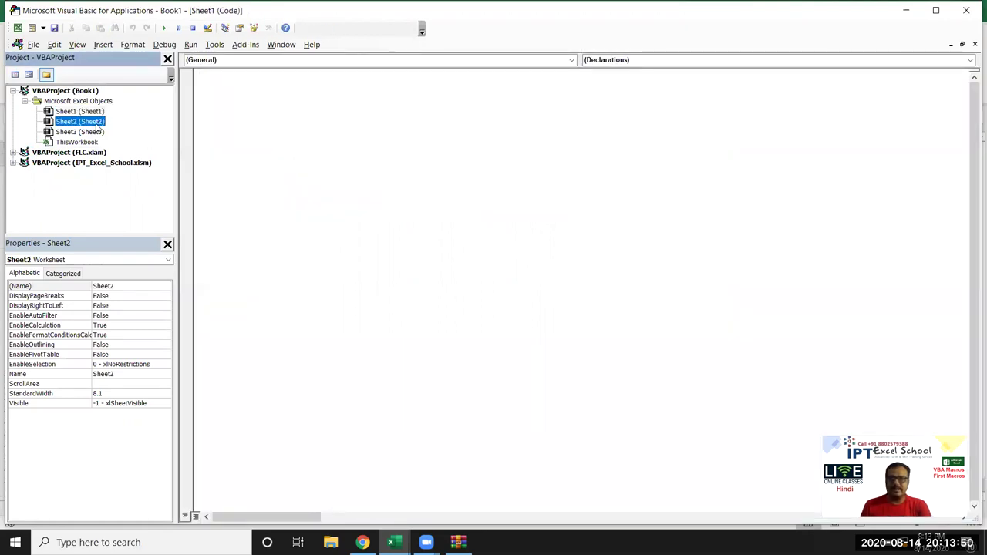
Reopen Book1's Sheet1 code window and insert a new standard module, Module1.
{"action": "left_click", "coordinate": [294, 94]}
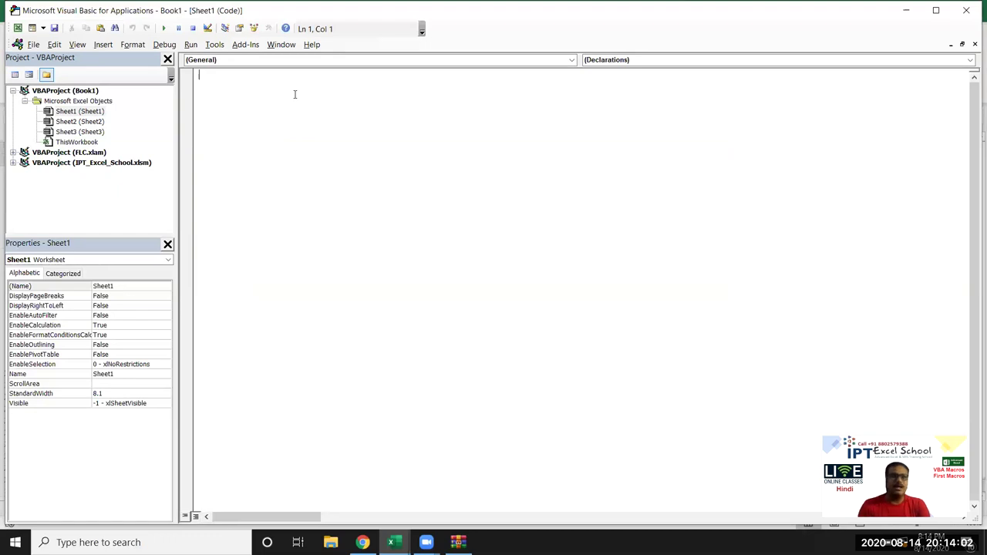
{"action": "double_click", "coordinate": [68, 112]}
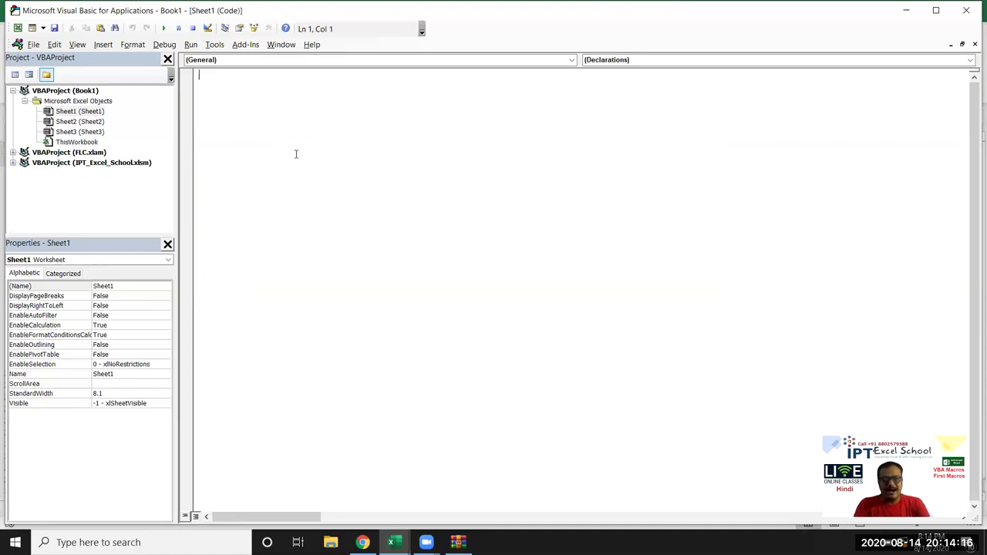
{"action": "left_click", "coordinate": [104, 45]}
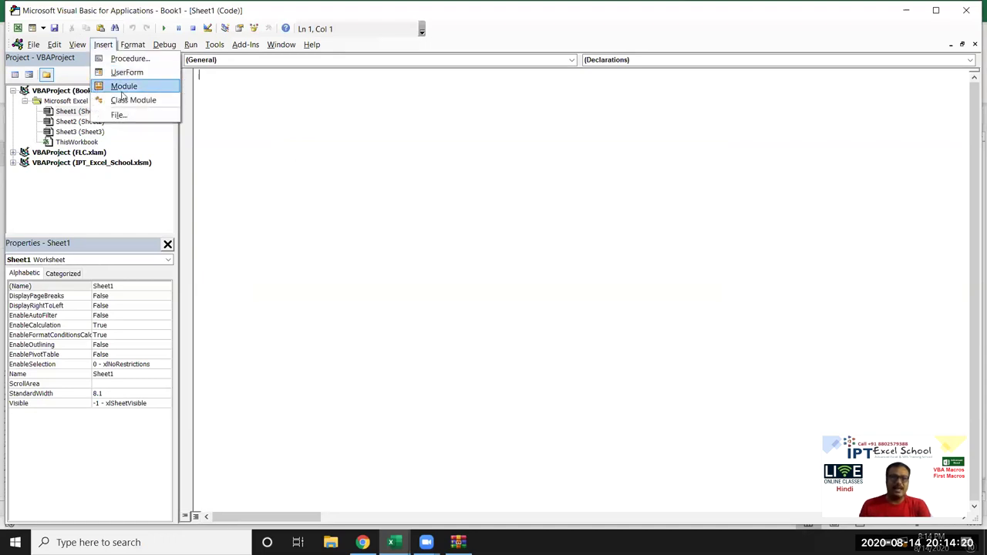
{"action": "left_click", "coordinate": [124, 86]}
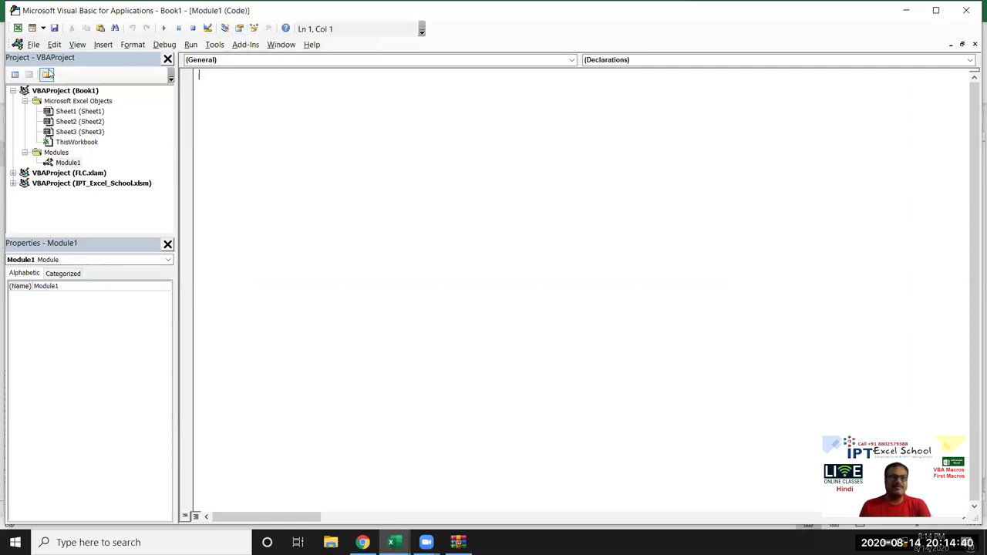
{"action": "left_click", "coordinate": [75, 45]}
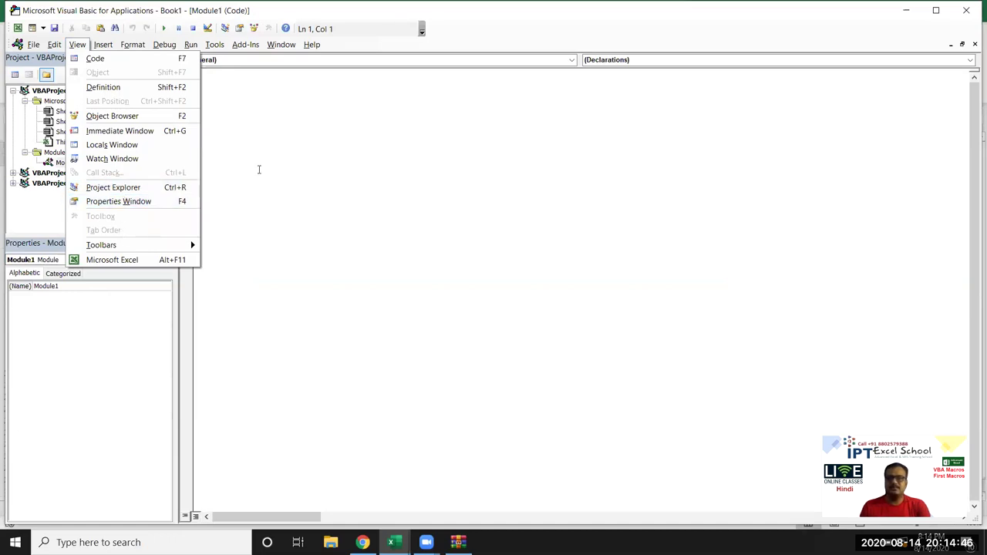
{"action": "left_click", "coordinate": [265, 113]}
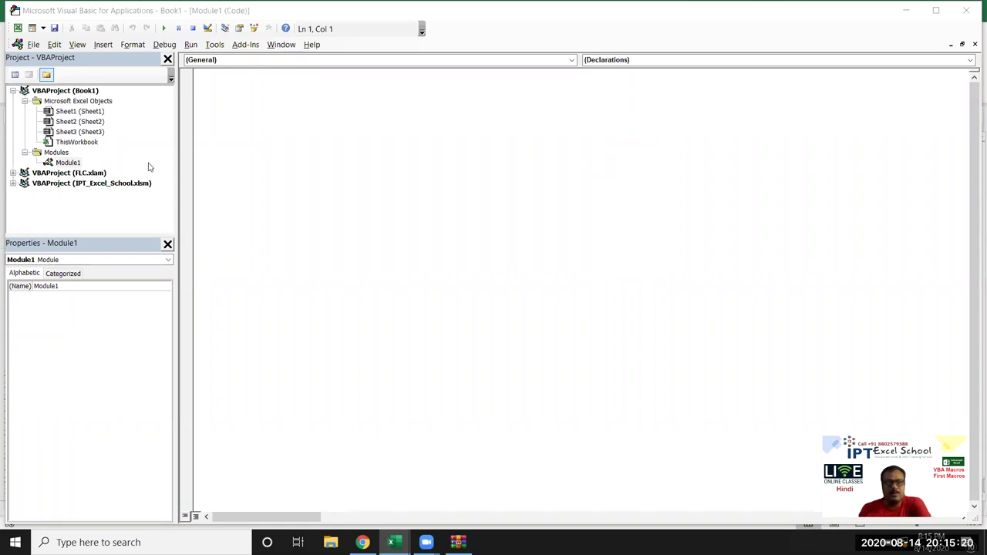
{"action": "left_click", "coordinate": [67, 164]}
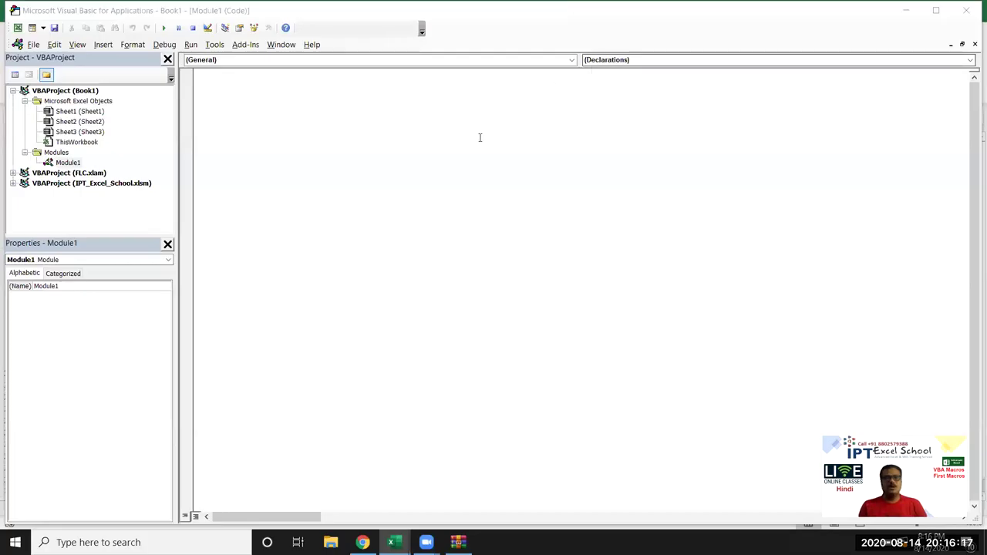
Type Sub rr() in Module1 so End Sub is added, then select the whole procedure.
{"action": "left_click", "coordinate": [344, 154]}
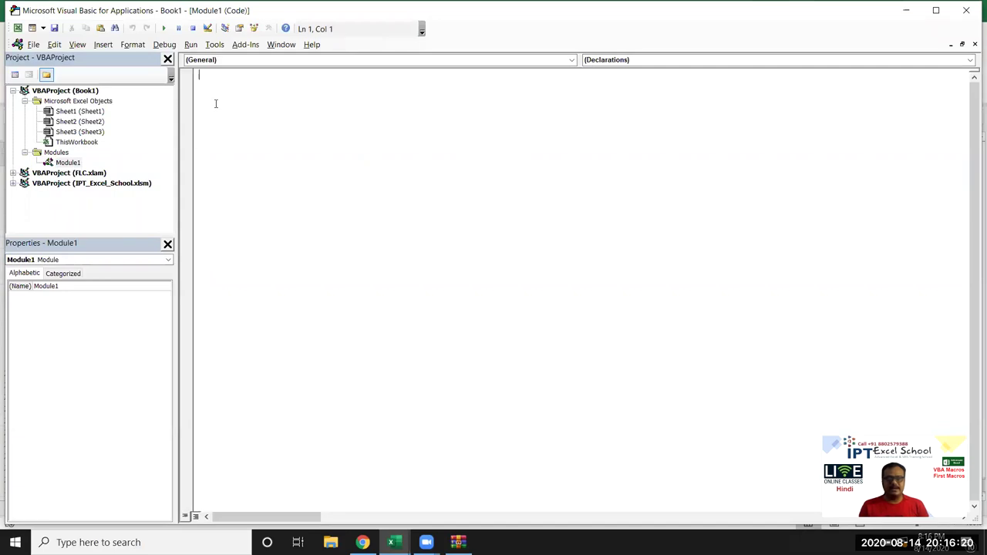
{"action": "key", "text": "alt+i"}
{"action": "key", "text": "Down"}
{"action": "key", "text": "Escape"}
{"action": "key", "text": "Escape"}
{"action": "type", "text": "sub rr()"}
{"action": "key", "text": "Return"}
{"action": "key", "text": "Return"}
{"action": "key", "text": "Return"}
{"action": "left_click", "coordinate": [199, 85]}
{"action": "key", "text": "shift+Down"}
{"action": "key", "text": "shift+Down"}
{"action": "key", "text": "shift+Down"}
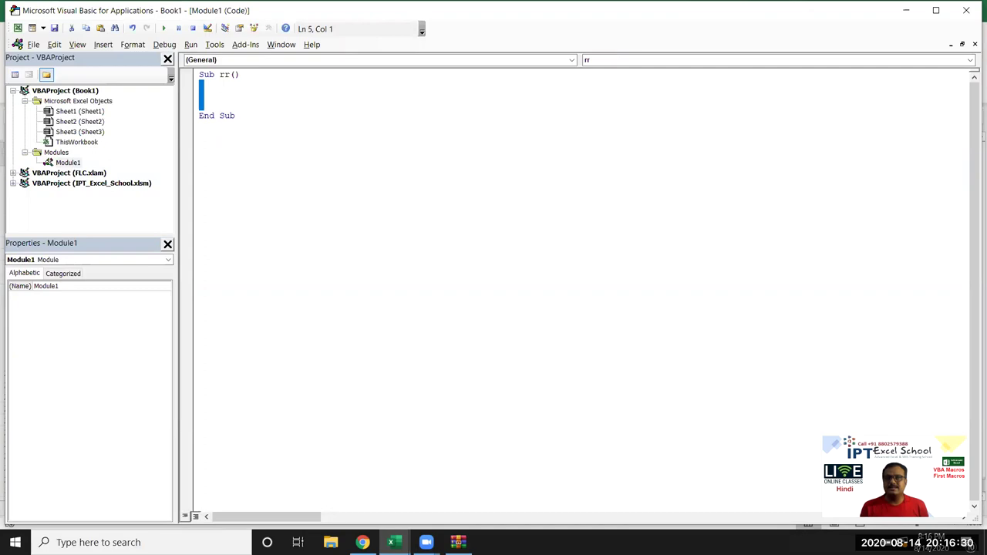
{"action": "key", "text": "ctrl+Home"}
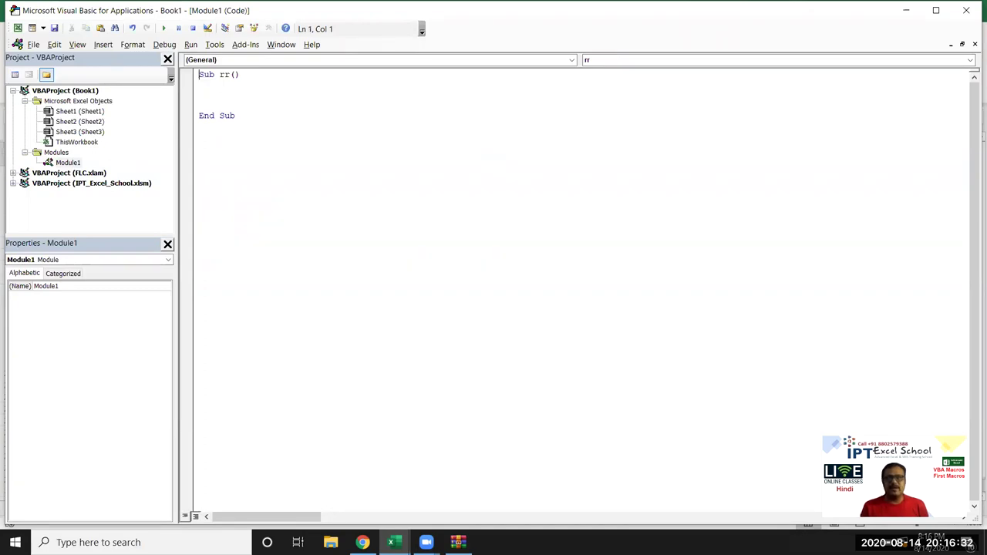
{"action": "key", "text": "shift+Down"}
{"action": "key", "text": "shift+Down"}
{"action": "key", "text": "shift+Down"}
{"action": "key", "text": "shift+Down"}
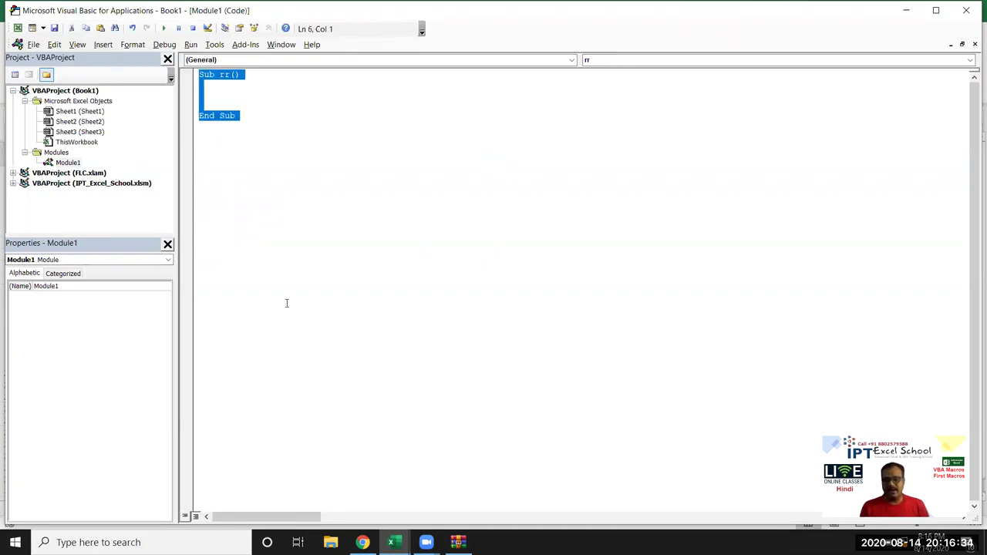
{"action": "mouse_move", "coordinate": [426, 542]}
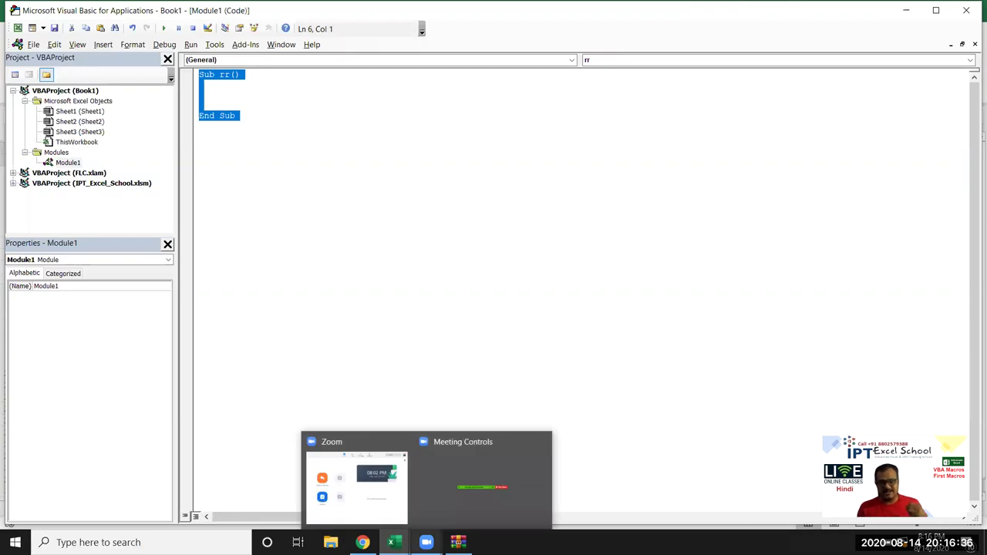
Try the Record Macro storage options: This Workbook, New Workbook, Personal Macro Workbook. Then dismiss the dialog.
{"action": "left_click", "coordinate": [353, 503]}
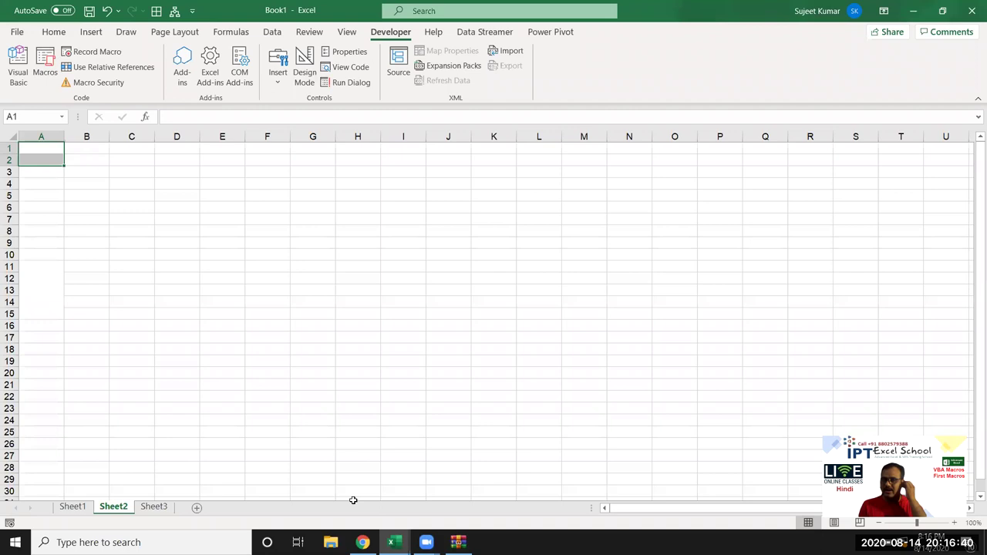
{"action": "left_click", "coordinate": [101, 60]}
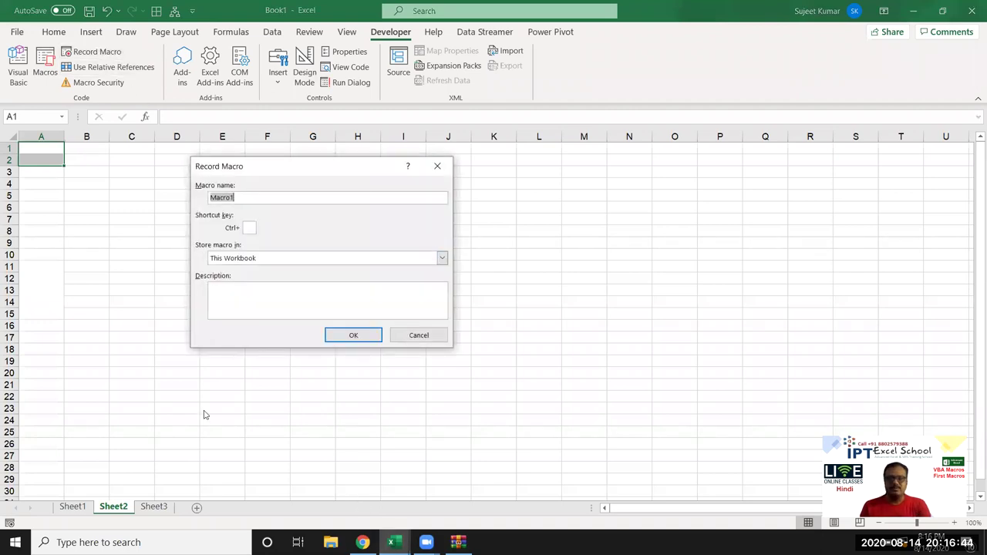
{"action": "left_click", "coordinate": [228, 259]}
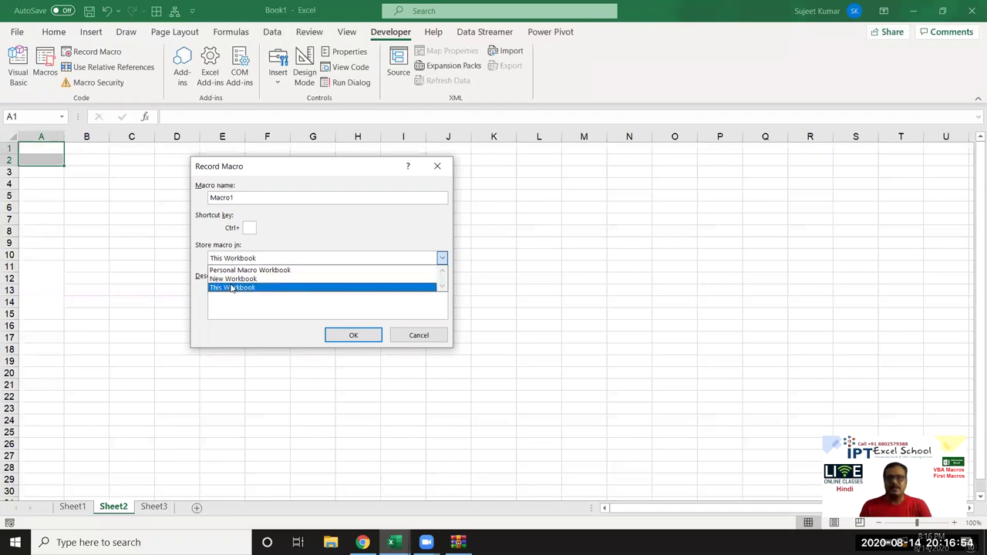
{"action": "left_click", "coordinate": [232, 287]}
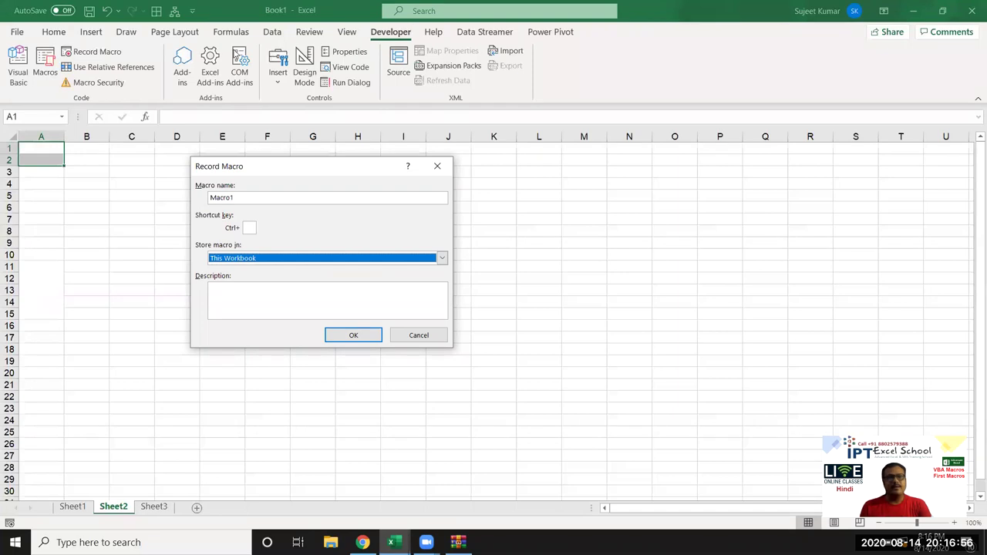
{"action": "left_click", "coordinate": [294, 263]}
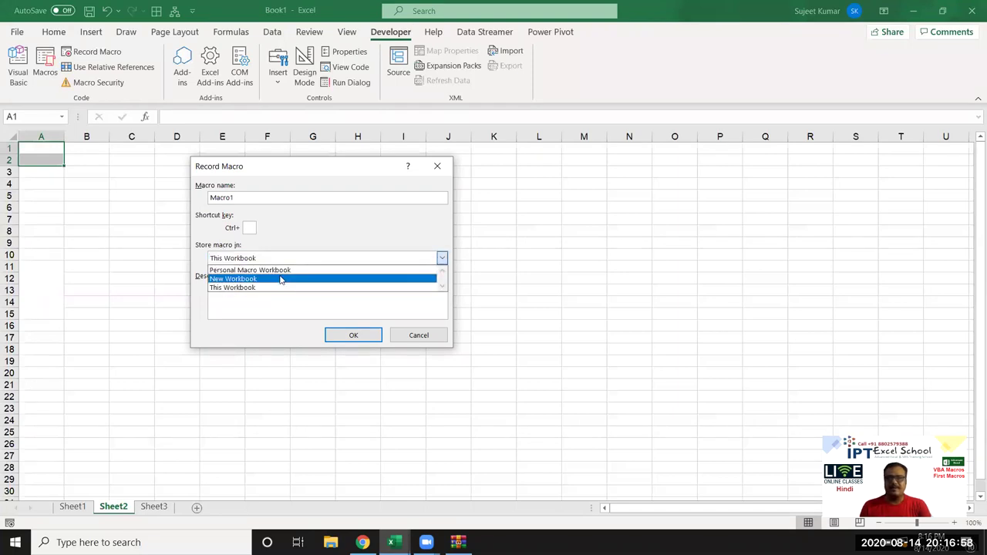
{"action": "left_click", "coordinate": [280, 278]}
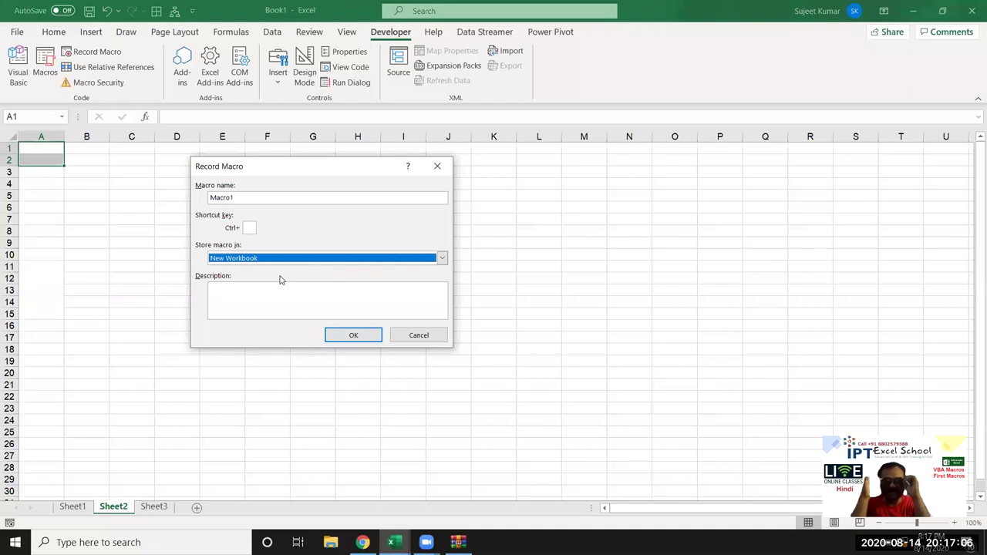
{"action": "left_click", "coordinate": [158, 141]}
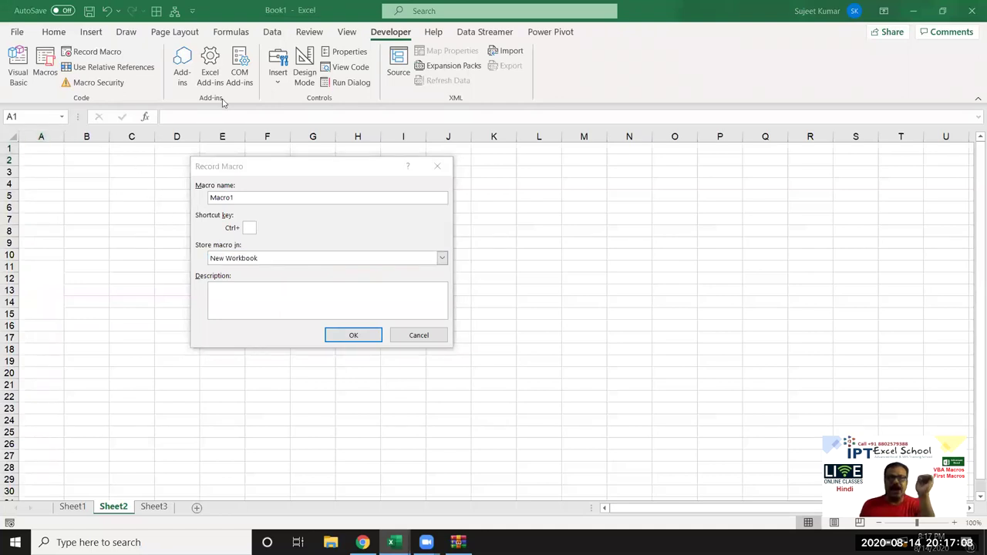
{"action": "left_click", "coordinate": [264, 260]}
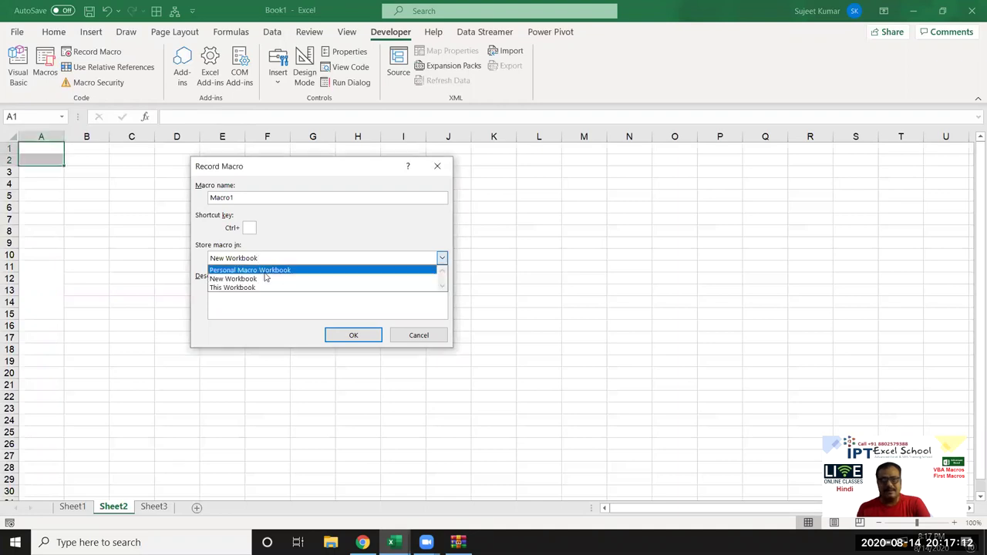
{"action": "left_click", "coordinate": [269, 271]}
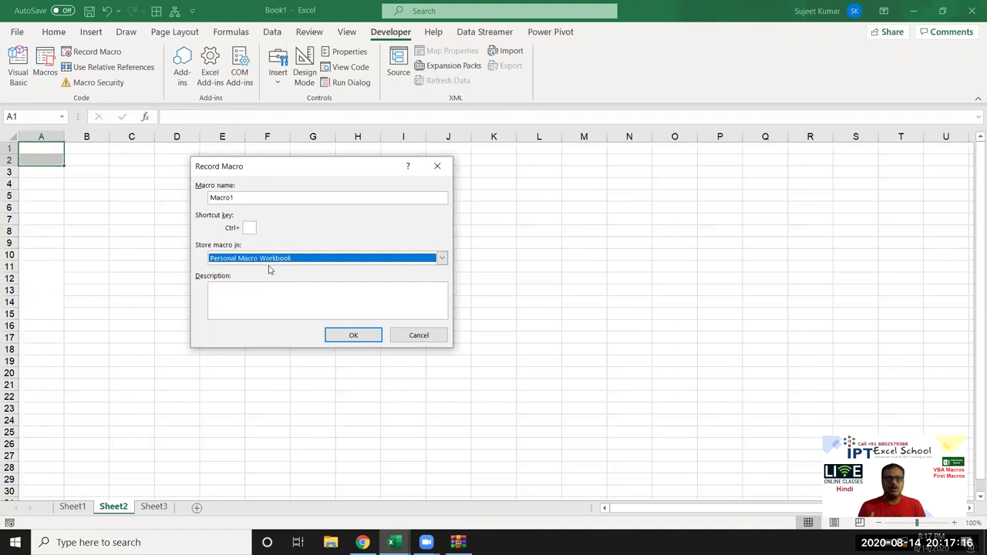
{"action": "key", "text": "Return"}
Enter Public in cell D4 of Sheet2.
{"action": "left_click", "coordinate": [193, 185]}
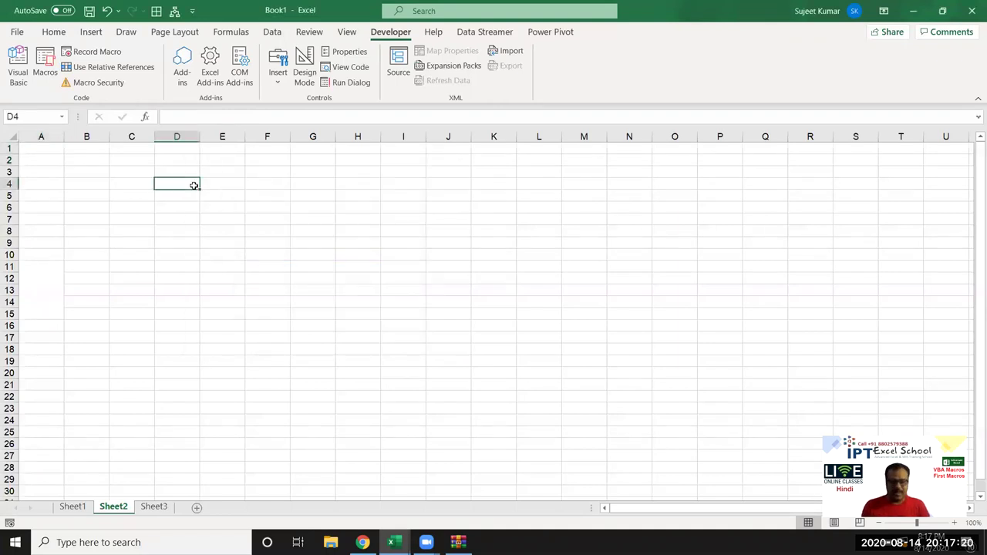
{"action": "type", "text": "M"}
{"action": "key", "text": "BackSpace"}
{"action": "type", "text": "Public"}
{"action": "key", "text": "Return"}
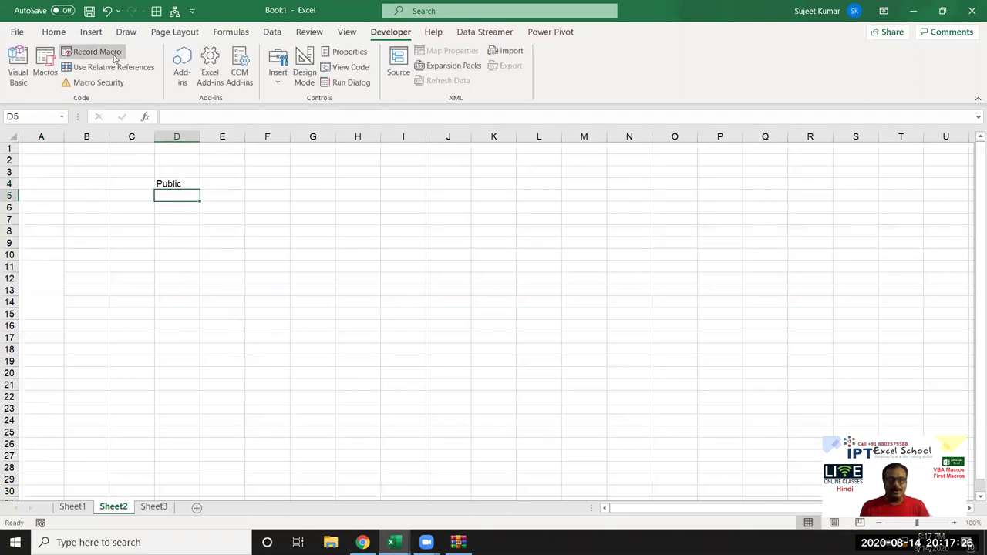
Set Record Macro to store in This Workbook, then close it without recording.
{"action": "left_click", "coordinate": [112, 54]}
{"action": "left_click", "coordinate": [247, 259]}
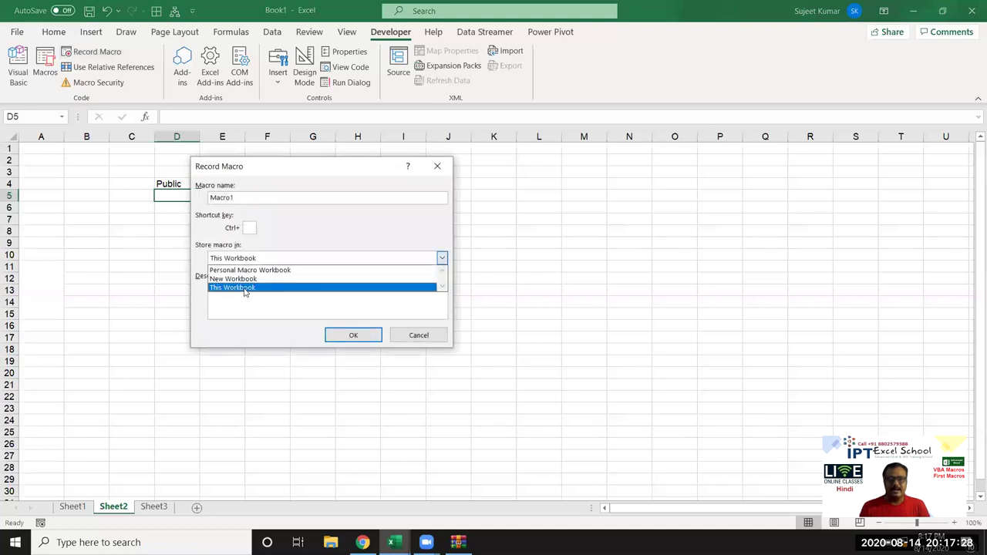
{"action": "left_click", "coordinate": [243, 287]}
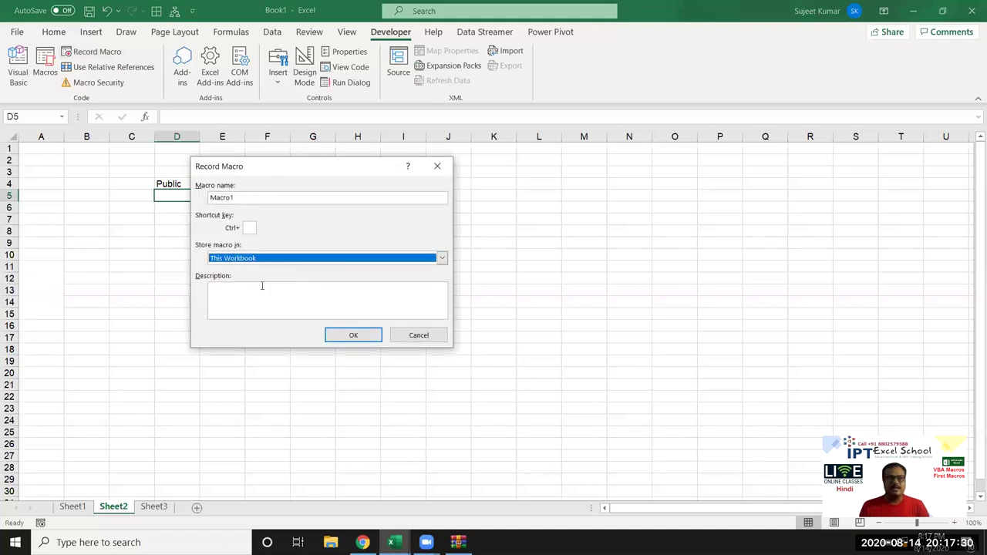
{"action": "key", "text": "Escape"}
Add a MsgBox "Hi" line inside Sub rr().
{"action": "left_click", "coordinate": [463, 480]}
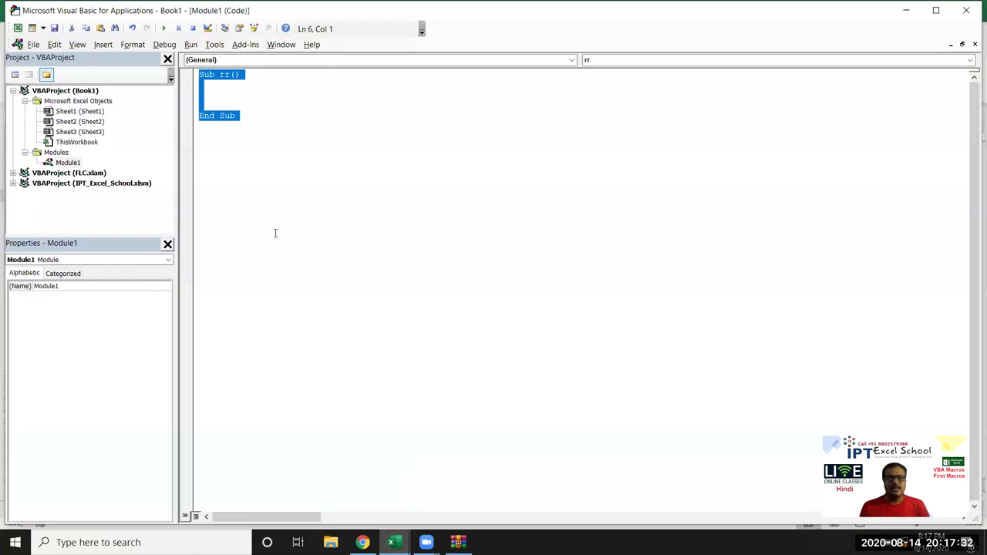
{"action": "left_click", "coordinate": [224, 86]}
{"action": "type", "text": "msgbox"}
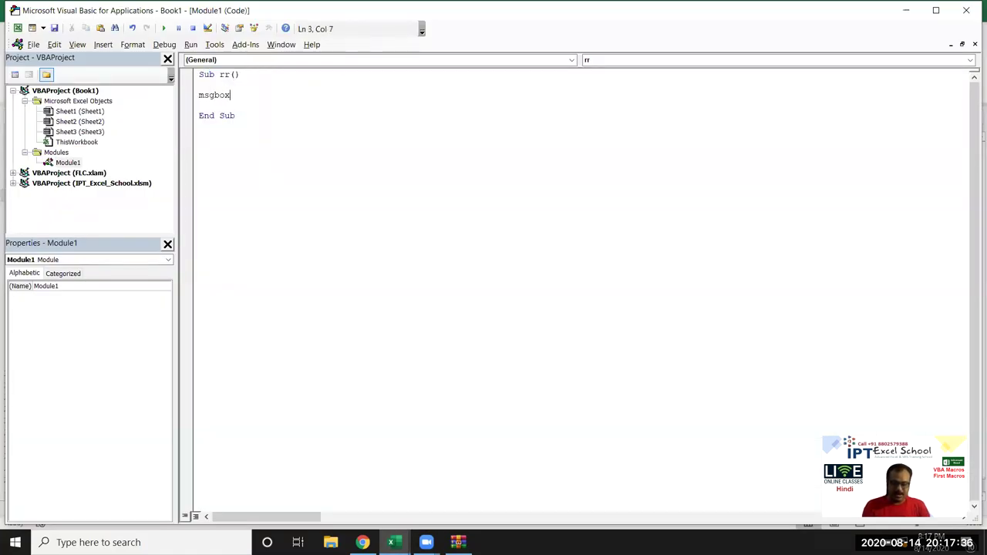
{"action": "type", "text": " \"Hi"}
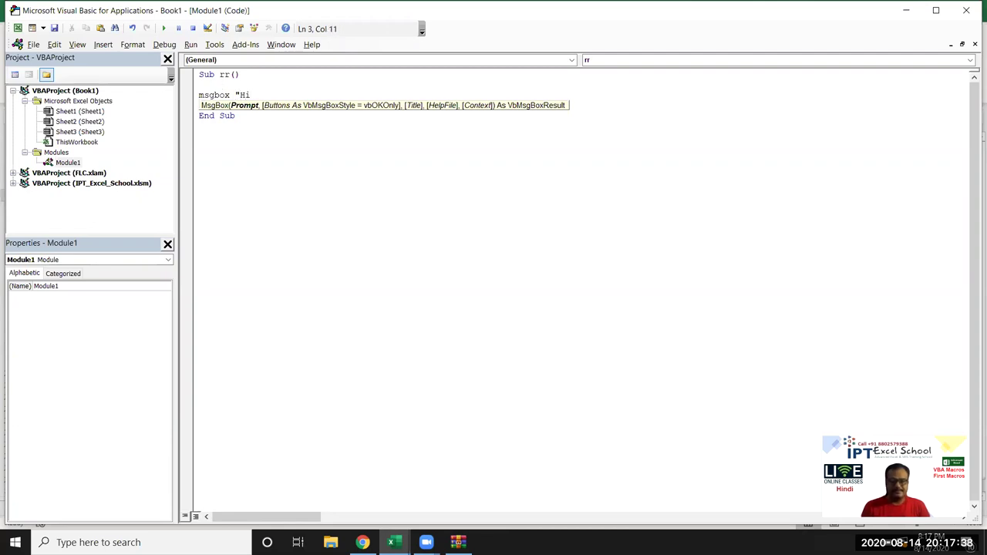
{"action": "type", "text": "\""}
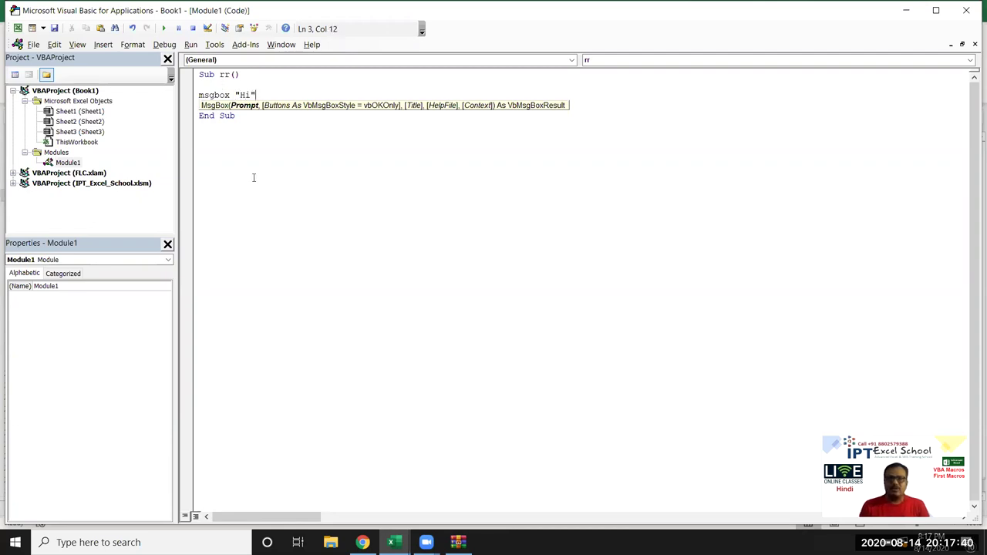
{"action": "key", "text": "Down"}
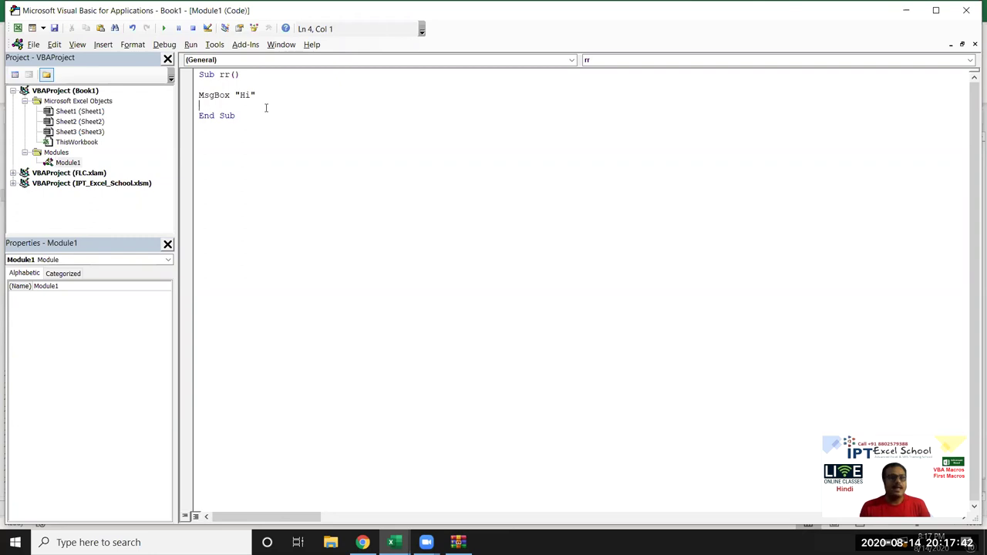
Run rr from Excel's Macros list, close the Hi message, and run it again.
{"action": "key", "text": "alt+F11"}
{"action": "left_click", "coordinate": [46, 77]}
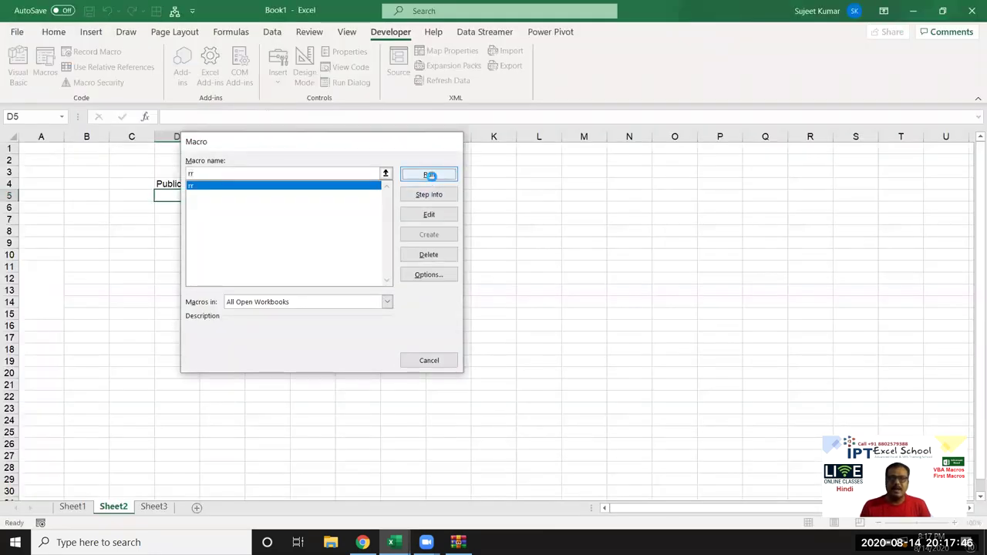
{"action": "left_click", "coordinate": [430, 175]}
{"action": "left_click", "coordinate": [526, 246]}
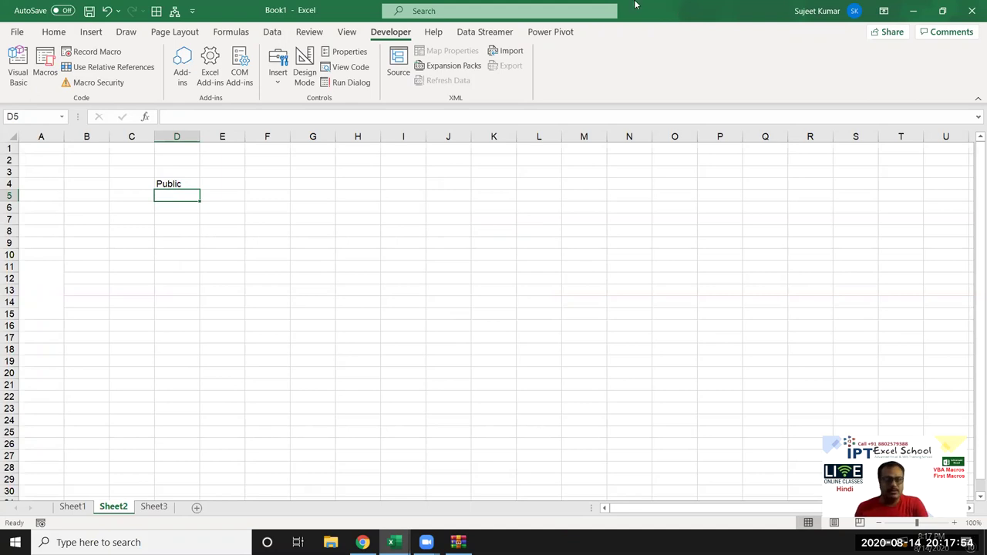
{"action": "left_click", "coordinate": [45, 66]}
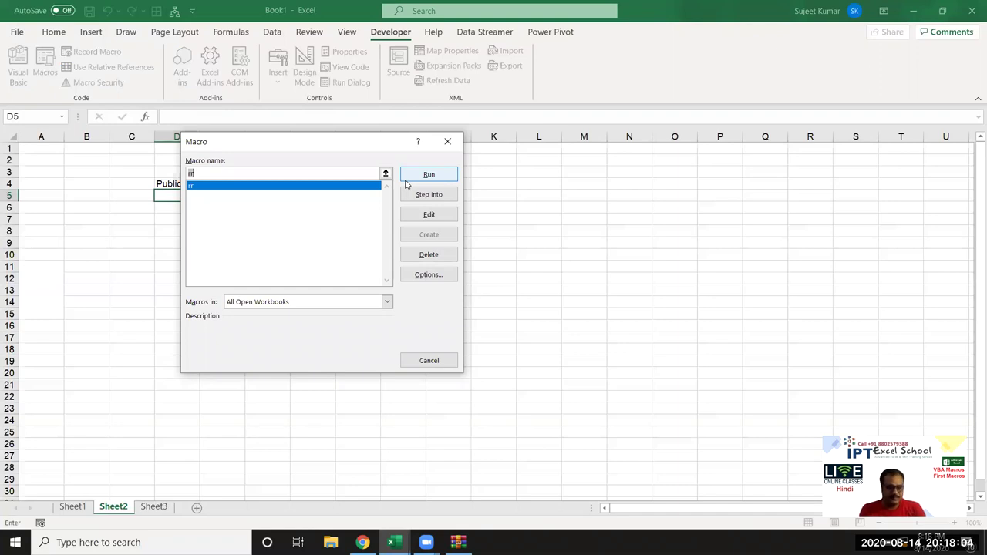
{"action": "left_click", "coordinate": [407, 176]}
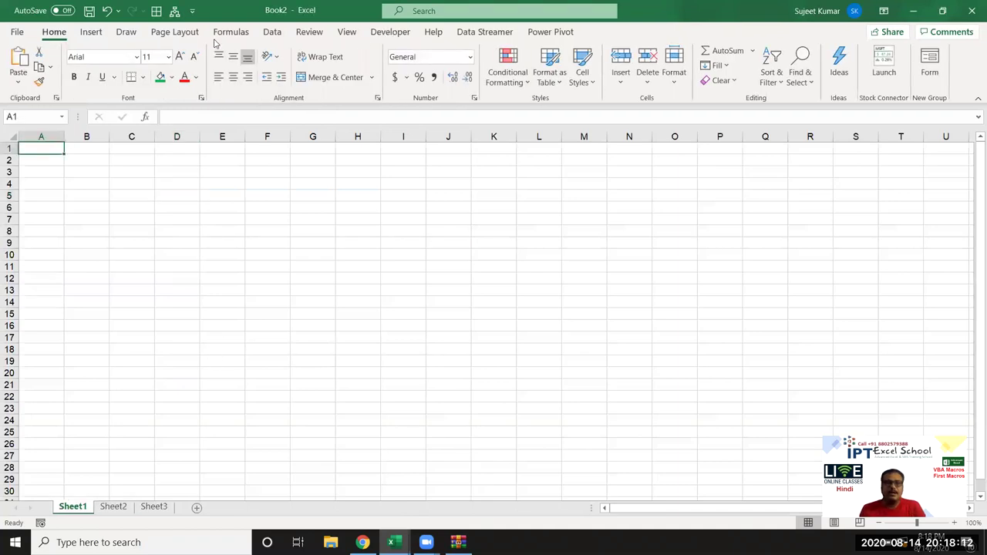
In Book2, run rr from Developer > Macros and click OK on the Hi message.
{"action": "left_click", "coordinate": [390, 32]}
{"action": "left_click", "coordinate": [45, 66]}
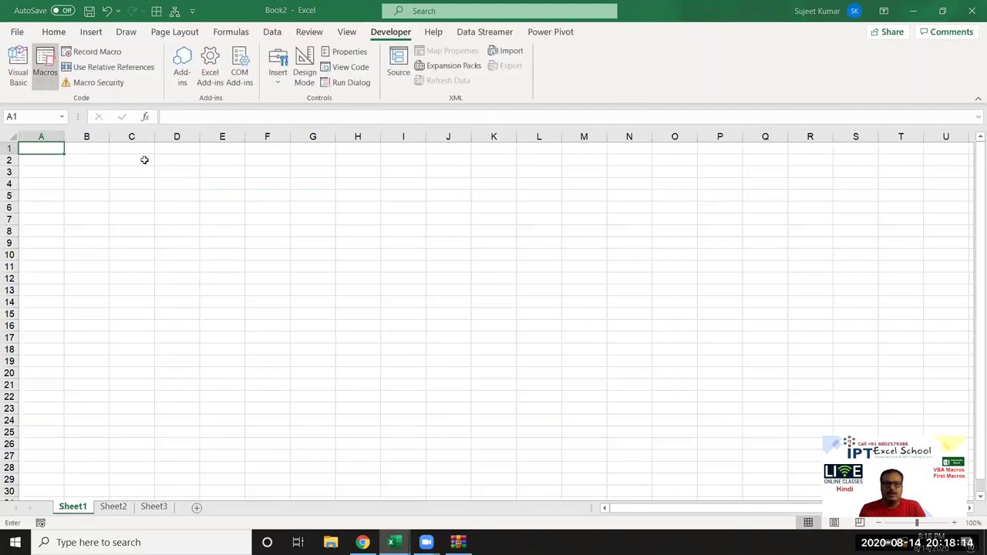
{"action": "left_click", "coordinate": [425, 177]}
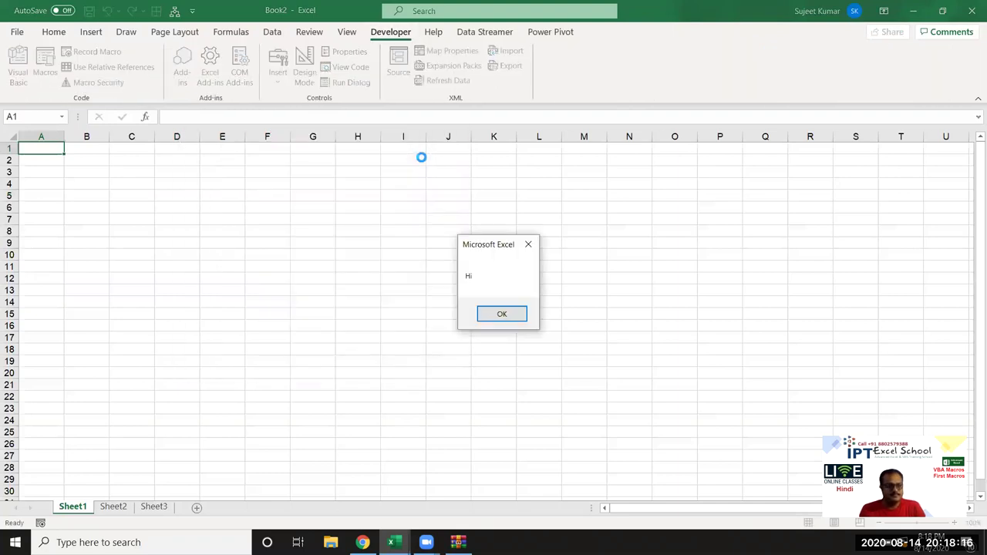
{"action": "left_click", "coordinate": [511, 316]}
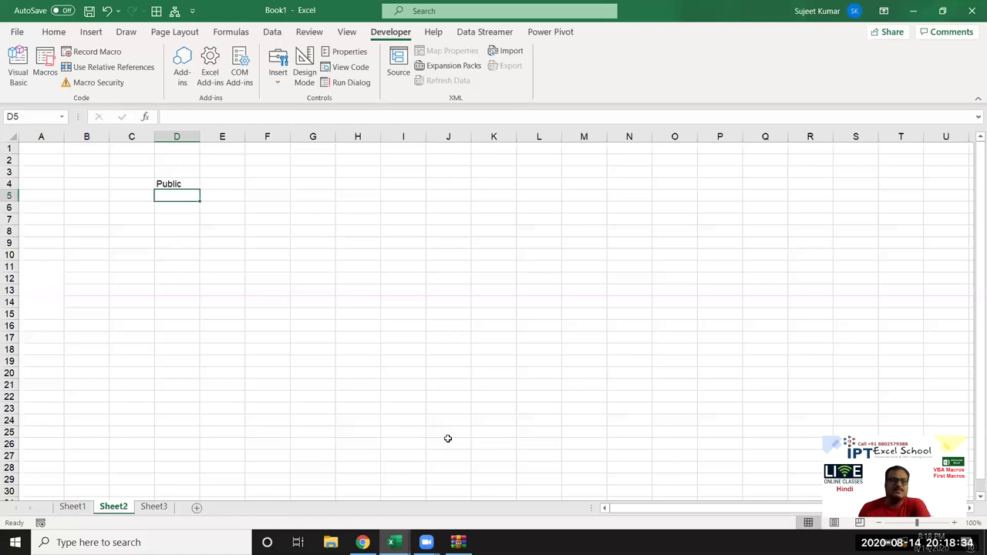
Close the Macros list, open Record Macro from G7 and cancel, then reopen it from E9.
{"action": "left_click", "coordinate": [51, 76]}
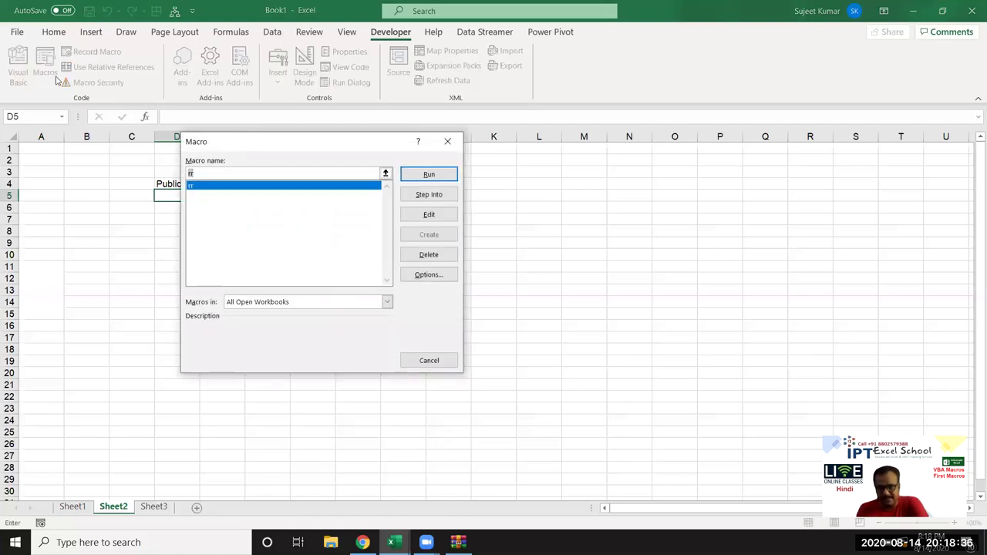
{"action": "left_click", "coordinate": [448, 141]}
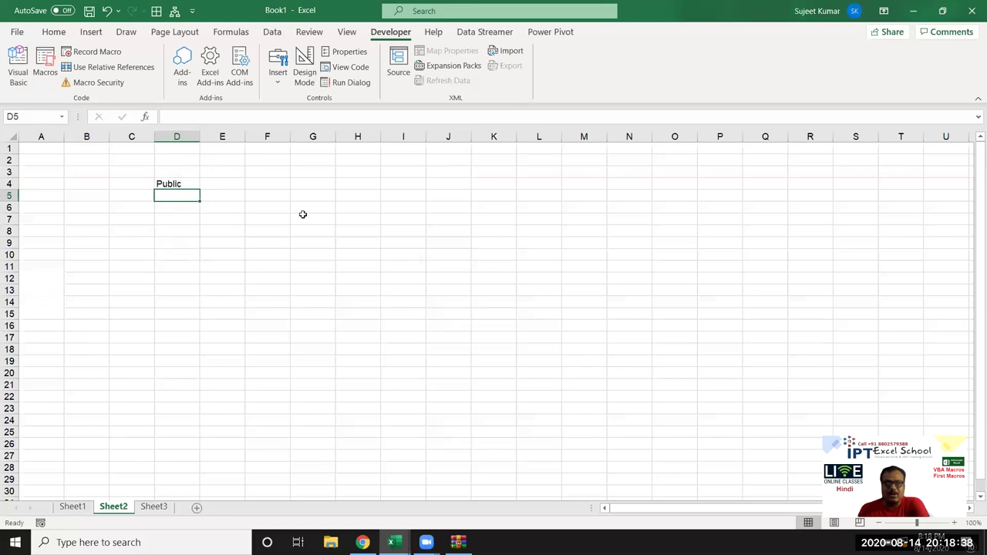
{"action": "left_click", "coordinate": [302, 218]}
{"action": "left_click", "coordinate": [91, 52]}
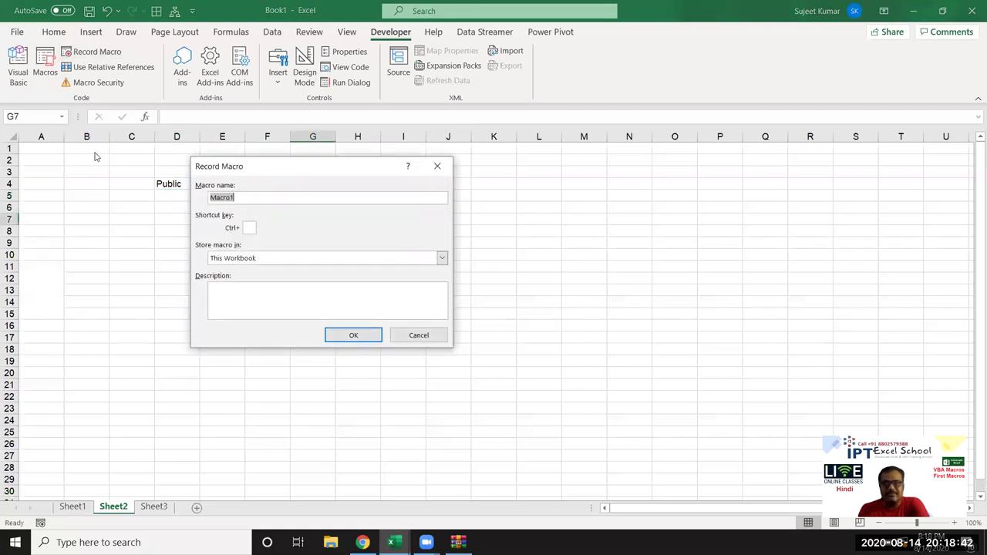
{"action": "left_click", "coordinate": [417, 337]}
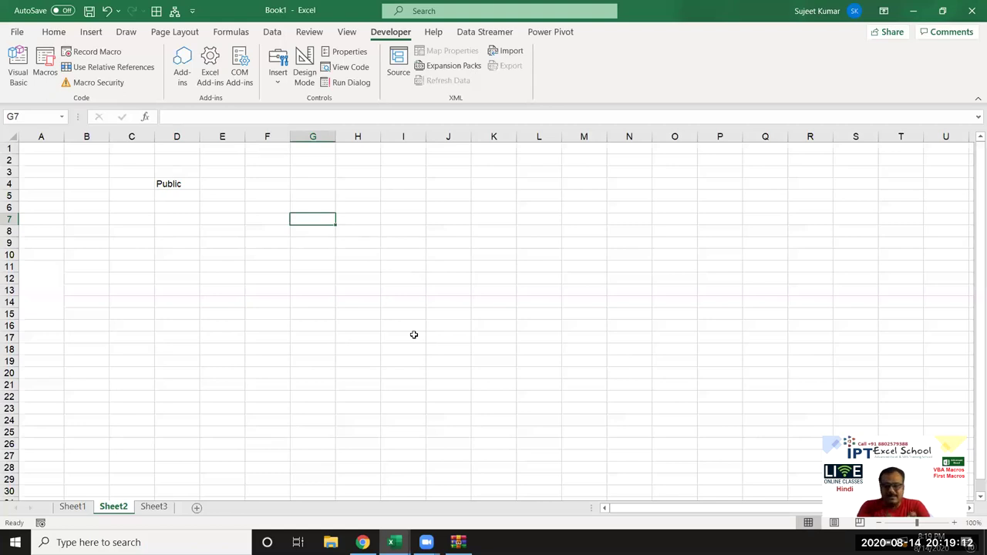
{"action": "left_click", "coordinate": [207, 237]}
{"action": "left_click", "coordinate": [91, 51]}
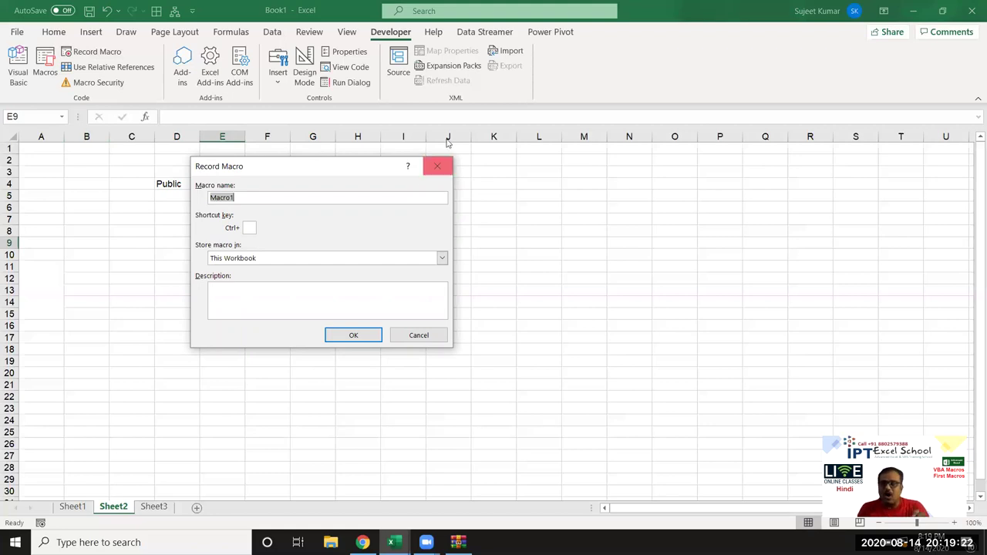
Close the Record Macro dialog with its X and select cell D4 containing Public.
{"action": "left_click", "coordinate": [439, 166]}
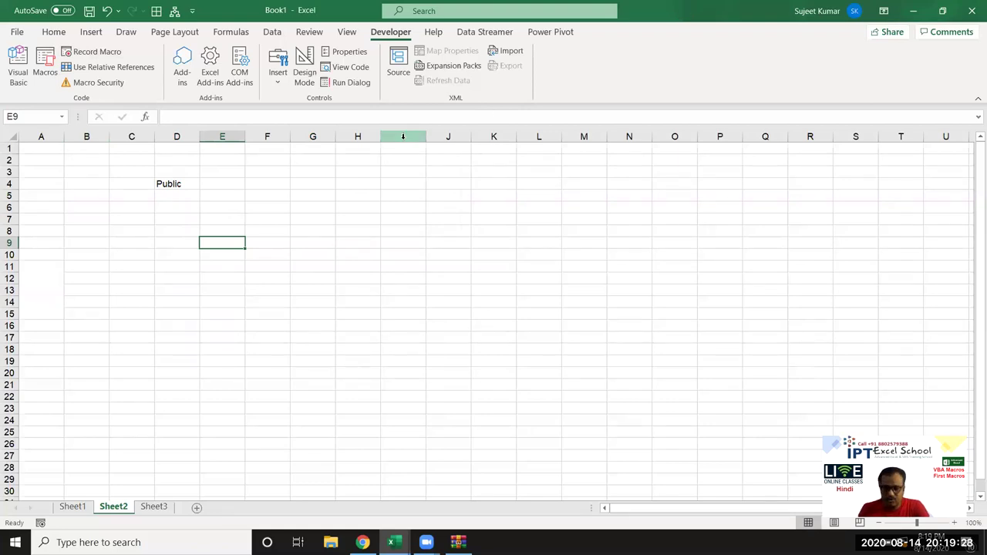
{"action": "left_click", "coordinate": [195, 185]}
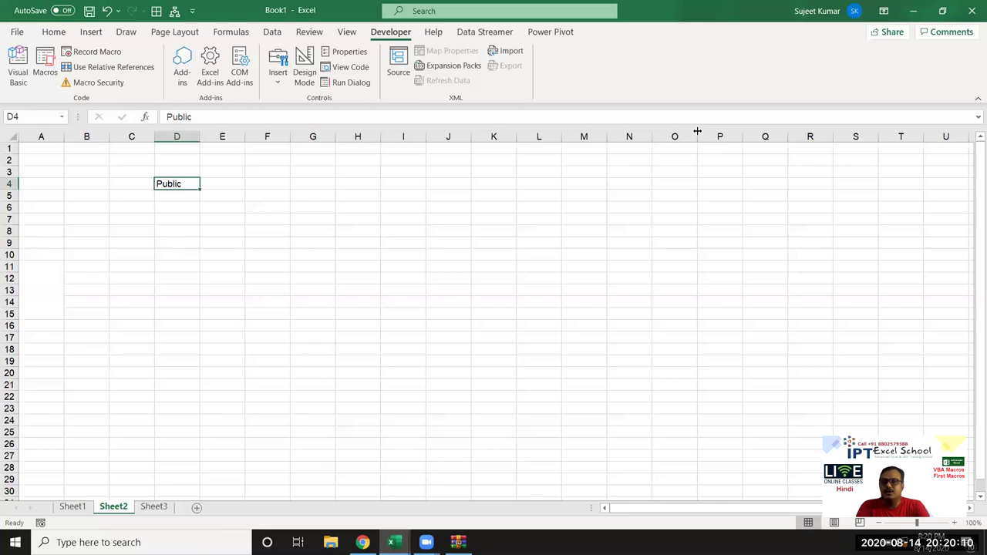
Open rr's code via Macros > Edit, view the VBAProject Protection tab, and close the editor.
{"action": "left_click", "coordinate": [45, 65]}
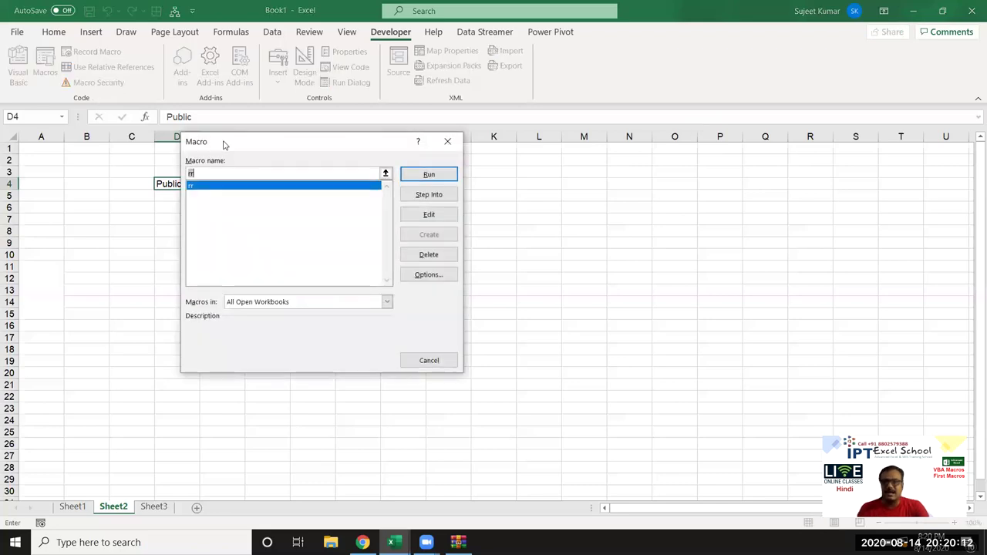
{"action": "left_click", "coordinate": [429, 216]}
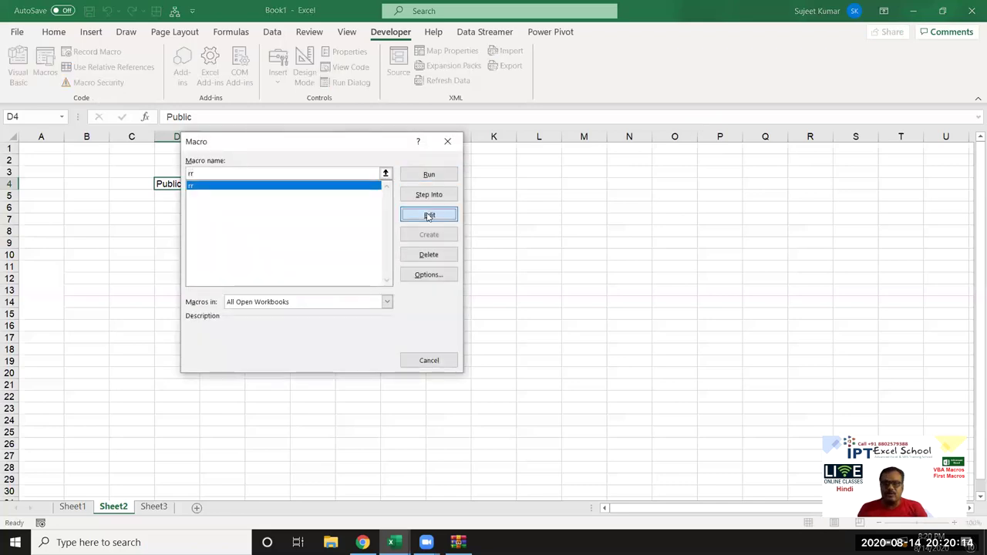
{"action": "left_click", "coordinate": [215, 43]}
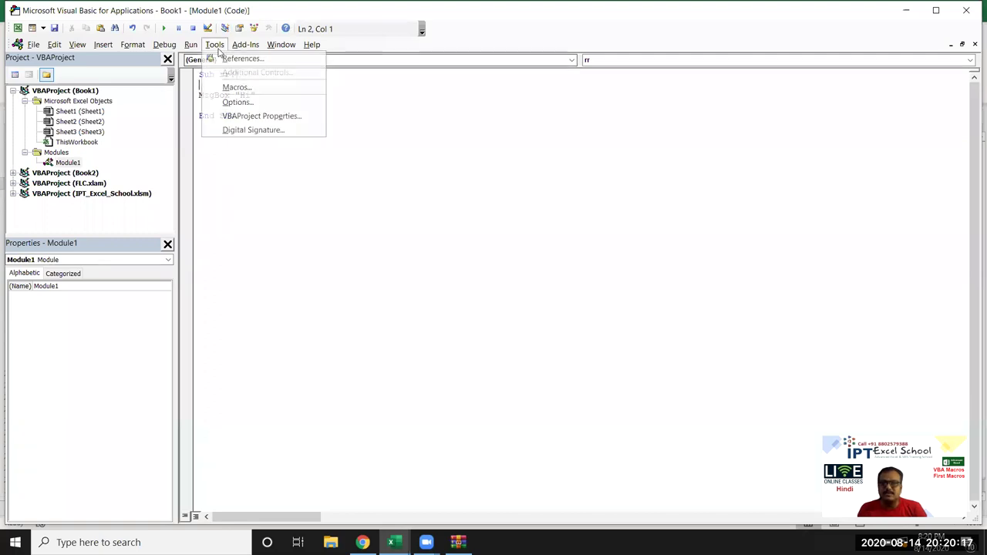
{"action": "left_click", "coordinate": [284, 117]}
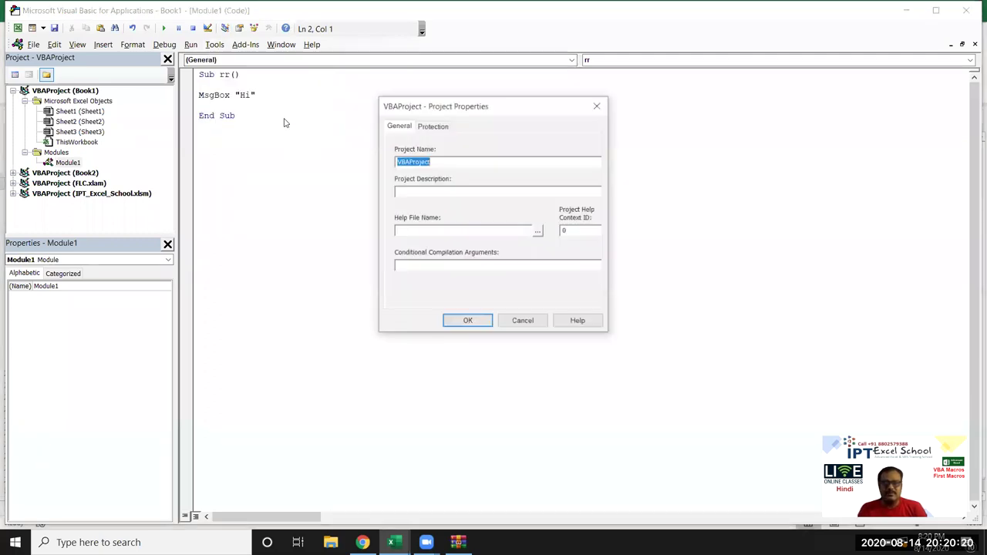
{"action": "left_click", "coordinate": [429, 126]}
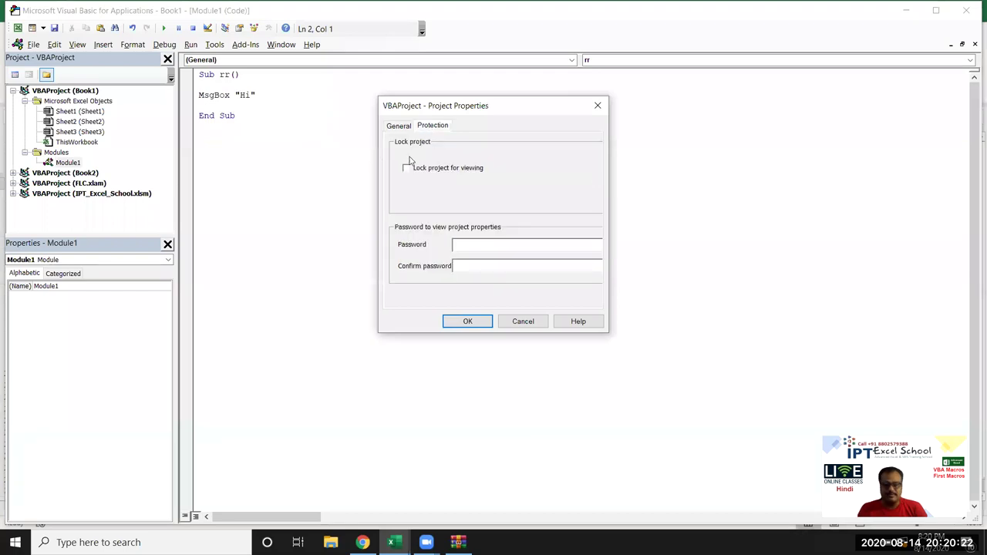
{"action": "left_click", "coordinate": [598, 105]}
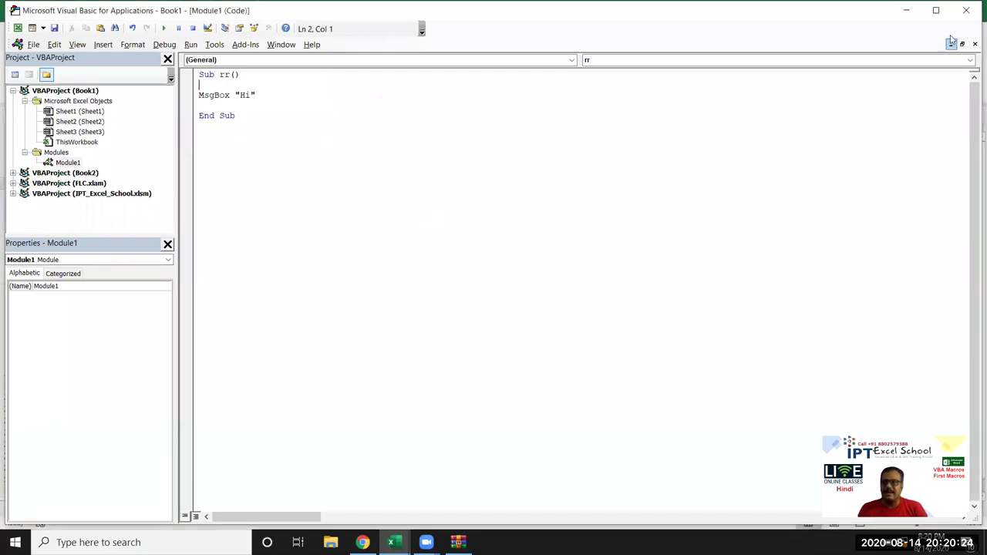
{"action": "left_click", "coordinate": [967, 10]}
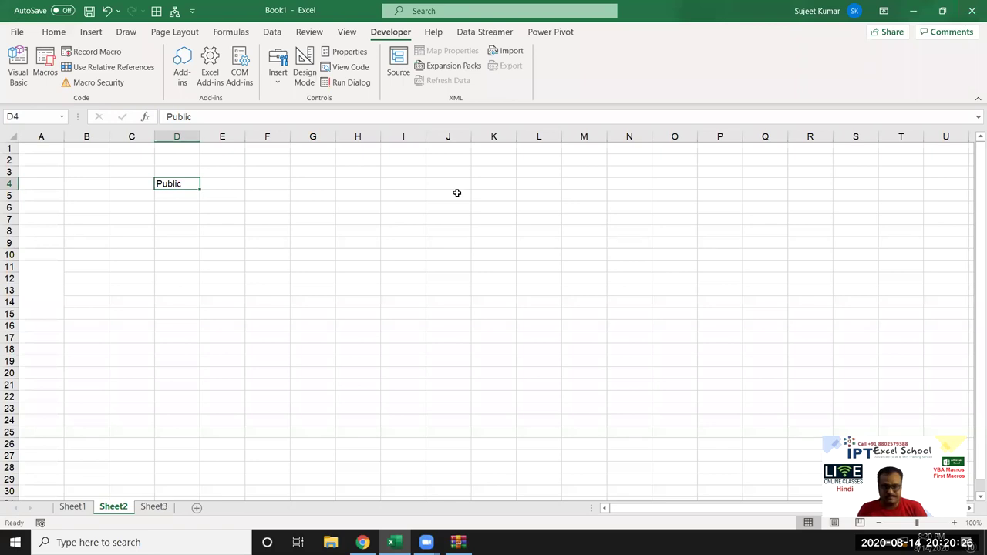
Enter Private in D8, correcting the typo, and Personal in E9.
{"action": "key", "text": "Down"}
{"action": "key", "text": "Down"}
{"action": "key", "text": "Down"}
{"action": "key", "text": "Down"}
{"action": "key", "text": "Down"}
{"action": "left_click", "coordinate": [170, 229]}
{"action": "type", "text": "Pr"}
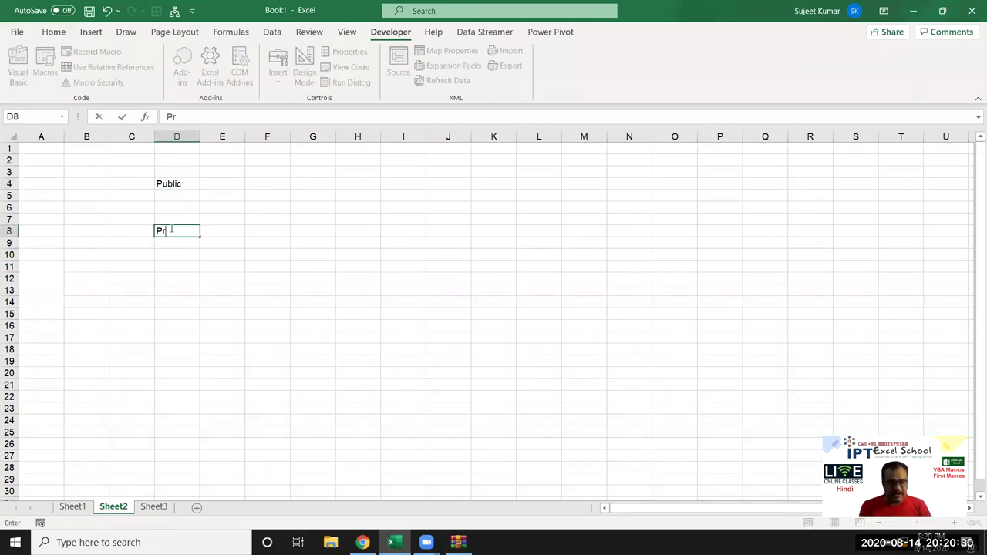
{"action": "type", "text": "ivagt"}
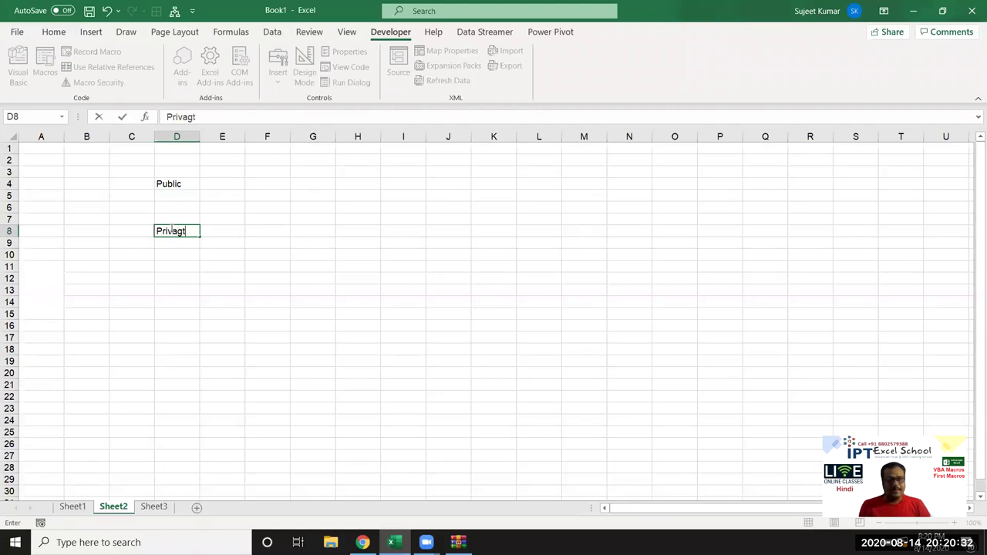
{"action": "key", "text": "BackSpace"}
{"action": "key", "text": "BackSpace"}
{"action": "type", "text": "te"}
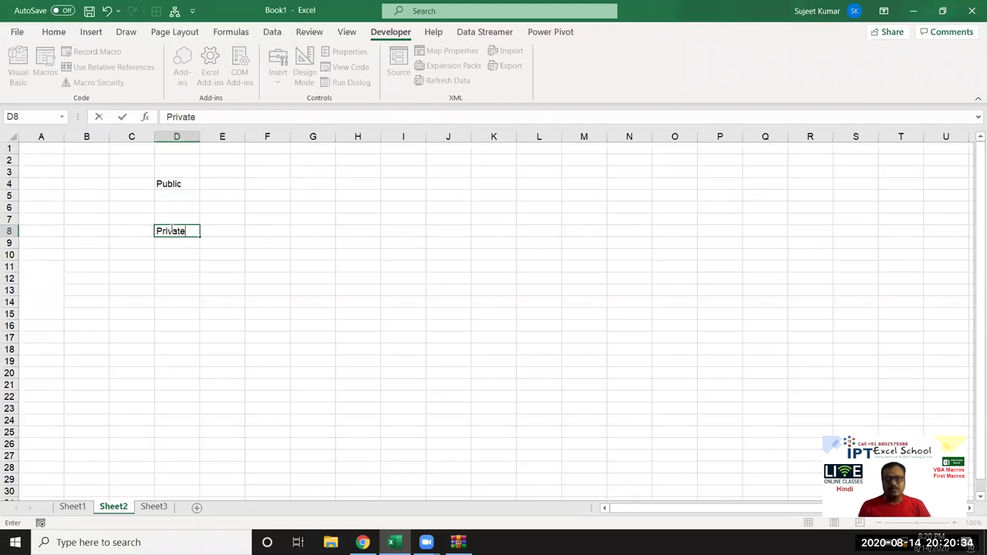
{"action": "key", "text": "Return"}
{"action": "key", "text": "Tab"}
{"action": "type", "text": "Personal"}
{"action": "key", "text": "Return"}
Move the selection around the Public cell D4, show the Home commands, and select G7.
{"action": "key", "text": "Up"}
{"action": "key", "text": "Up"}
{"action": "key", "text": "Up"}
{"action": "key", "text": "Up"}
{"action": "key", "text": "Left"}
{"action": "key", "text": "Left"}
{"action": "key", "text": "Down"}
{"action": "key", "text": "Right"}
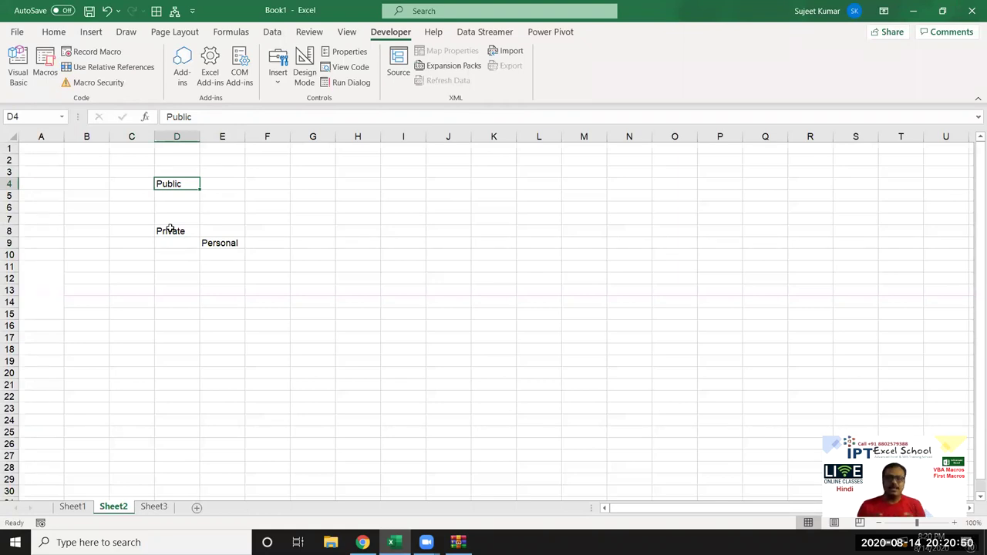
{"action": "left_click", "coordinate": [49, 34]}
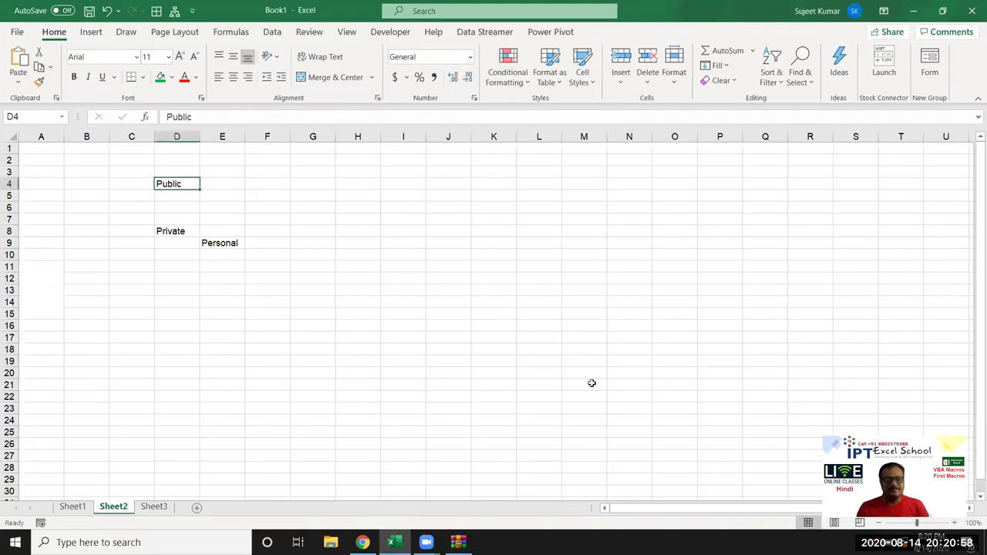
{"action": "key", "text": "Right"}
{"action": "key", "text": "Down"}
{"action": "left_click", "coordinate": [301, 216]}
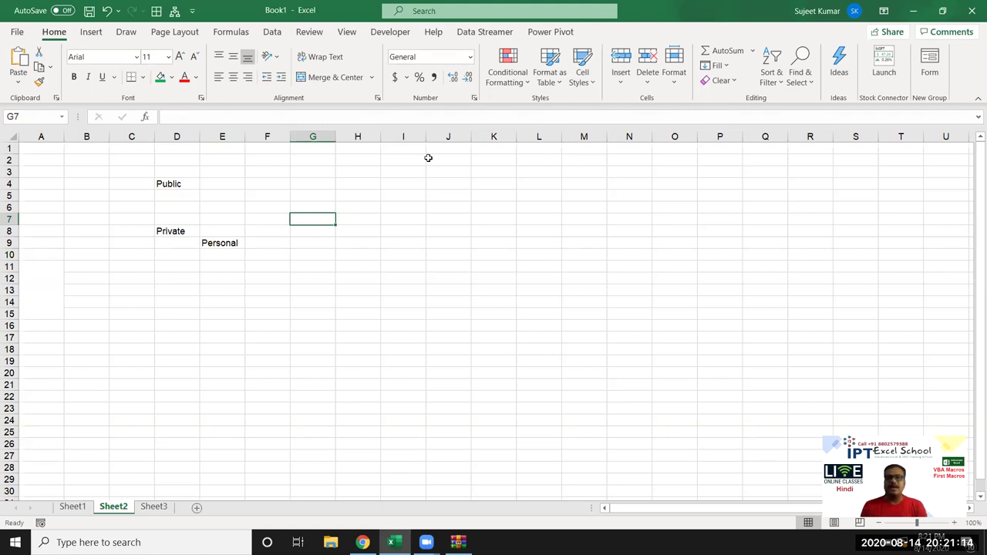
Select the block D4:E5 around Public, then cells near Personal ending on E10.
{"action": "left_click_drag", "start_coordinate": [189, 187], "coordinate": [222, 193]}
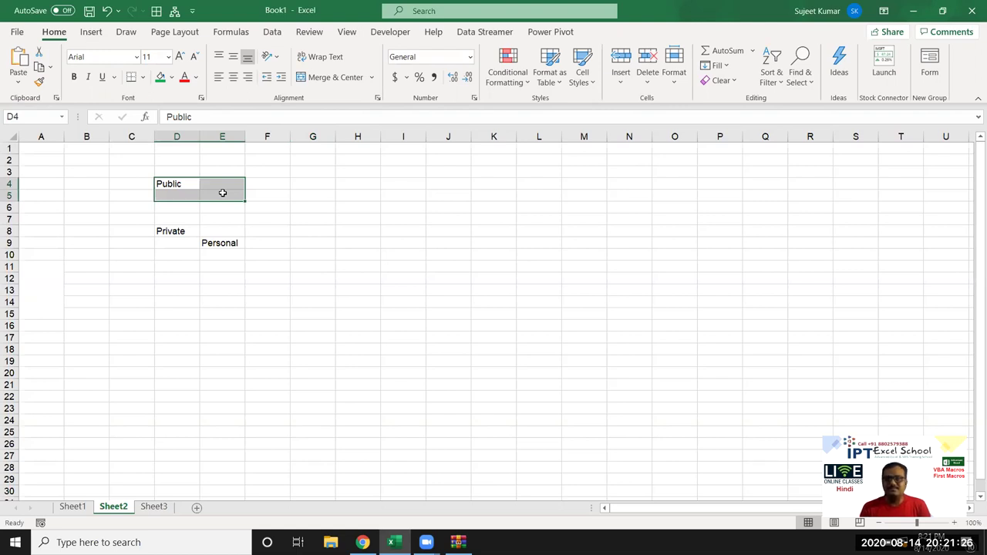
{"action": "left_click", "coordinate": [239, 244]}
{"action": "left_click", "coordinate": [250, 255]}
{"action": "left_click", "coordinate": [225, 255]}
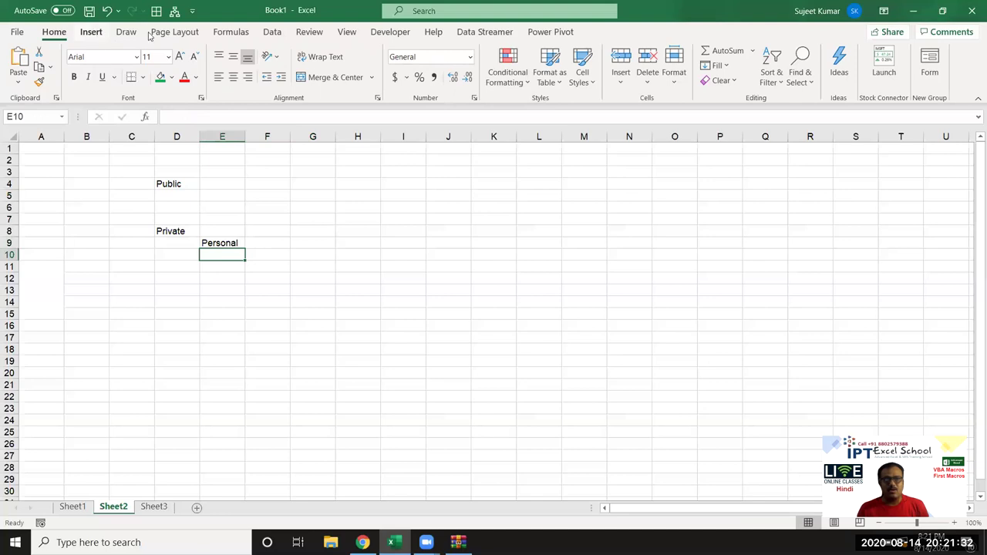
Start a Record Macro setup storing in the Personal Macro Workbook, then cancel it.
{"action": "left_click", "coordinate": [397, 34]}
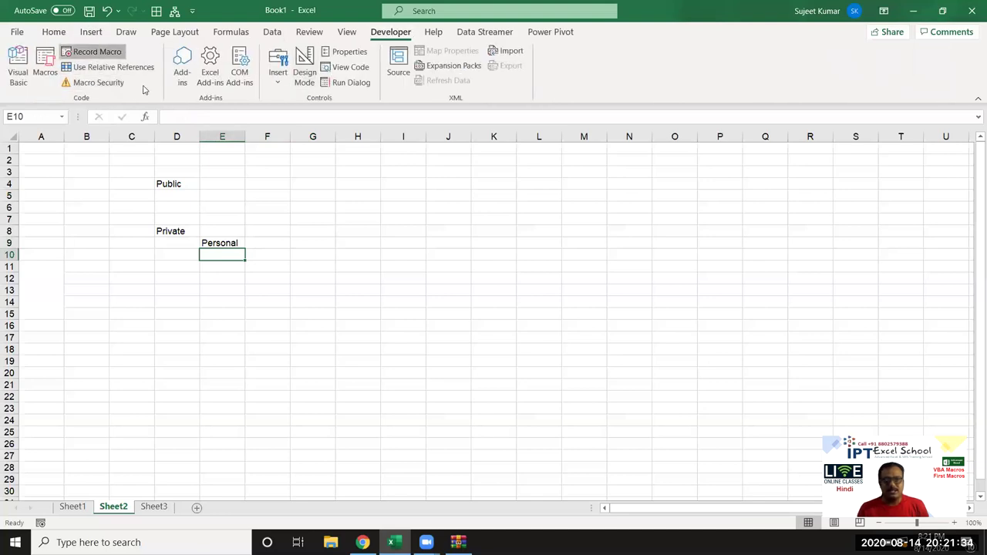
{"action": "left_click", "coordinate": [91, 52]}
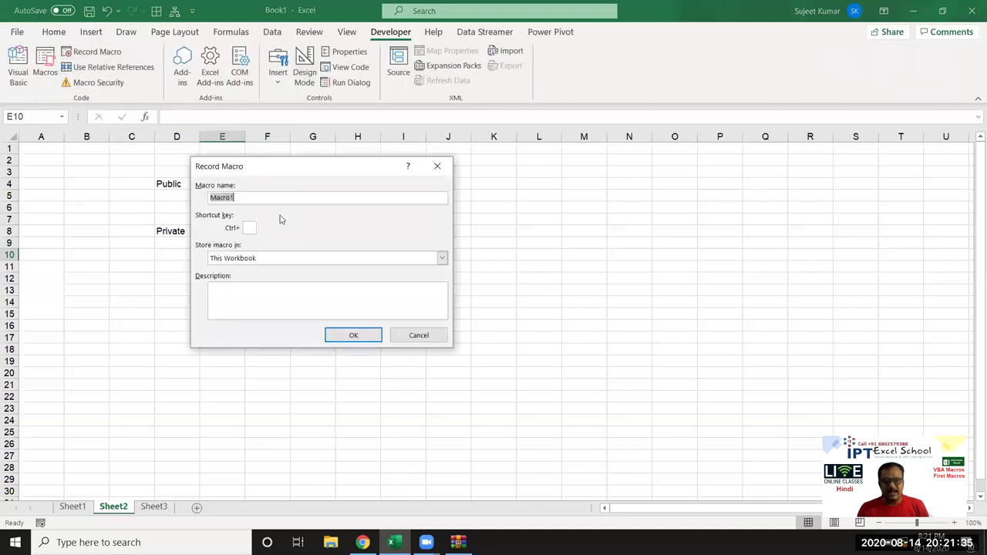
{"action": "left_click", "coordinate": [276, 260]}
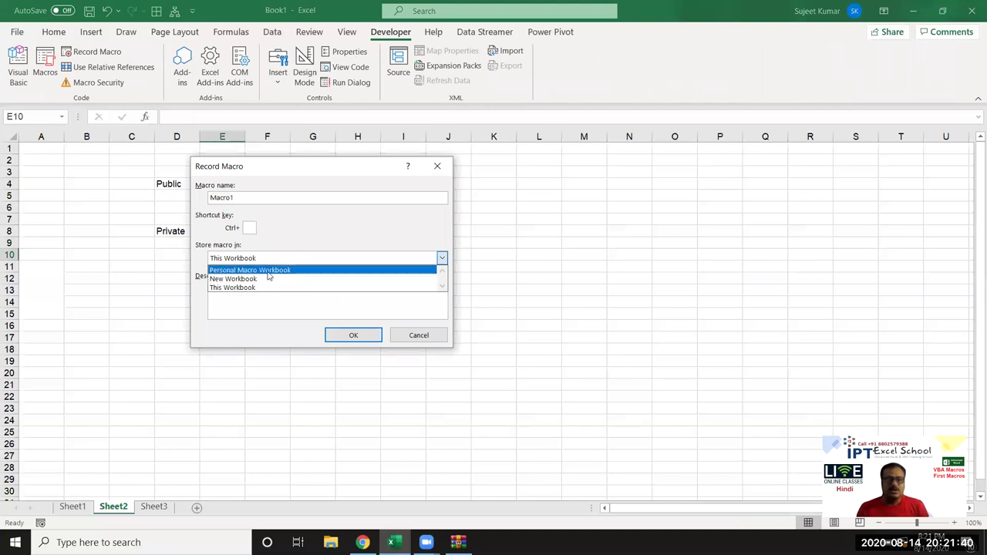
{"action": "left_click", "coordinate": [267, 271]}
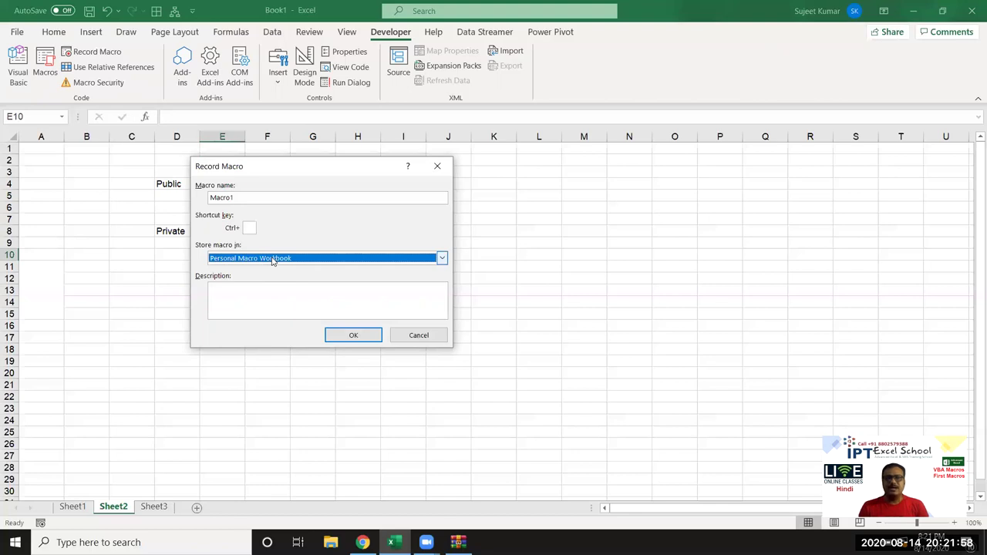
{"action": "key", "text": "Escape"}
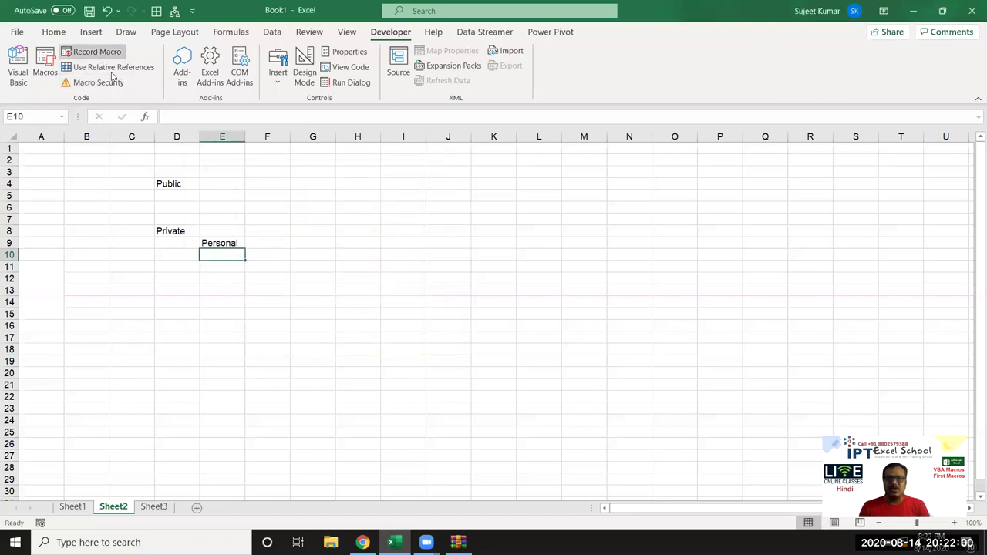
{"action": "key", "text": "Return"}
{"action": "key", "text": "Escape"}
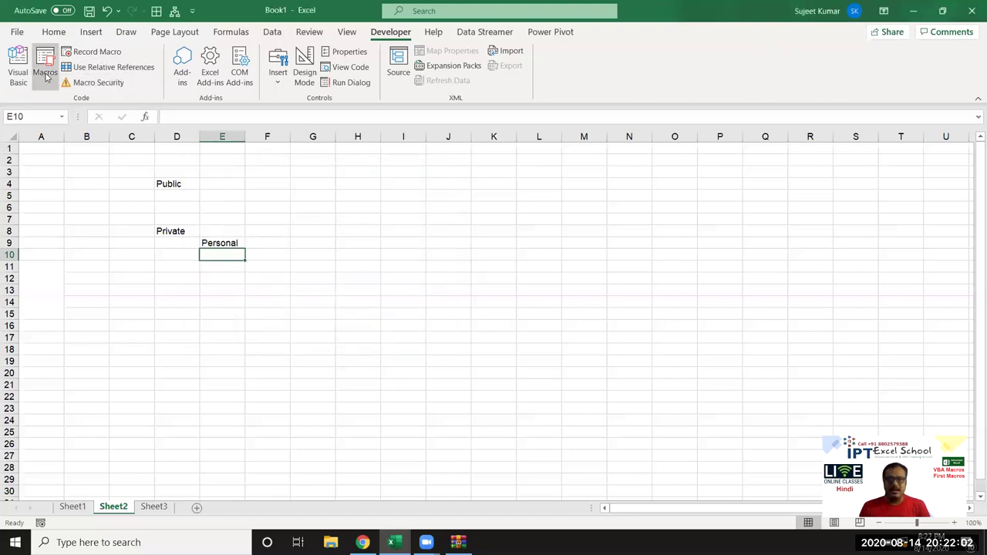
{"action": "left_click", "coordinate": [45, 74]}
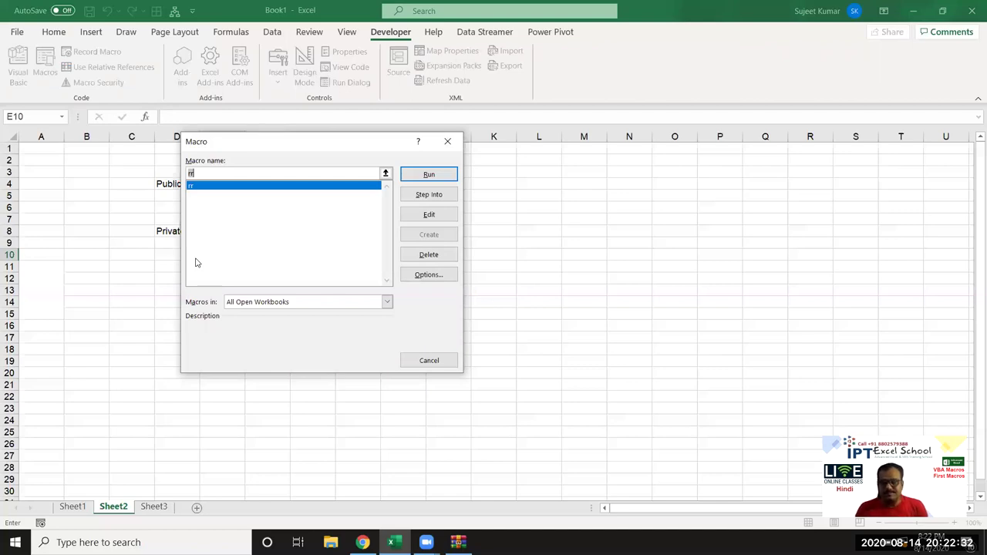
{"action": "key", "text": "Return"}
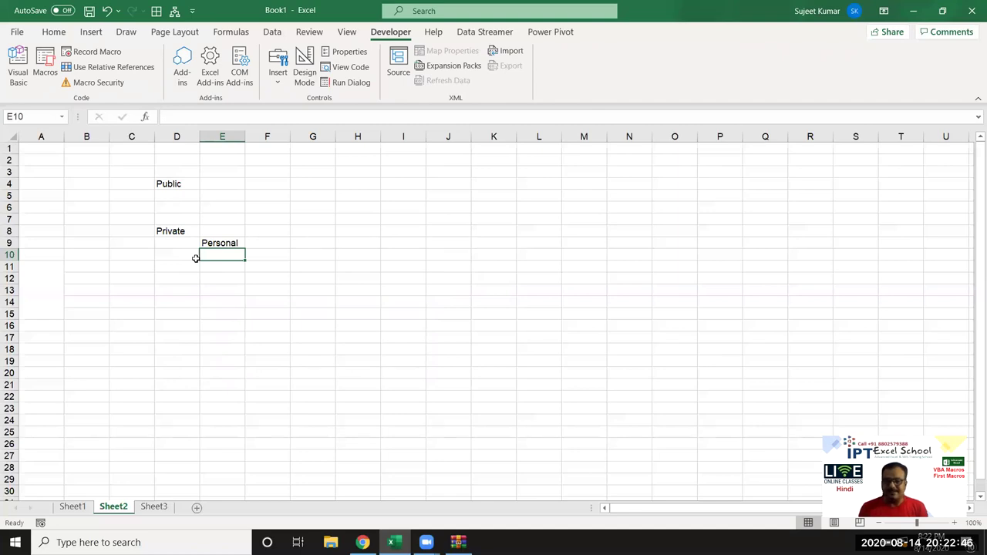
Enter Event Macros in cell E10, then select empty cell G3.
{"action": "type", "text": "Event MAcros"}
{"action": "key", "text": "Return"}
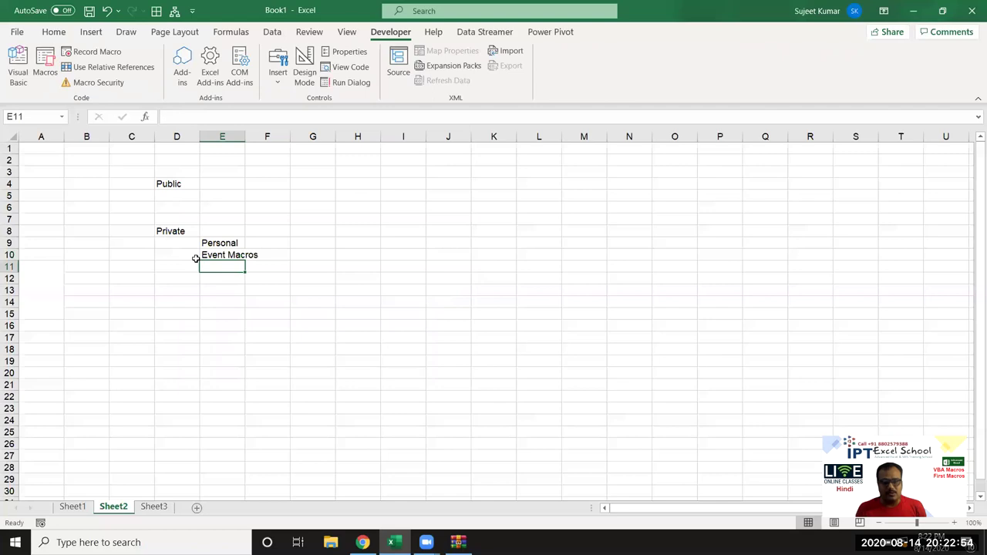
{"action": "left_click", "coordinate": [204, 244]}
{"action": "left_click", "coordinate": [174, 188]}
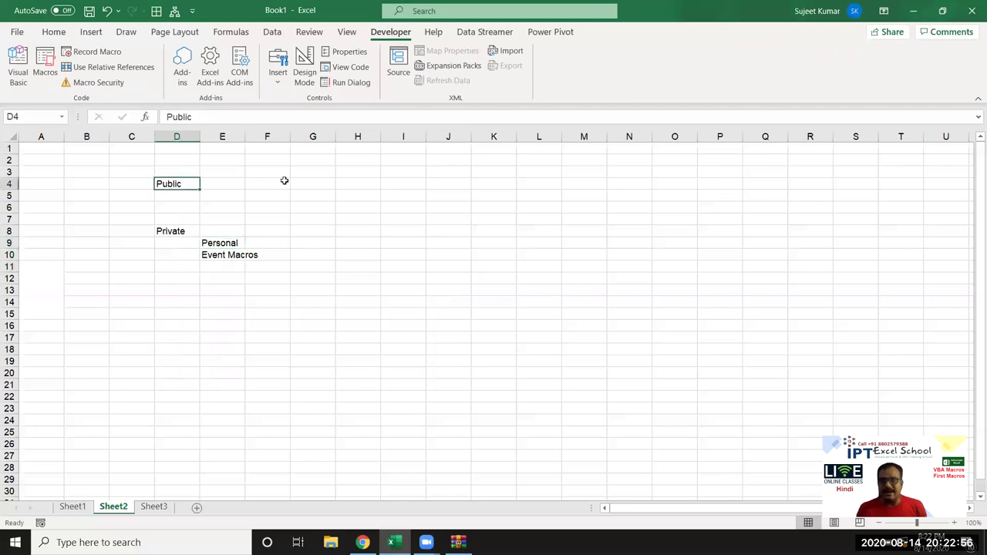
{"action": "left_click", "coordinate": [297, 171]}
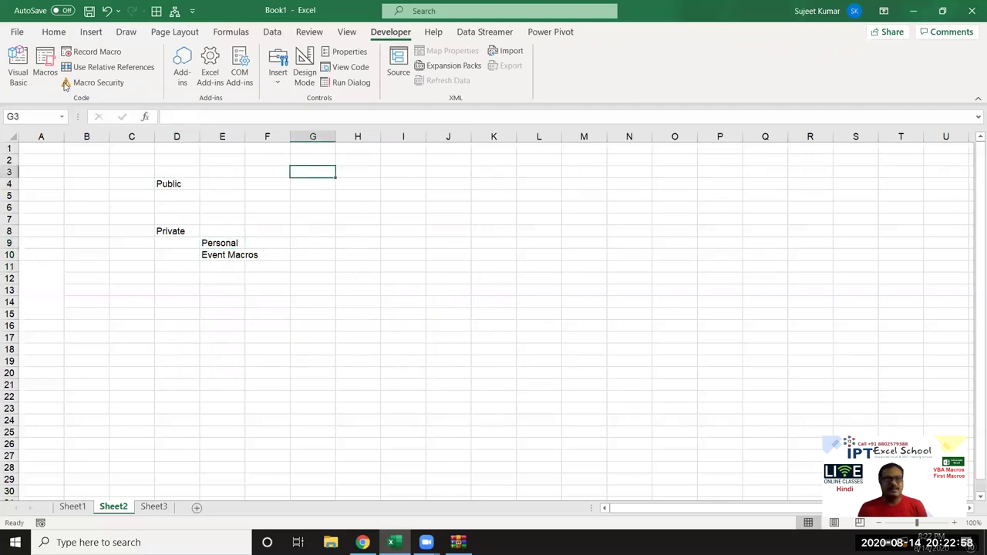
Run the rr macro from the Macros list and dismiss its Hi message.
{"action": "left_click", "coordinate": [45, 65]}
{"action": "left_click", "coordinate": [434, 174]}
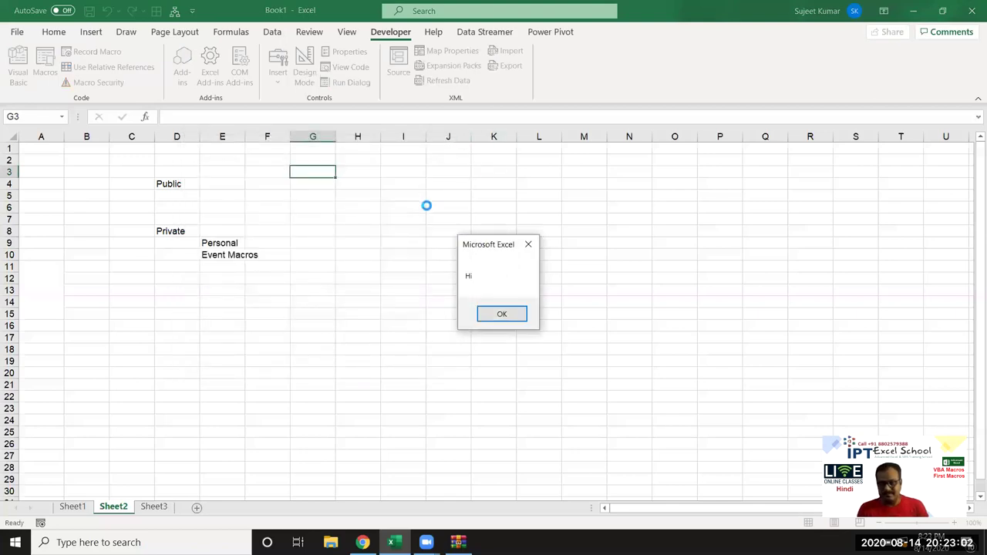
{"action": "left_click", "coordinate": [502, 314]}
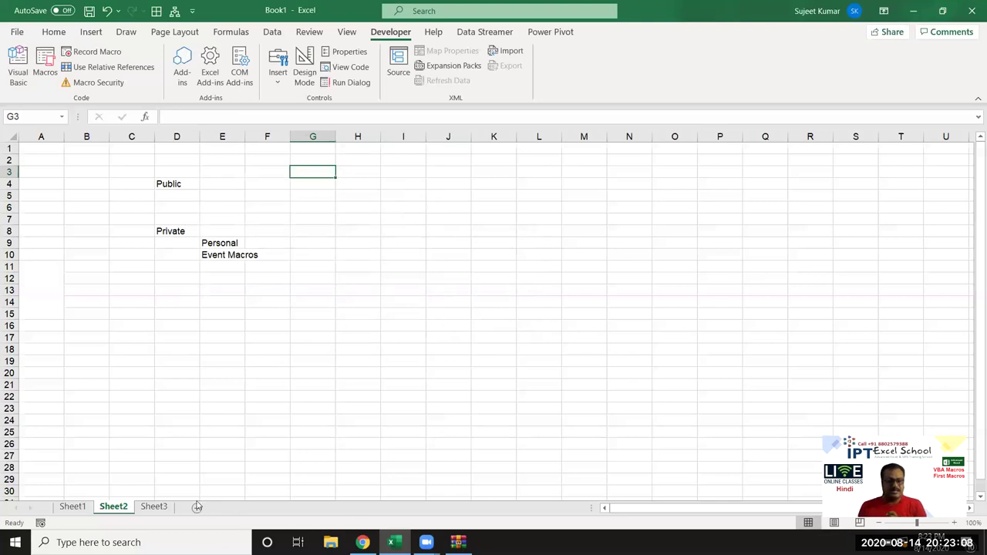
Open Sheet3's code and create a Worksheet SelectionChange event procedure.
{"action": "left_click", "coordinate": [154, 509]}
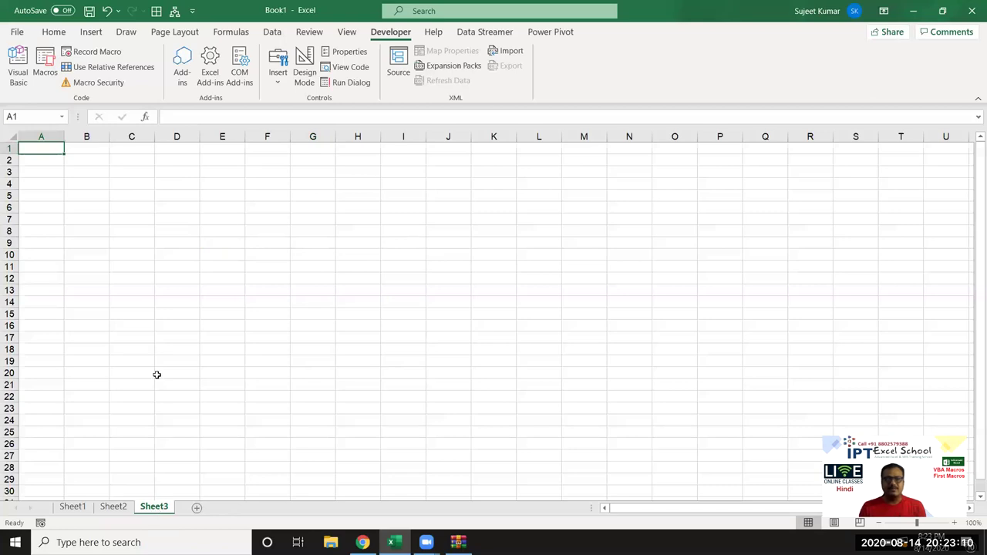
{"action": "left_click", "coordinate": [132, 209]}
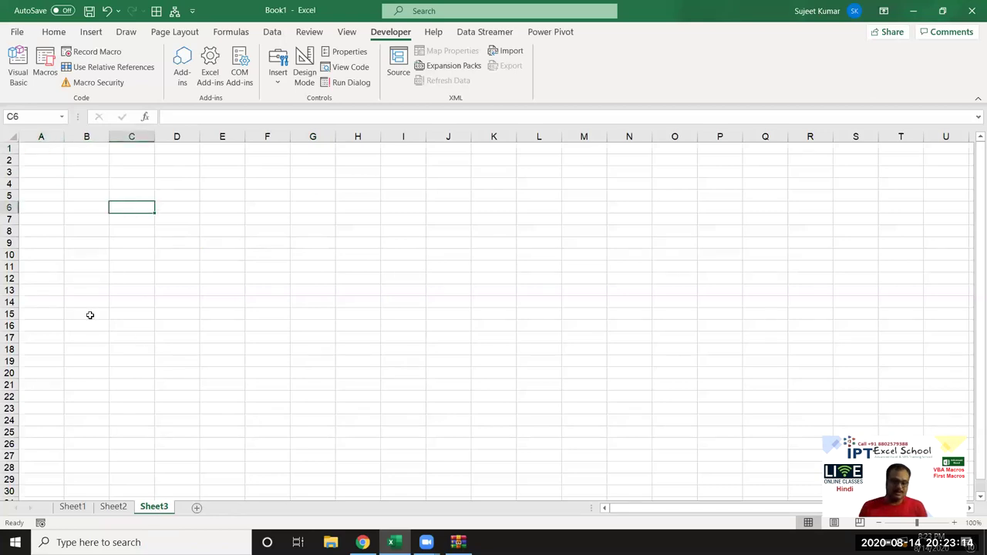
{"action": "right_click", "coordinate": [152, 511]}
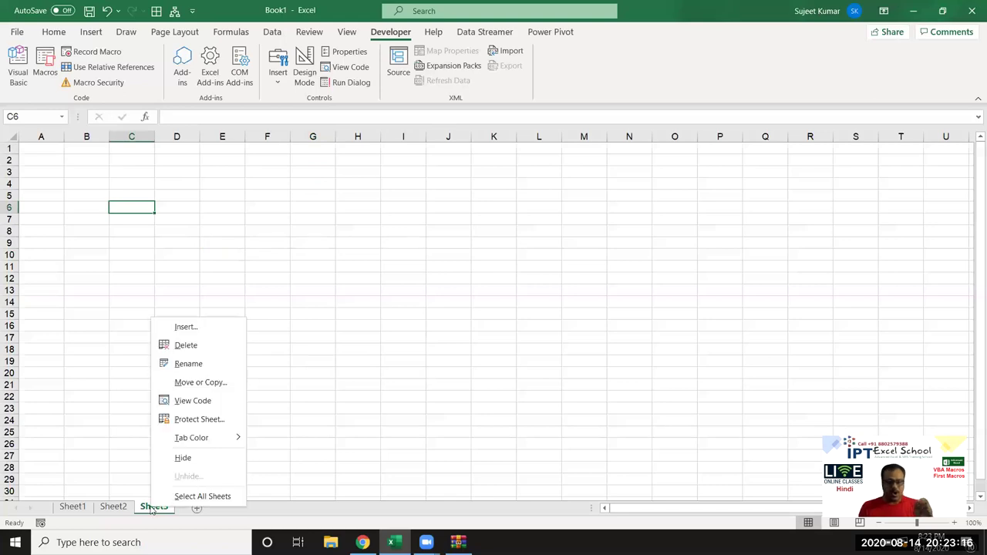
{"action": "left_click", "coordinate": [192, 402]}
{"action": "left_click", "coordinate": [204, 62]}
{"action": "left_click", "coordinate": [204, 80]}
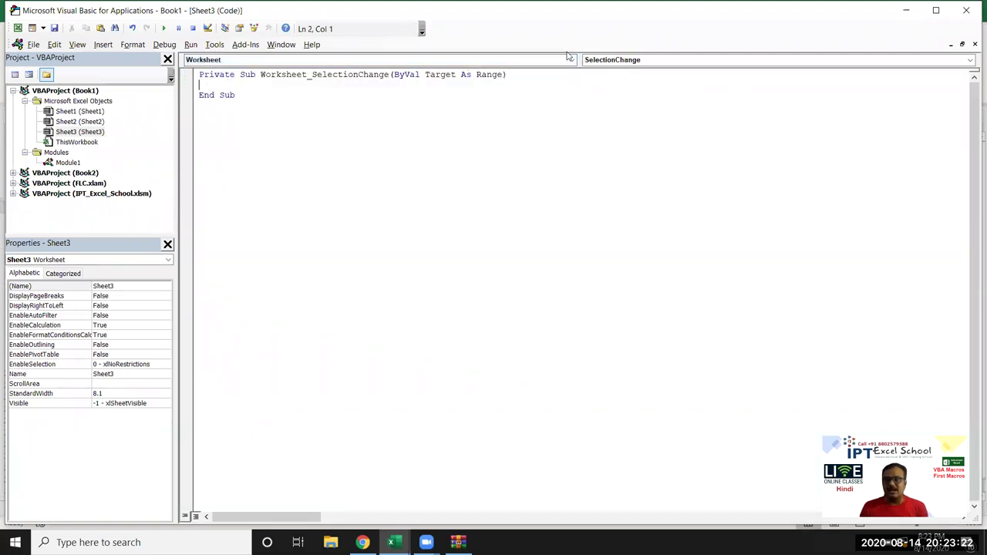
{"action": "left_click", "coordinate": [616, 62]}
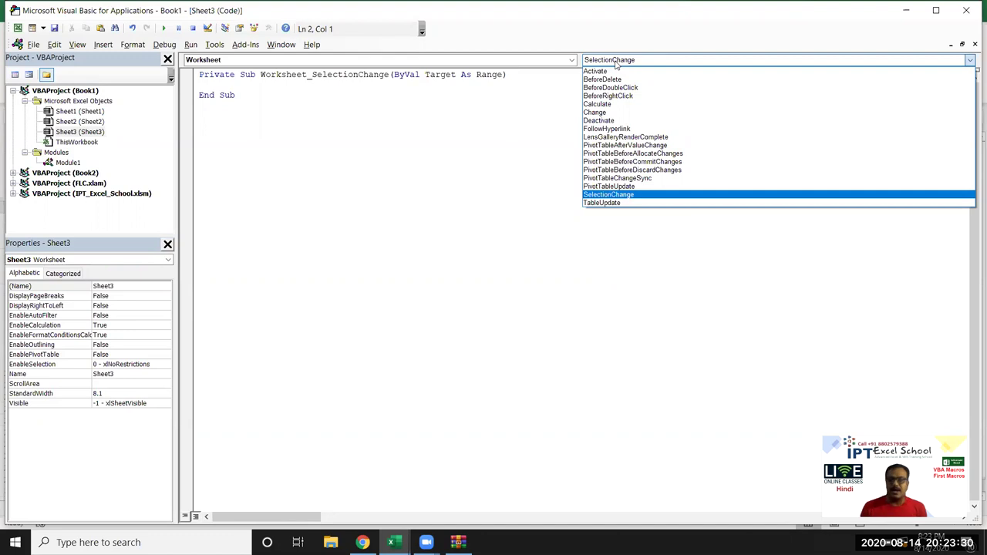
{"action": "left_click", "coordinate": [662, 197]}
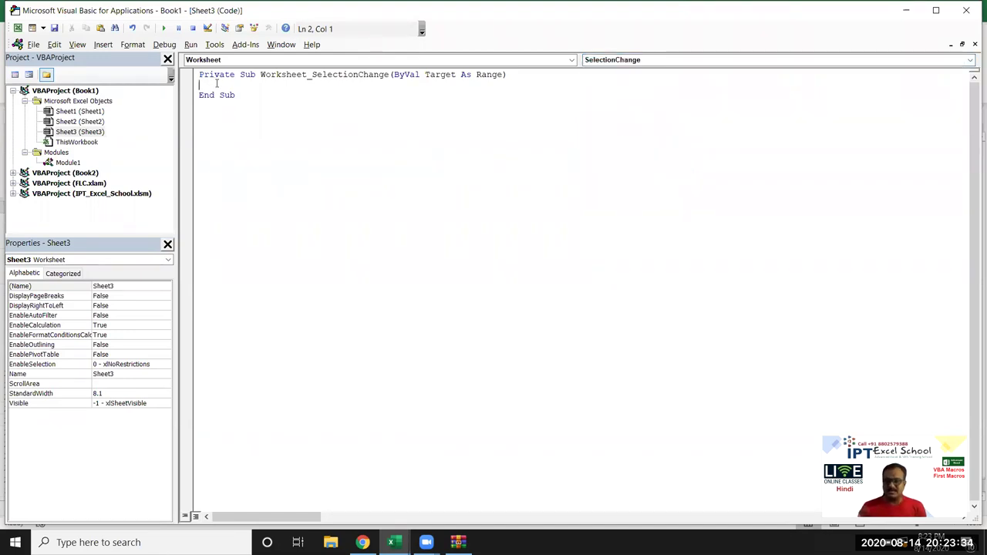
Add the statement ActiveCell.Interior.Color = vbRed to the SelectionChange procedure.
{"action": "key", "text": "Return"}
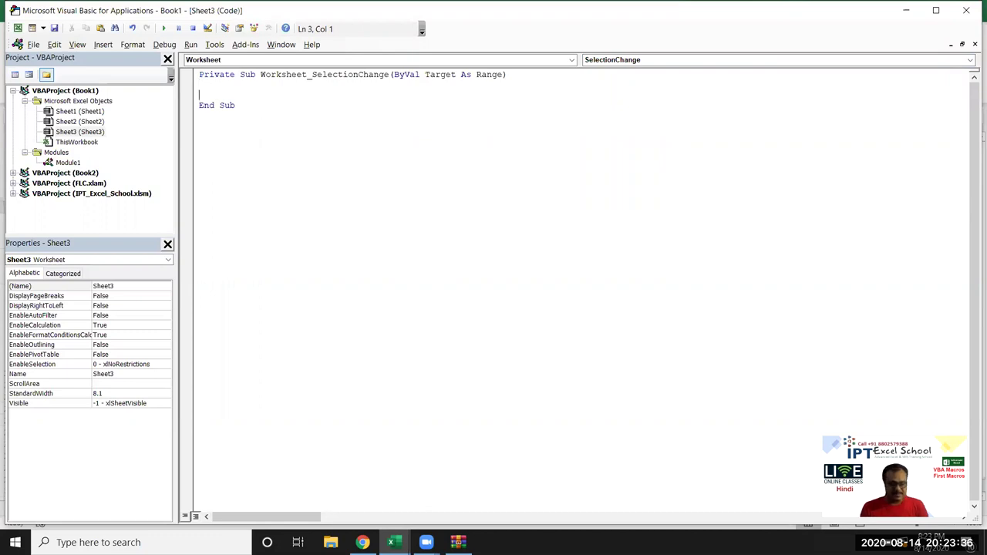
{"action": "type", "text": "activecell"}
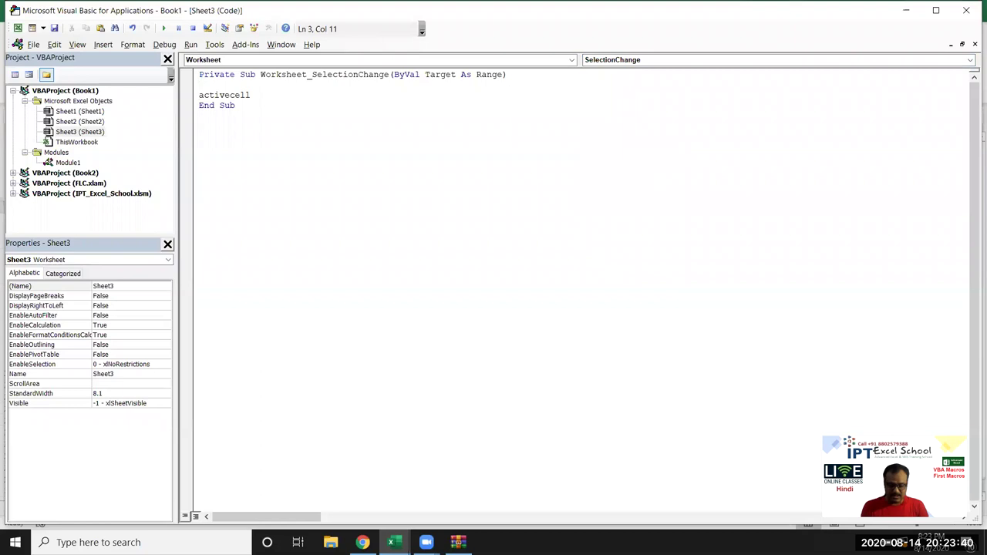
{"action": "type", "text": ".in"}
{"action": "key", "text": "Down"}
{"action": "key", "text": "Down"}
{"action": "key", "text": "Down"}
{"action": "key", "text": "Tab"}
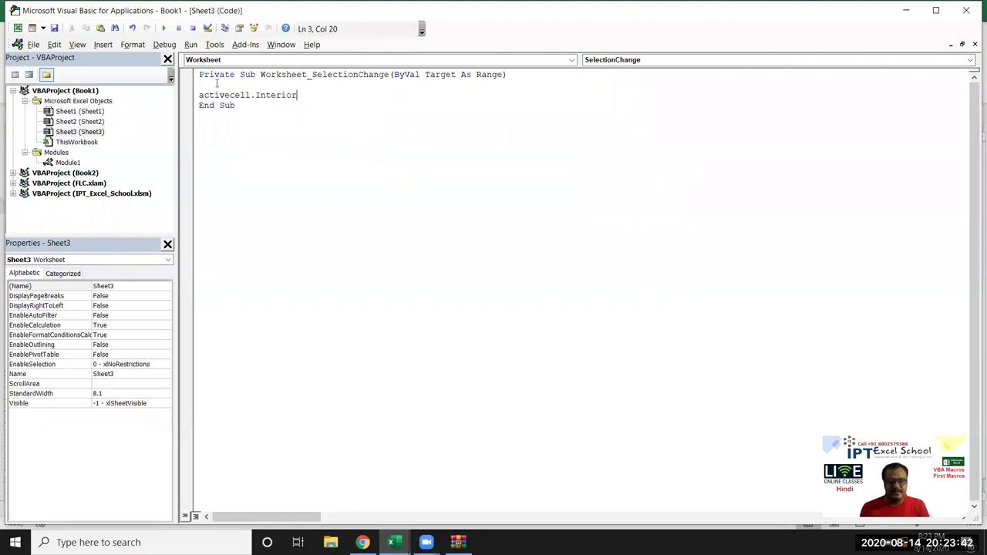
{"action": "type", "text": ".co"}
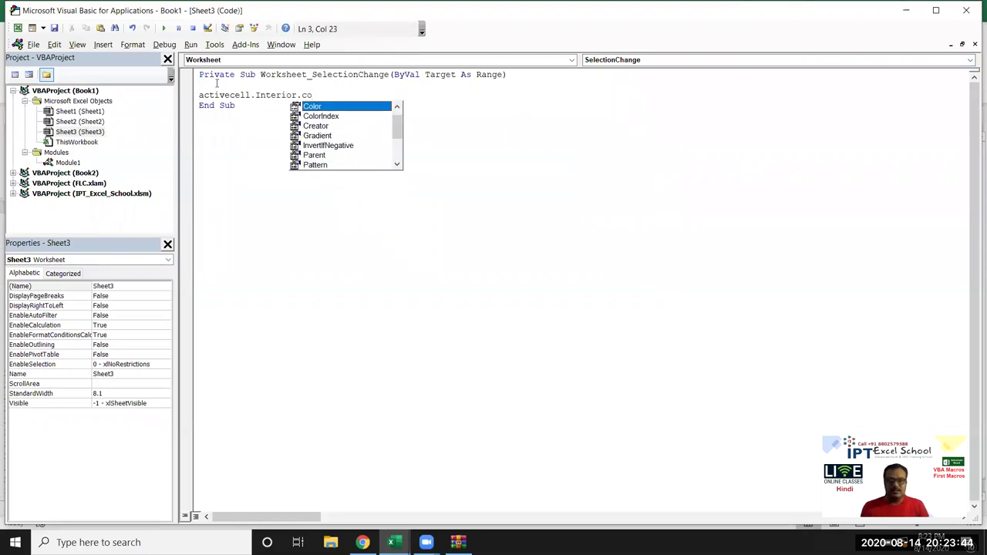
{"action": "key", "text": "Tab"}
{"action": "type", "text": "=vbr"}
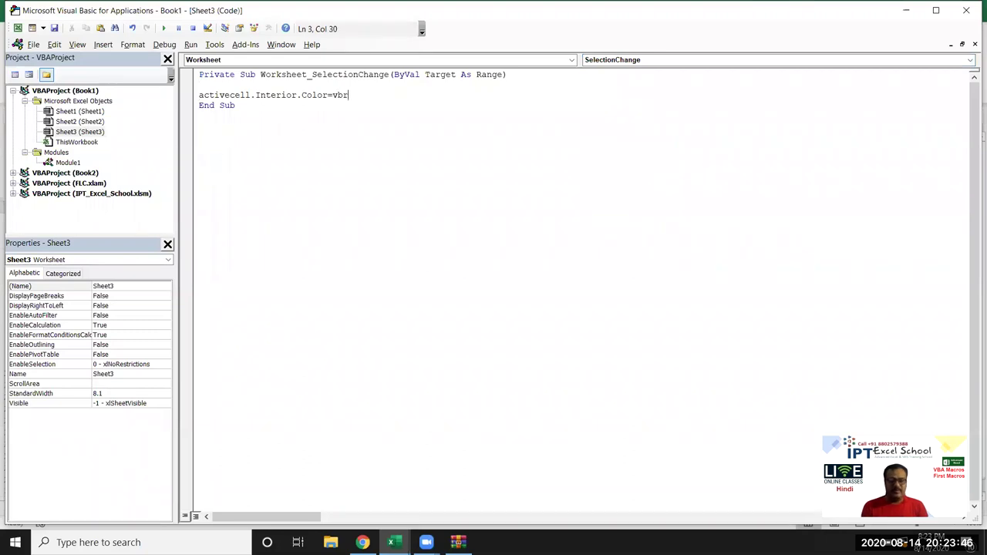
{"action": "type", "text": "ed"}
{"action": "key", "text": "Down"}
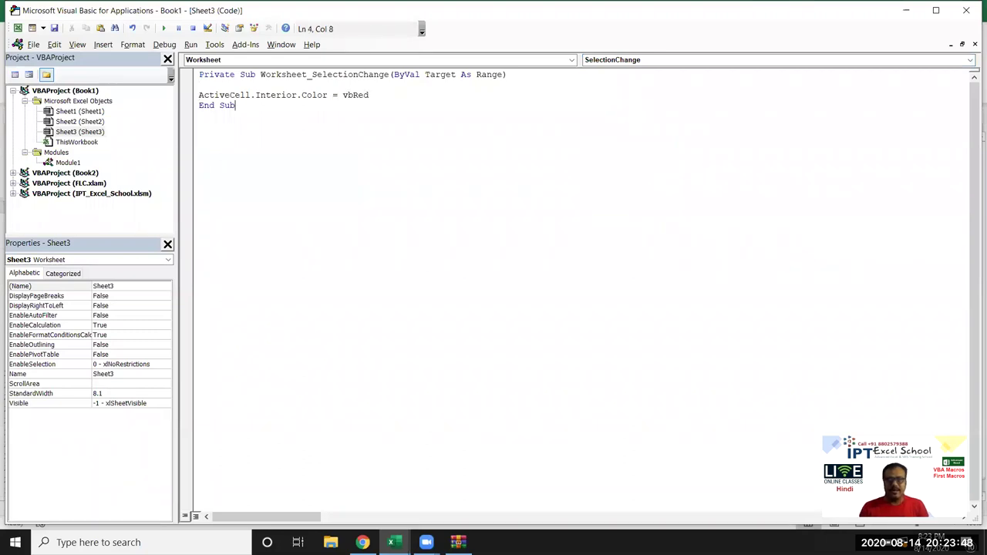
{"action": "key", "text": "Return"}
Test the red fill on D7, H7, F15, B15:B16, B6, D2 and G4, then return to Sheet2.
{"action": "key", "text": "alt+F11"}
{"action": "left_click", "coordinate": [166, 223]}
{"action": "left_click", "coordinate": [357, 219]}
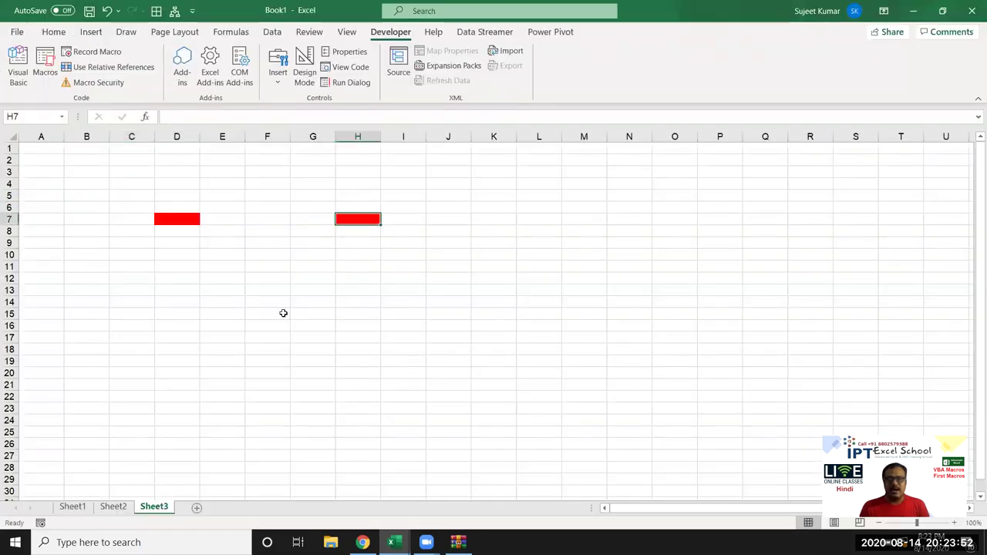
{"action": "left_click", "coordinate": [282, 314]}
{"action": "left_click_drag", "start_coordinate": [67, 323], "coordinate": [68, 312]}
{"action": "left_click", "coordinate": [68, 209]}
{"action": "left_click", "coordinate": [178, 158]}
{"action": "left_click", "coordinate": [290, 182]}
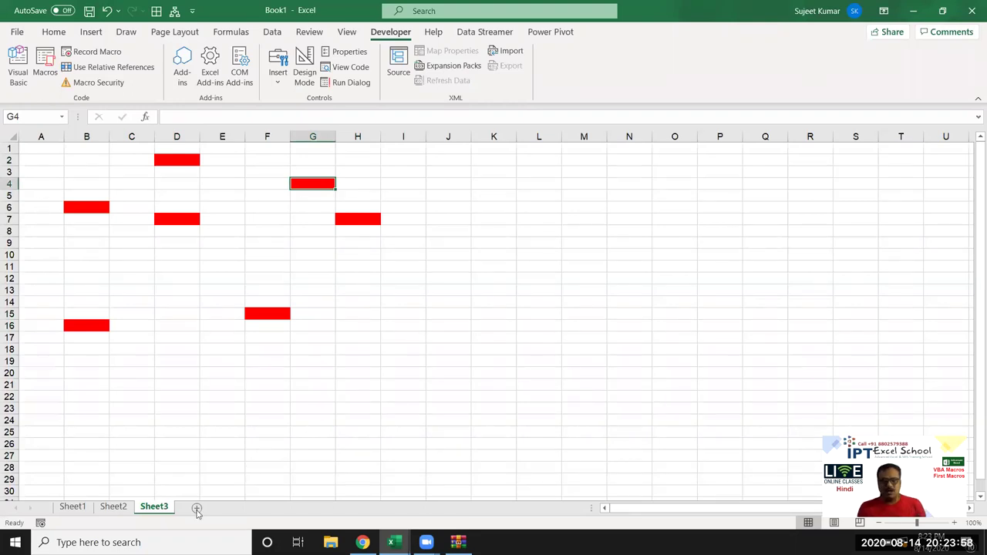
{"action": "left_click", "coordinate": [127, 511]}
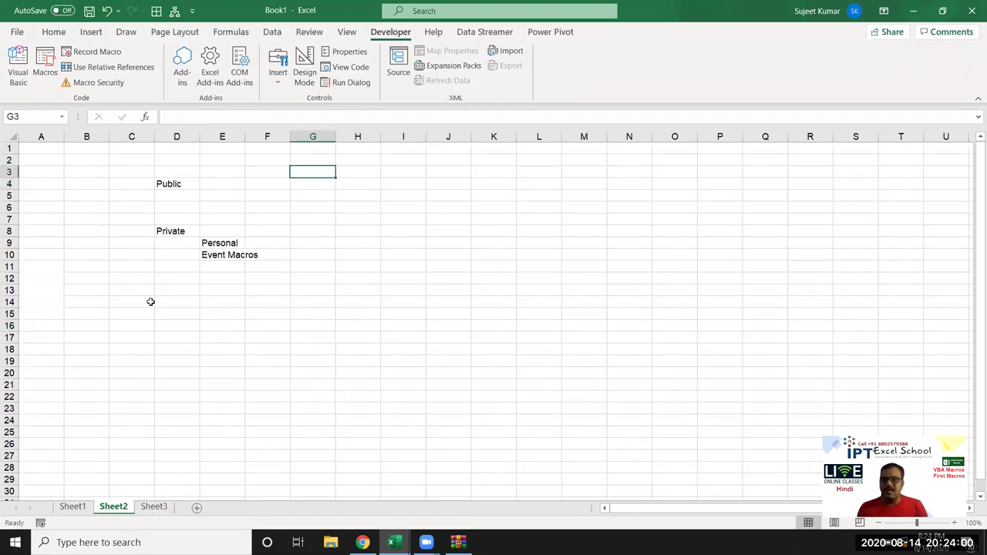
{"action": "left_click", "coordinate": [164, 186]}
{"action": "left_click", "coordinate": [179, 241]}
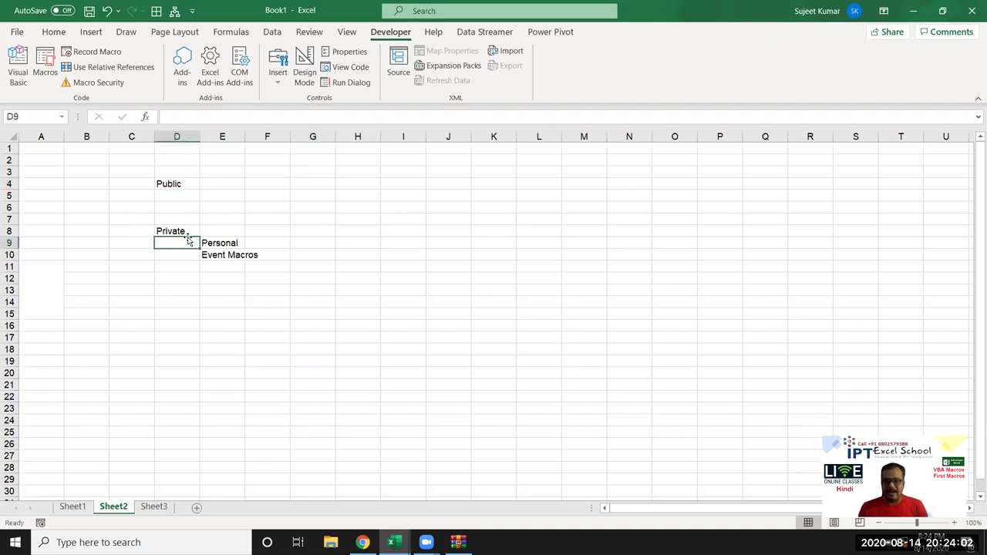
{"action": "left_click_drag", "start_coordinate": [204, 243], "coordinate": [214, 264]}
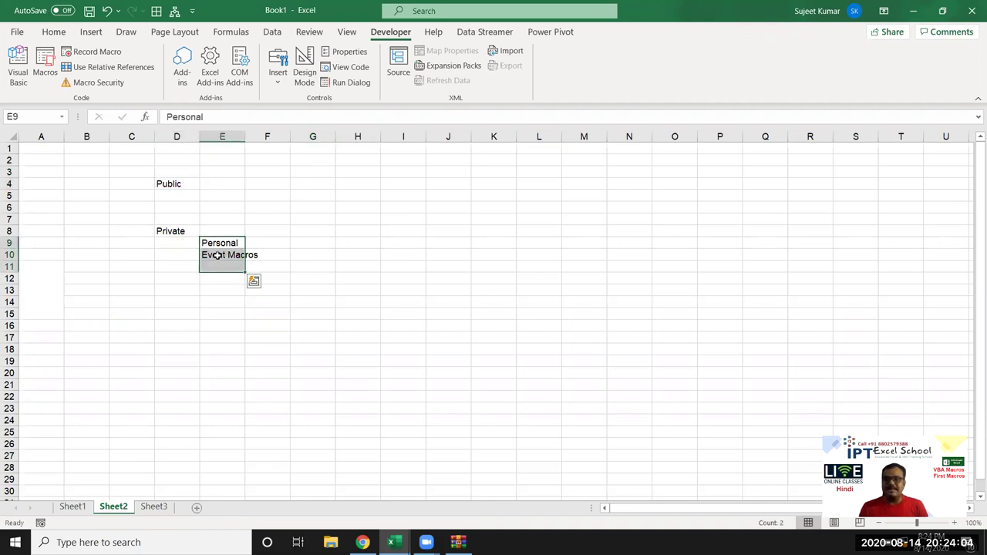
{"action": "left_click", "coordinate": [217, 256]}
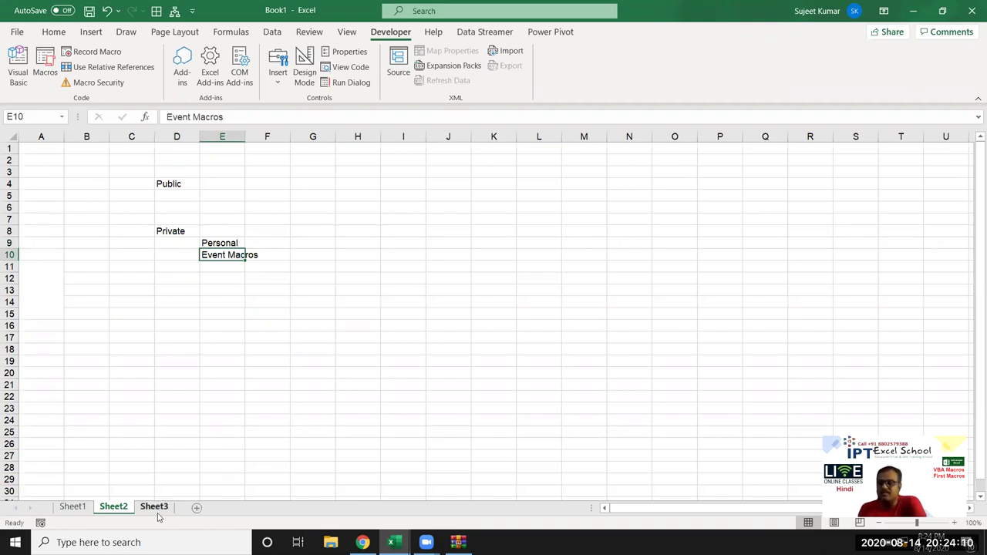
{"action": "left_click", "coordinate": [122, 290]}
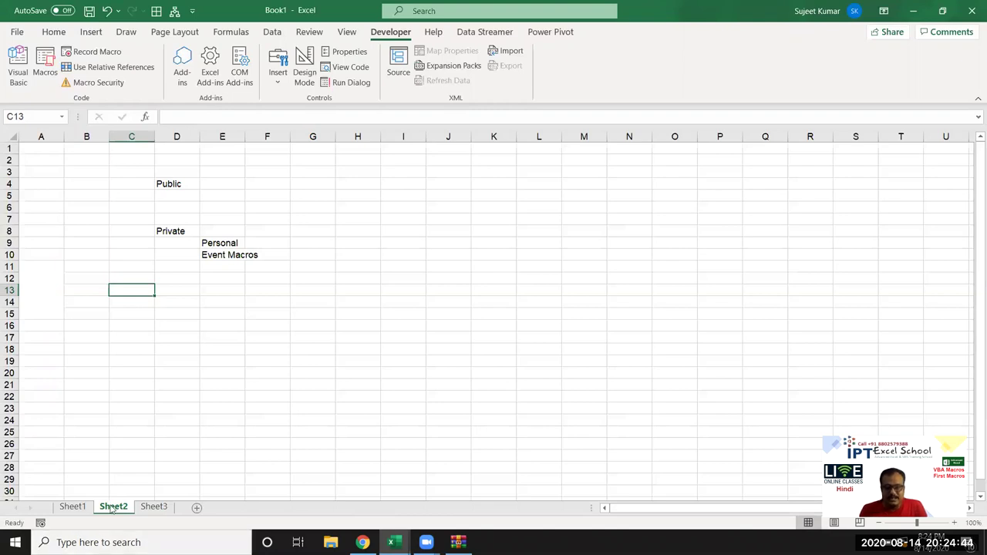
Turn J22, L14, L7, K6 and J12 red on Sheet3, then return to Sheet2.
{"action": "left_click", "coordinate": [143, 512]}
{"action": "left_click", "coordinate": [437, 397]}
{"action": "left_click", "coordinate": [539, 302]}
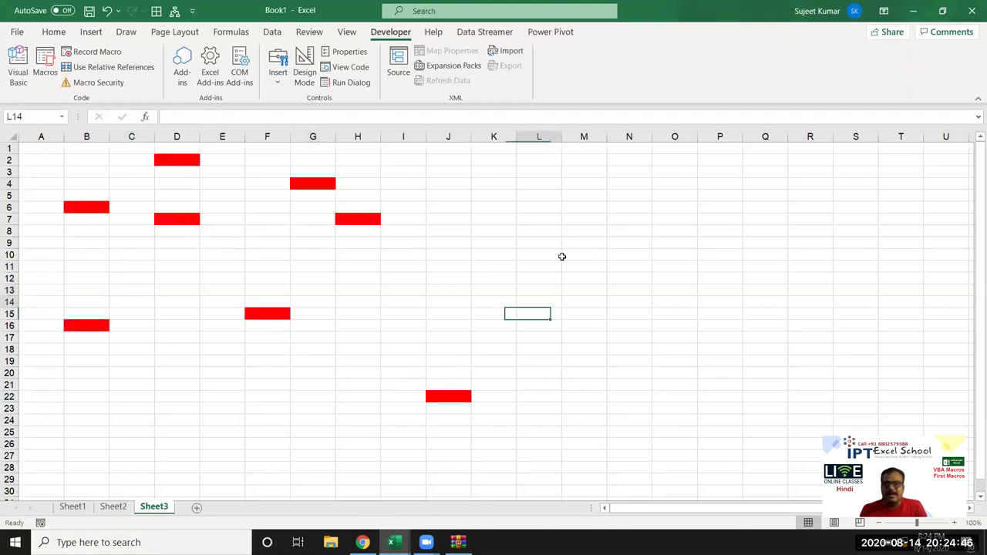
{"action": "left_click", "coordinate": [536, 220]}
{"action": "left_click", "coordinate": [487, 205]}
{"action": "left_click", "coordinate": [428, 280]}
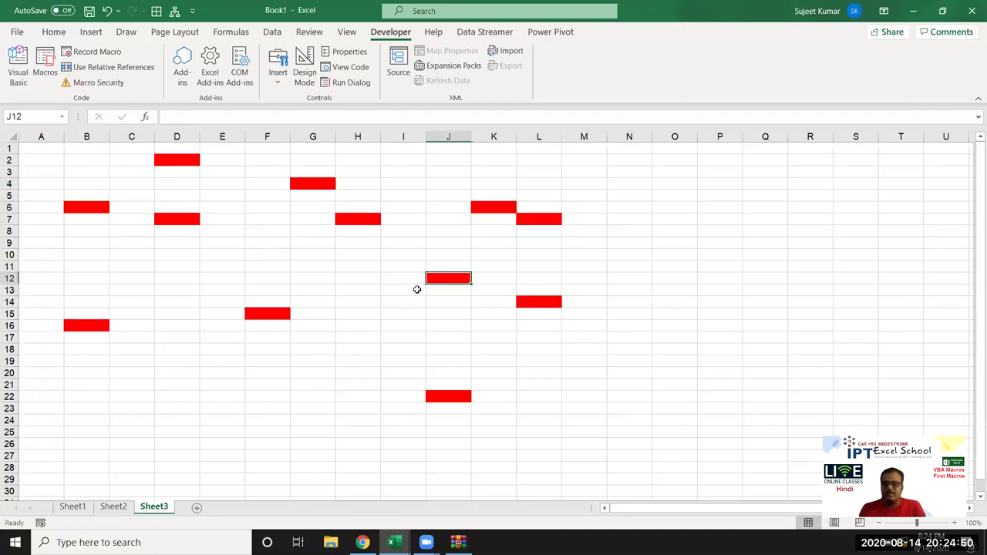
{"action": "left_click", "coordinate": [114, 509]}
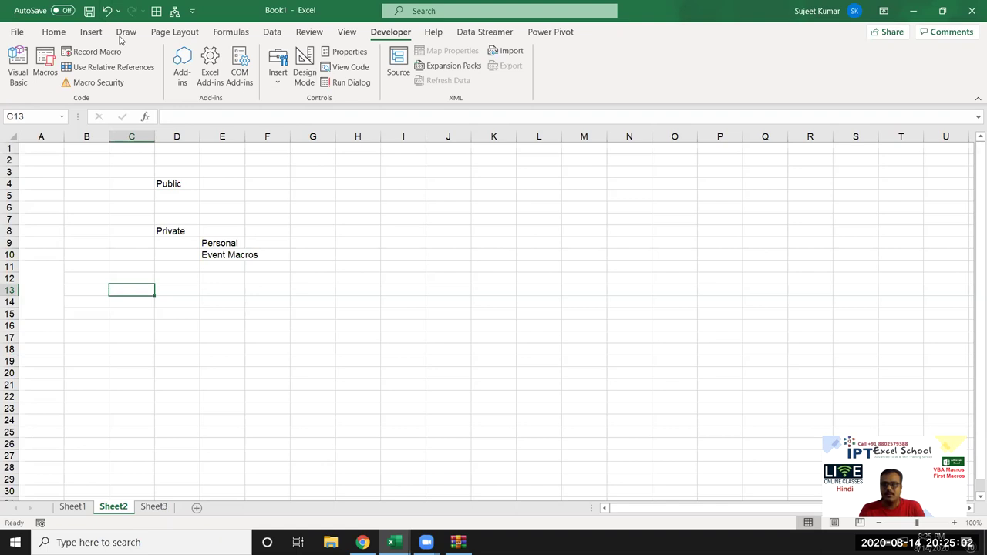
Bring Excel back into focus and select F14, then the range D4:E13.
{"action": "left_click", "coordinate": [669, 255]}
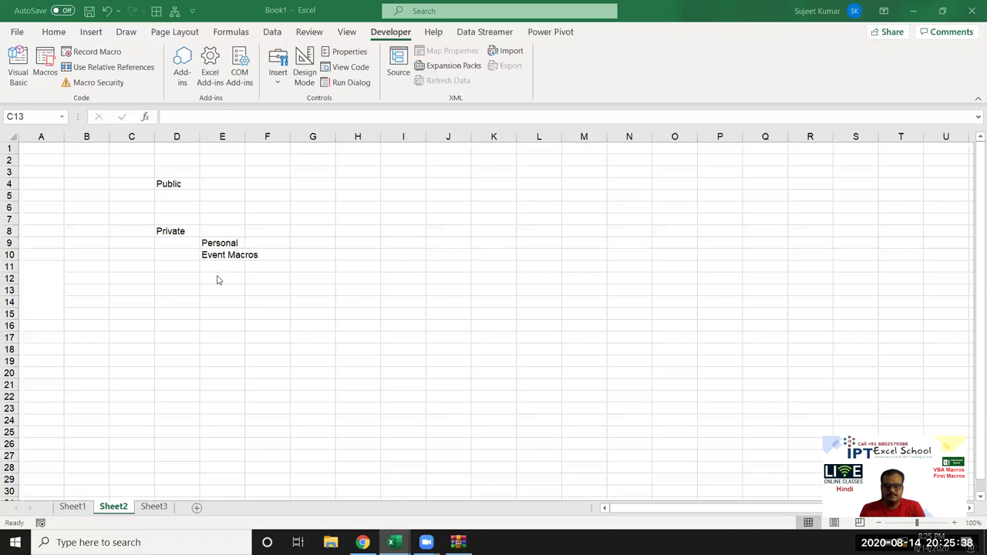
{"action": "key", "text": "alt+Tab"}
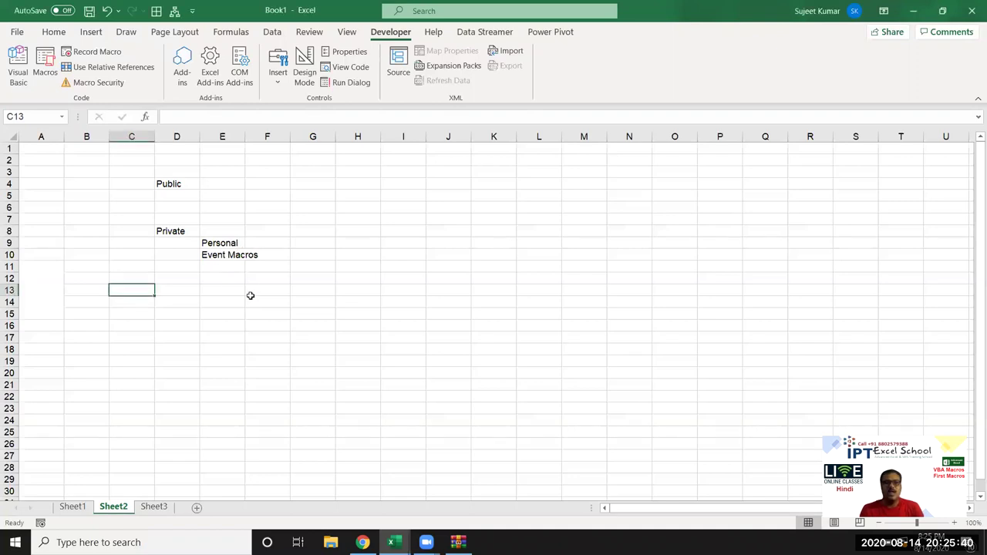
{"action": "left_click", "coordinate": [250, 299]}
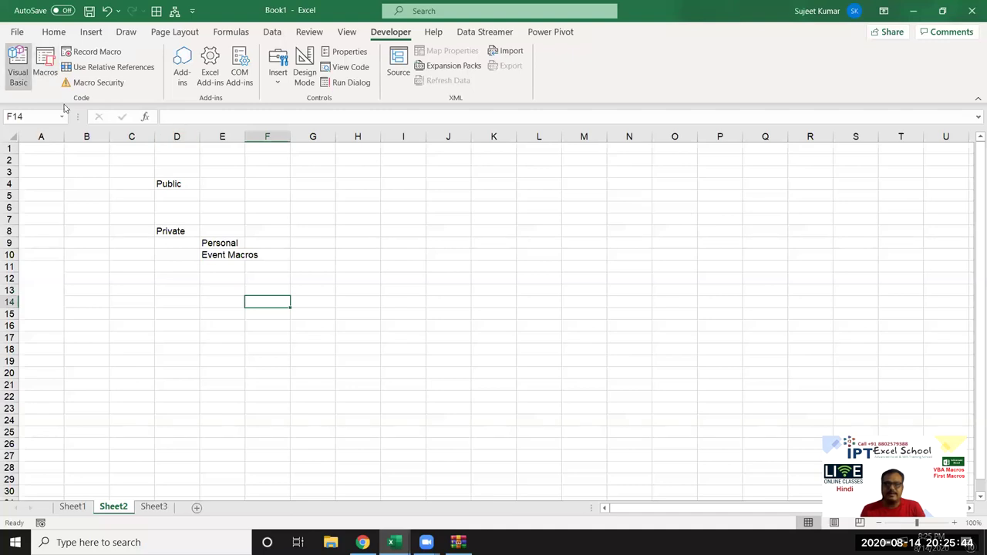
{"action": "left_click_drag", "start_coordinate": [176, 184], "coordinate": [240, 285]}
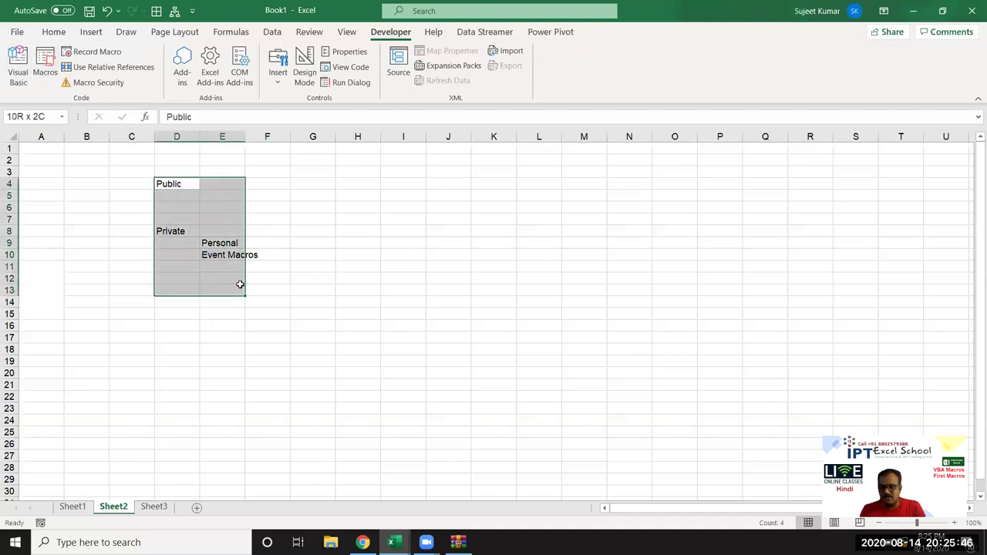
{"action": "left_click", "coordinate": [550, 339]}
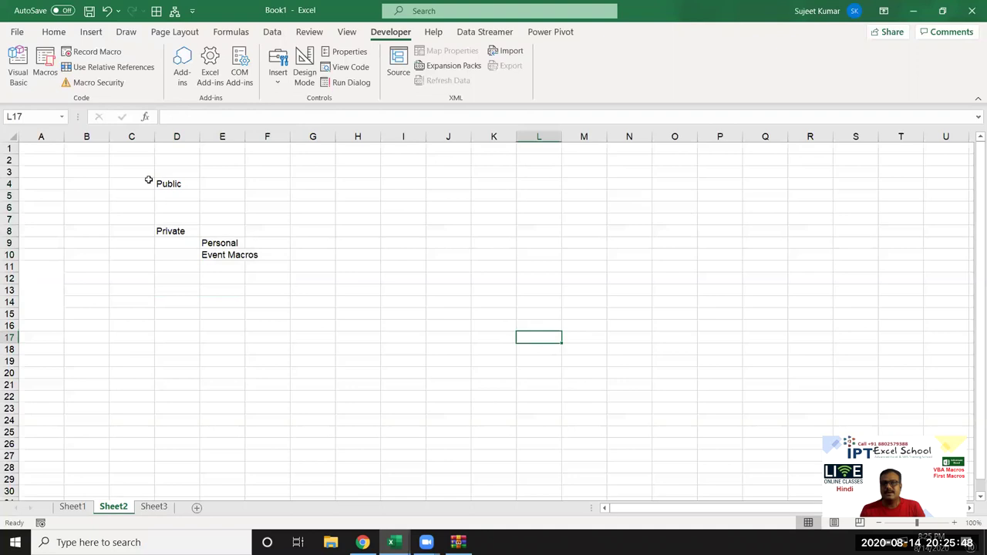
Select ranges around the Public and Private notes, then launch the Visual Basic editor.
{"action": "left_click_drag", "start_coordinate": [146, 171], "coordinate": [190, 191]}
{"action": "left_click_drag", "start_coordinate": [129, 220], "coordinate": [252, 277]}
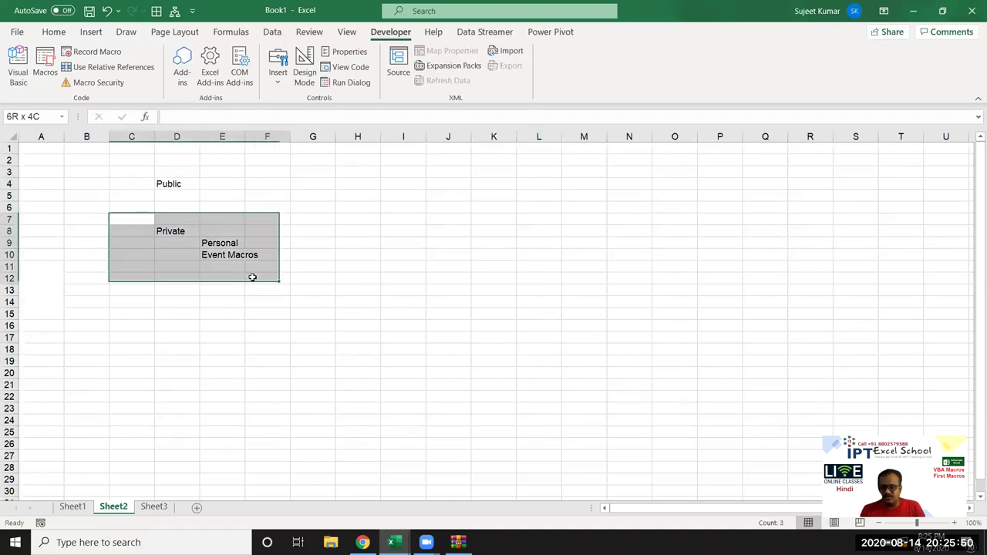
{"action": "left_click", "coordinate": [164, 184]}
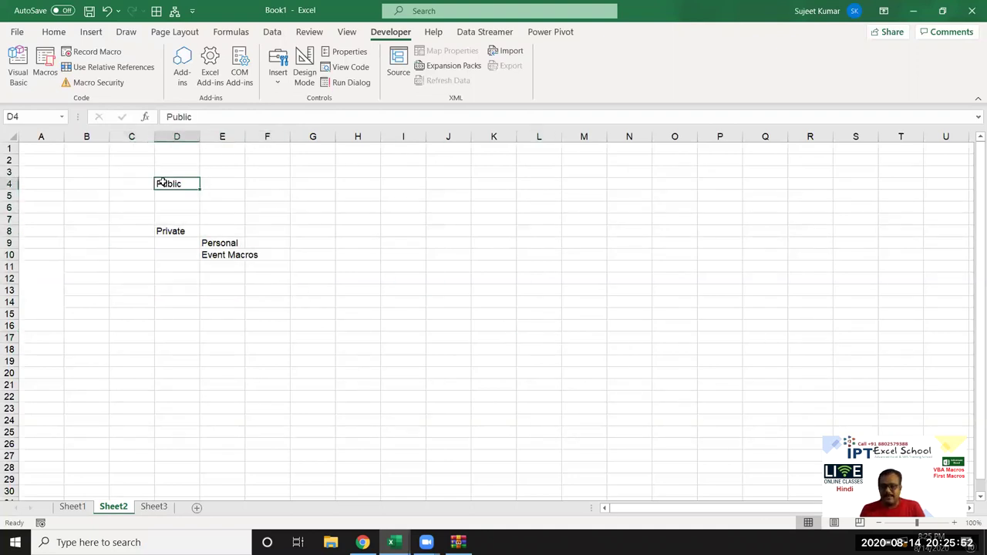
{"action": "left_click", "coordinate": [310, 232]}
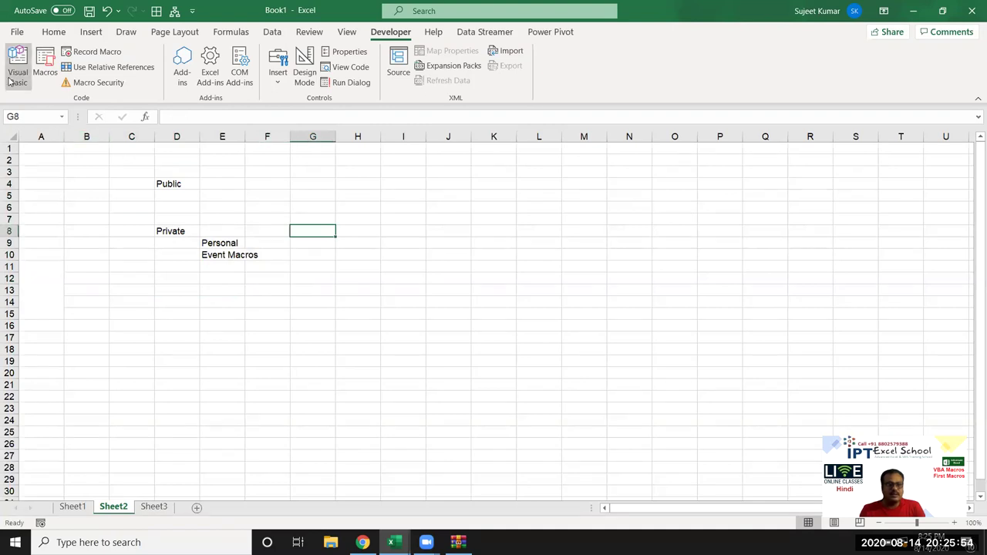
{"action": "left_click", "coordinate": [17, 77]}
Open Module1 and begin a new Public Sub below the rr macro.
{"action": "double_click", "coordinate": [78, 163]}
{"action": "left_click", "coordinate": [224, 154]}
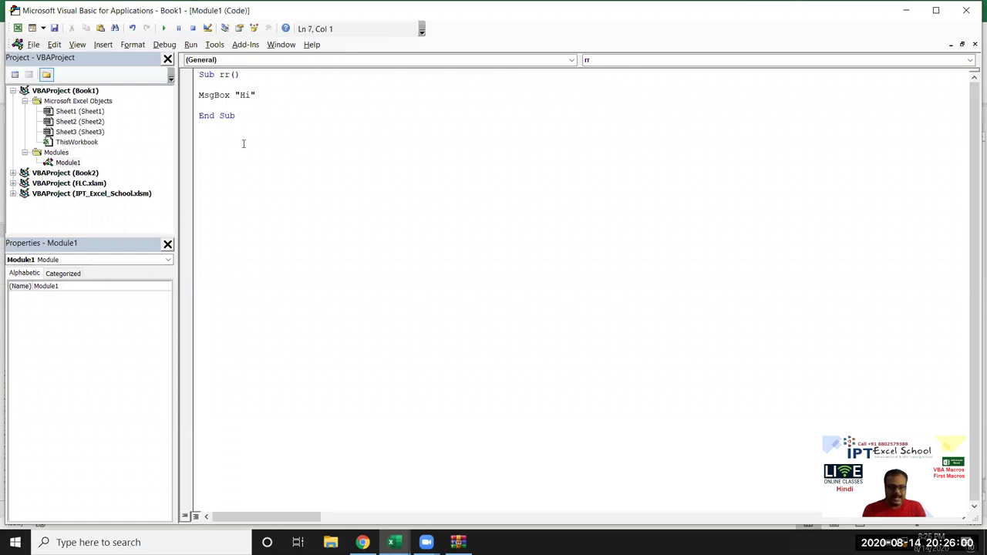
{"action": "type", "text": "sub"}
{"action": "key", "text": "BackSpace"}
{"action": "key", "text": "BackSpace"}
{"action": "key", "text": "BackSpace"}
{"action": "type", "text": "public sub"}
{"action": "left_click", "coordinate": [240, 136]}
{"action": "key", "text": "BackSpace"}
{"action": "key", "text": "BackSpace"}
{"action": "key", "text": "BackSpace"}
{"action": "key", "text": "BackSpace"}
{"action": "key", "text": "BackSpace"}
{"action": "key", "text": "BackSpace"}
{"action": "key", "text": "BackSpace"}
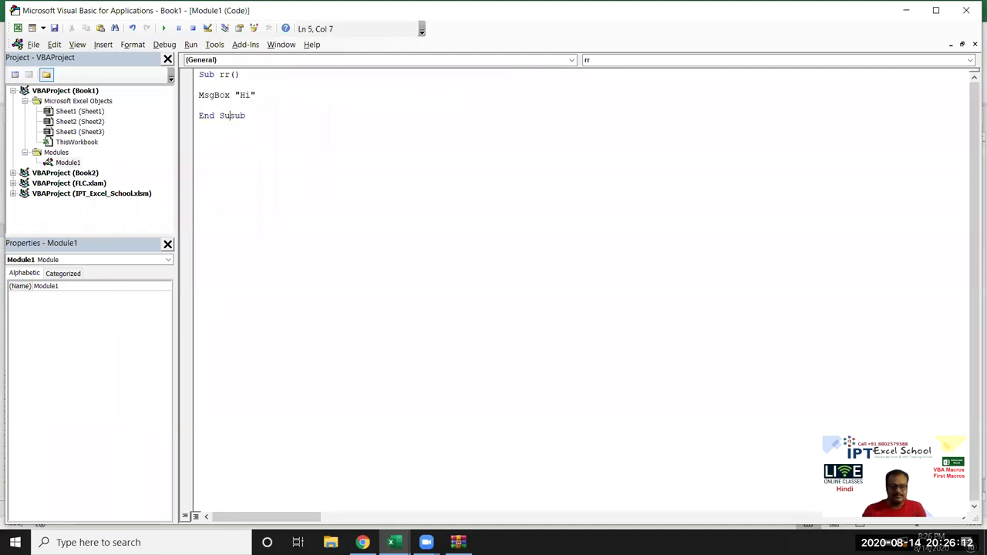
{"action": "type", "text": "b"}
{"action": "key", "text": "Return"}
{"action": "key", "text": "Return"}
{"action": "key", "text": "Return"}
Name the new procedure test_today() and complete its skeleton with blank body lines.
{"action": "key", "text": "End"}
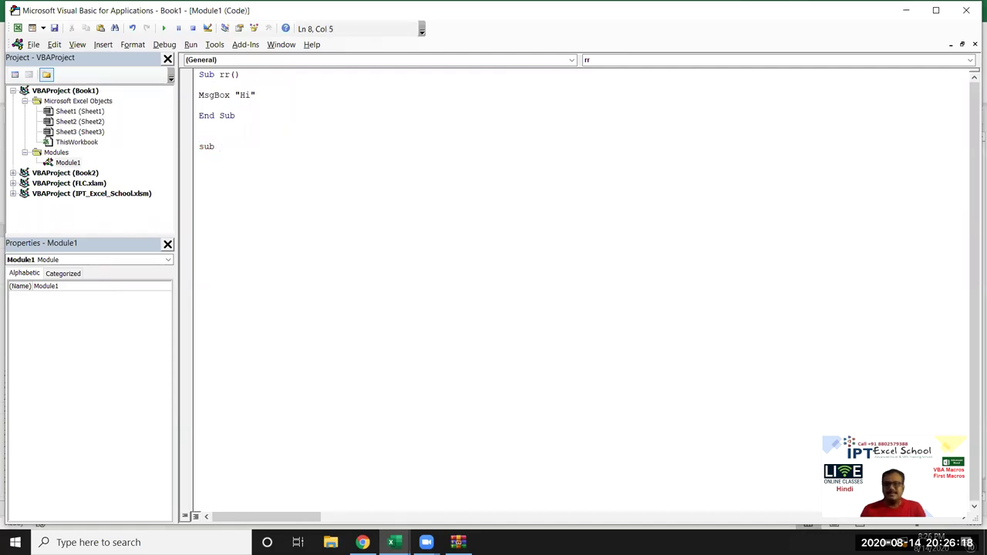
{"action": "type", "text": "test today"}
{"action": "key", "text": "Left"}
{"action": "key", "text": "Left"}
{"action": "key", "text": "Left"}
{"action": "key", "text": "Left"}
{"action": "key", "text": "Left"}
{"action": "key", "text": "shift+Left"}
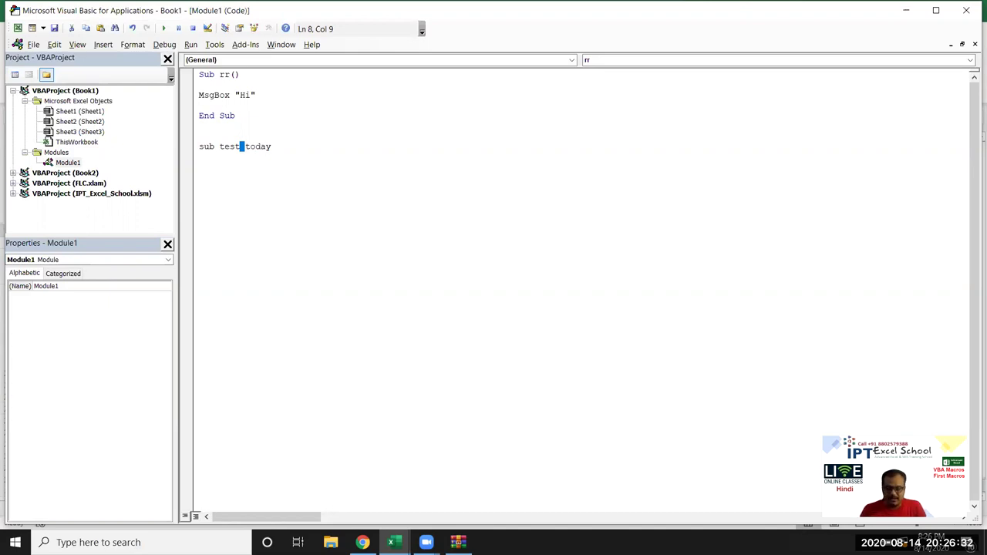
{"action": "type", "text": "_"}
{"action": "left_click", "coordinate": [260, 147]}
{"action": "left_click", "coordinate": [272, 147]}
{"action": "type", "text": "()"}
{"action": "key", "text": "Return"}
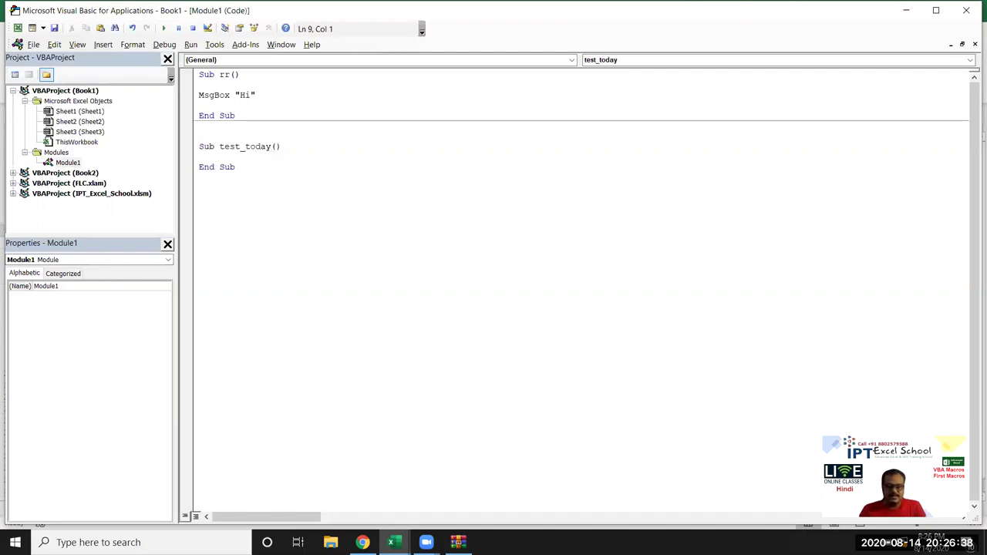
{"action": "key", "text": "Return"}
{"action": "key", "text": "Return"}
{"action": "key", "text": "Return"}
{"action": "key", "text": "Return"}
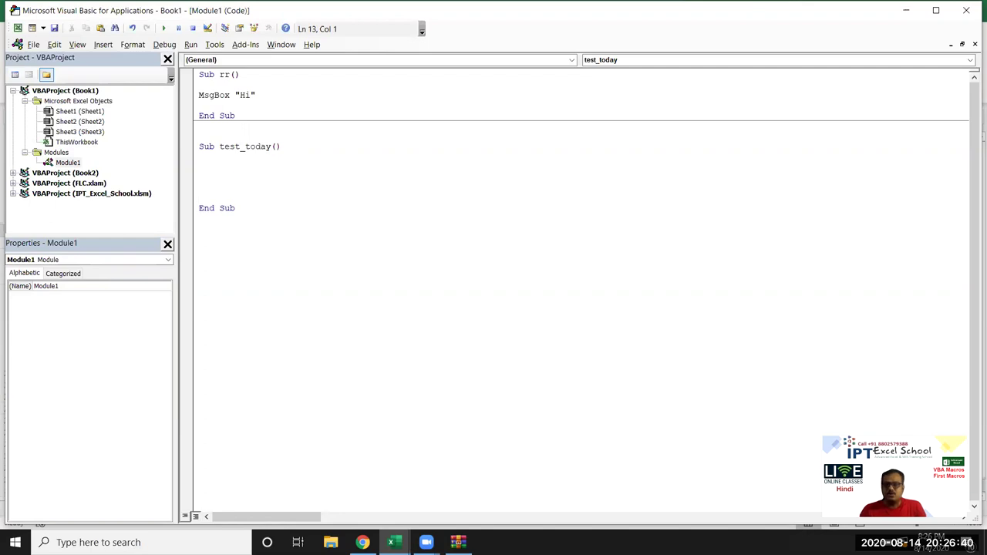
Rename the test_today procedure to raj1.
{"action": "left_click", "coordinate": [199, 156]}
{"action": "key", "text": "shift+Down"}
{"action": "key", "text": "shift+Down"}
{"action": "key", "text": "shift+Down"}
{"action": "key", "text": "shift+Down"}
{"action": "key", "text": "shift+Down"}
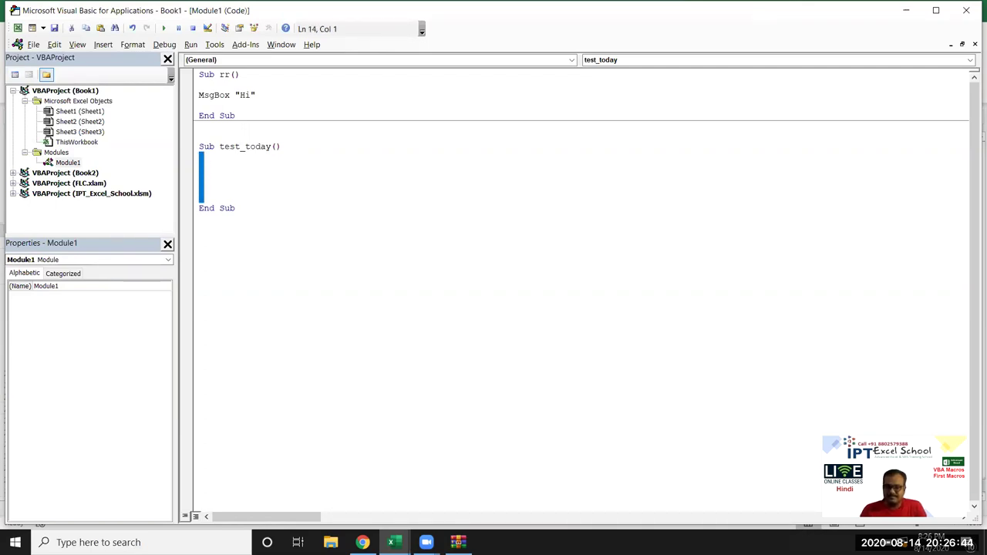
{"action": "left_click", "coordinate": [202, 146]}
{"action": "key", "text": "Right"}
{"action": "key", "text": "Right"}
{"action": "key", "text": "Right"}
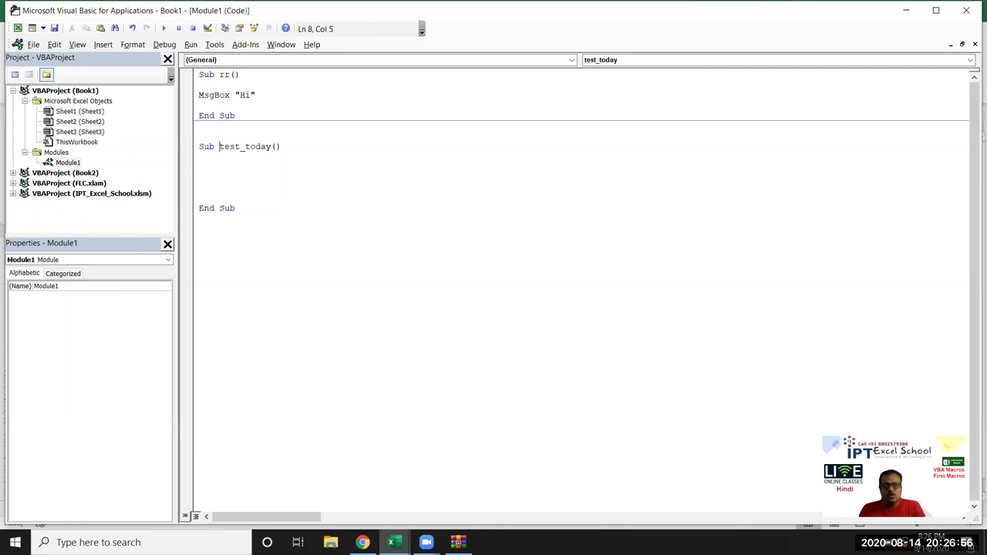
{"action": "left_click_drag", "start_coordinate": [219, 147], "coordinate": [271, 147]}
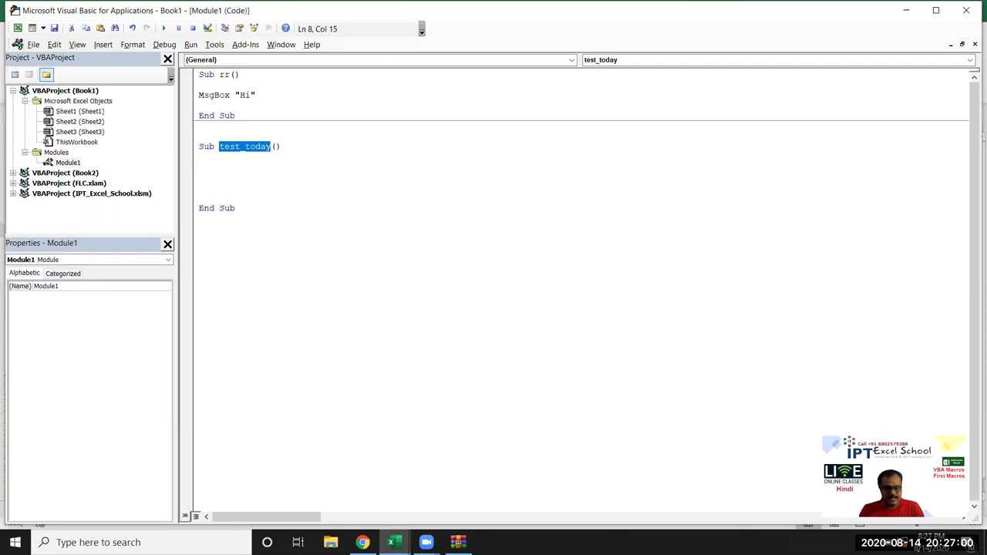
{"action": "type", "text": "raj1"}
{"action": "left_click", "coordinate": [252, 171]}
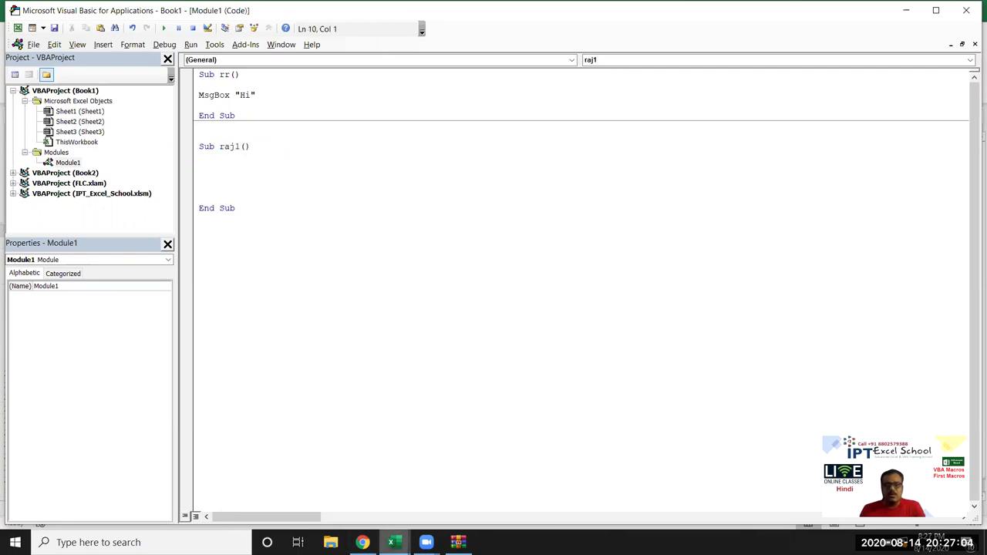
{"action": "mouse_move", "coordinate": [394, 542]}
{"action": "left_click", "coordinate": [336, 474]}
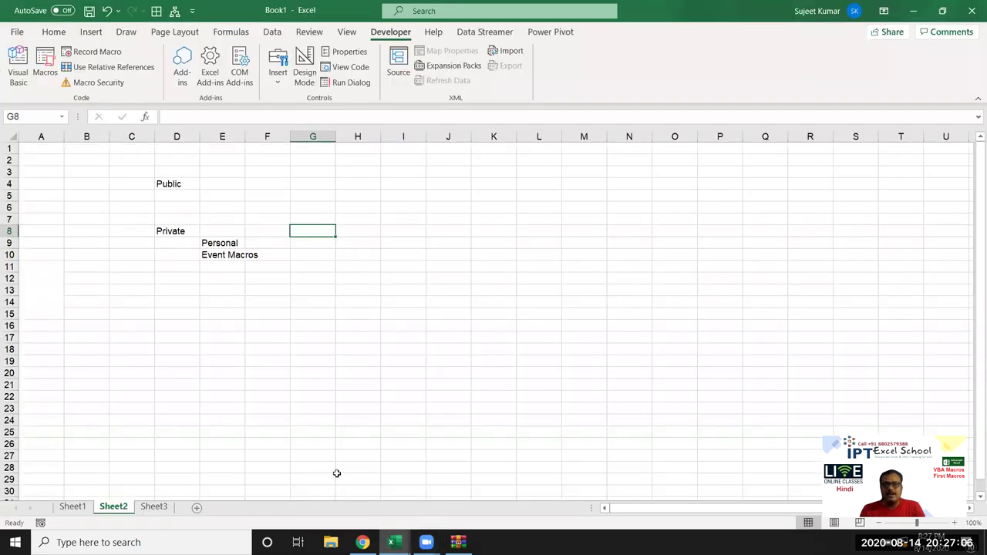
{"action": "left_click", "coordinate": [44, 77]}
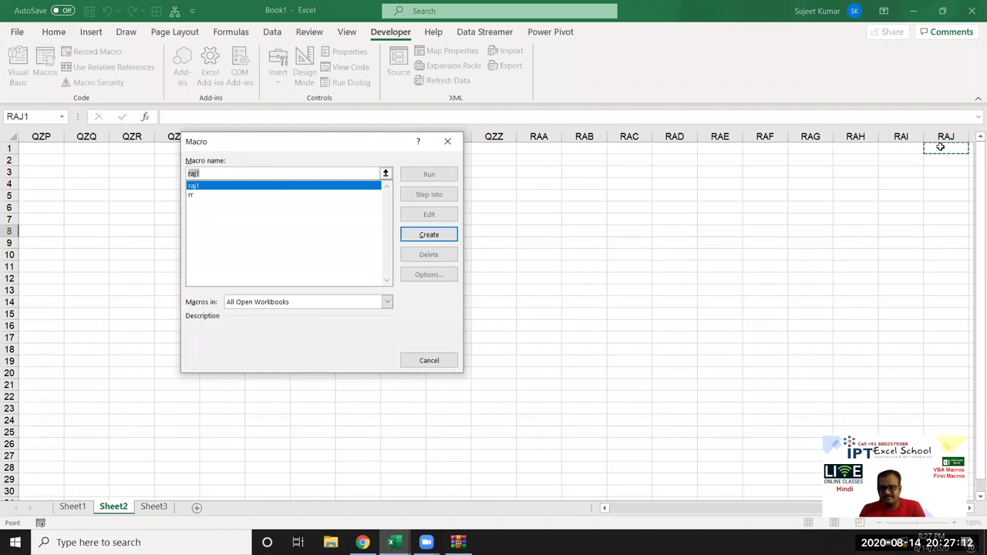
{"action": "key", "text": "Escape"}
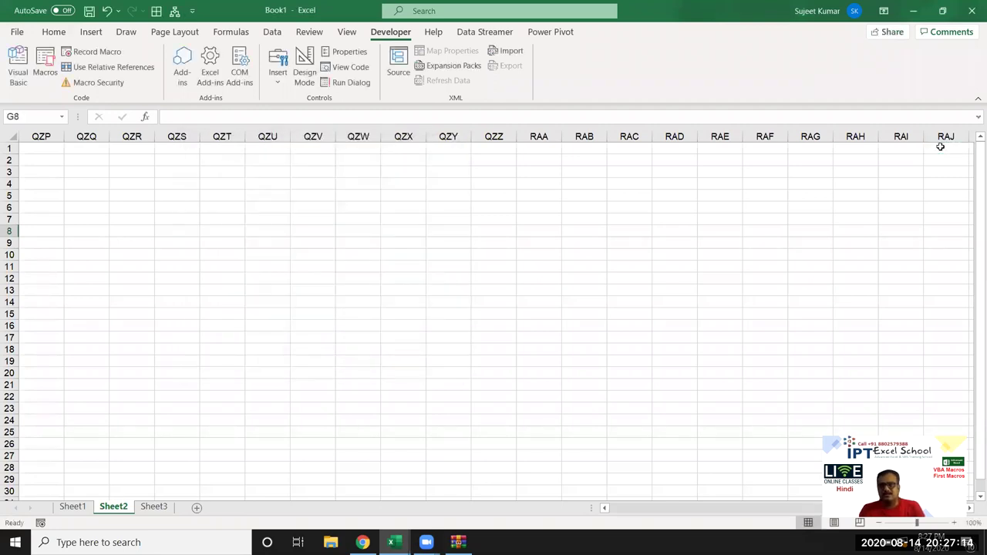
{"action": "left_click", "coordinate": [44, 77]}
{"action": "key", "text": "Escape"}
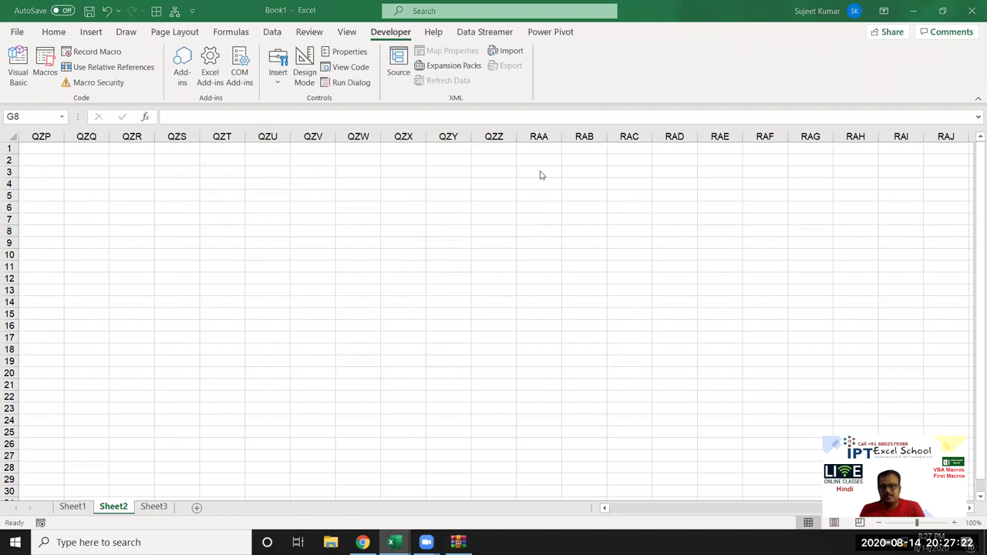
{"action": "left_click", "coordinate": [495, 160]}
{"action": "key", "text": "ctrl+Right"}
{"action": "key", "text": "ctrl+Up"}
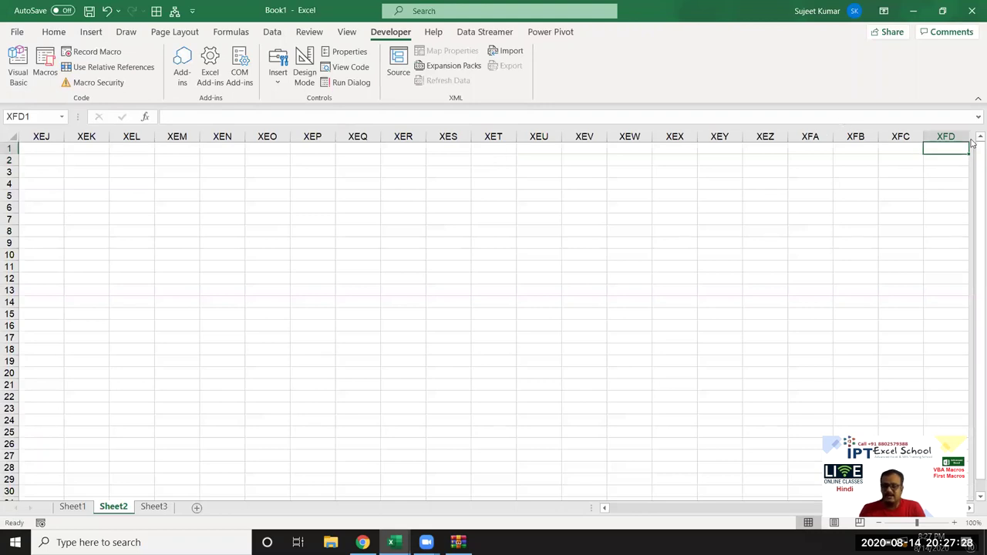
{"action": "key", "text": "ctrl+Home"}
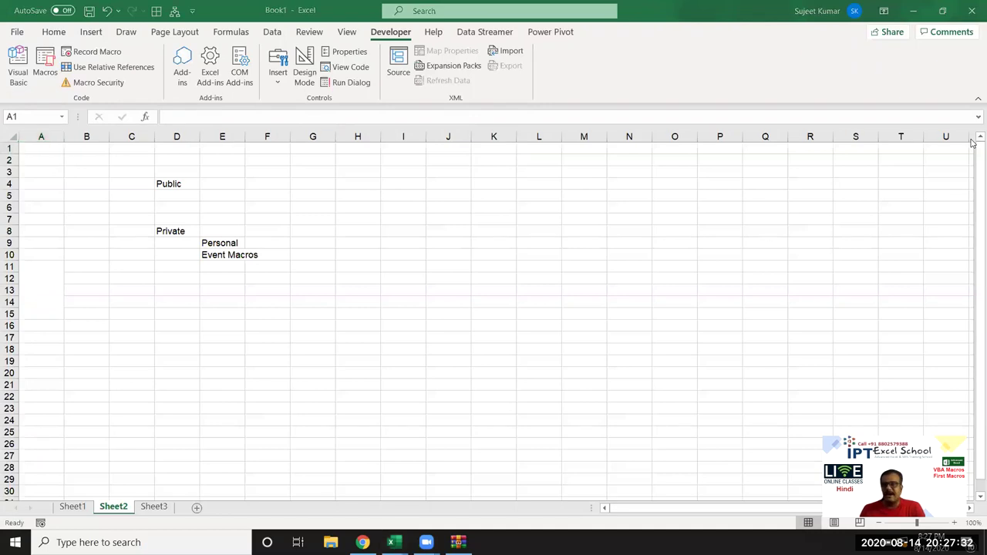
{"action": "key", "text": "alt+Tab"}
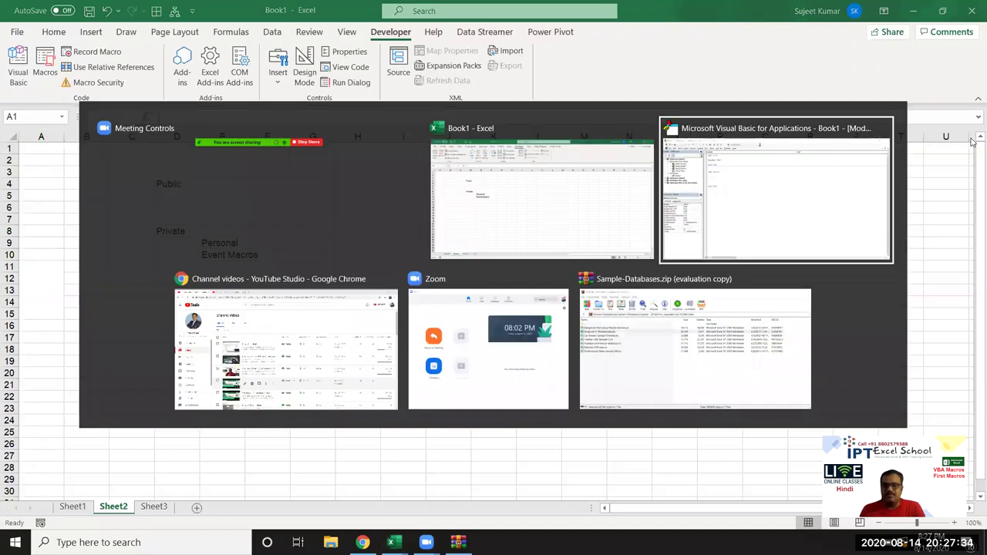
Insert an underscore to make raj1 into raj_1, add a blank body line, and switch back to Excel.
{"action": "left_click", "coordinate": [233, 146]}
{"action": "type", "text": "_1("}
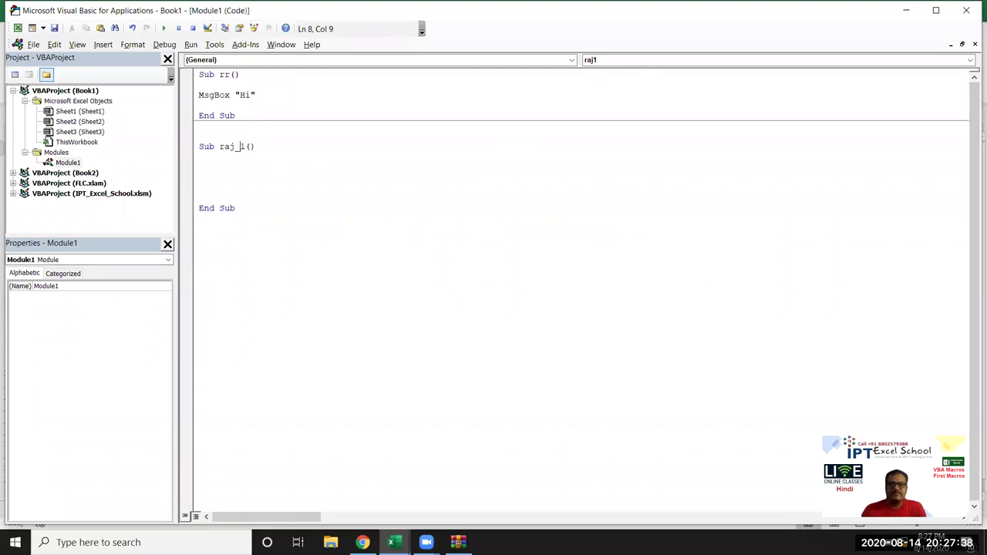
{"action": "left_click", "coordinate": [243, 169]}
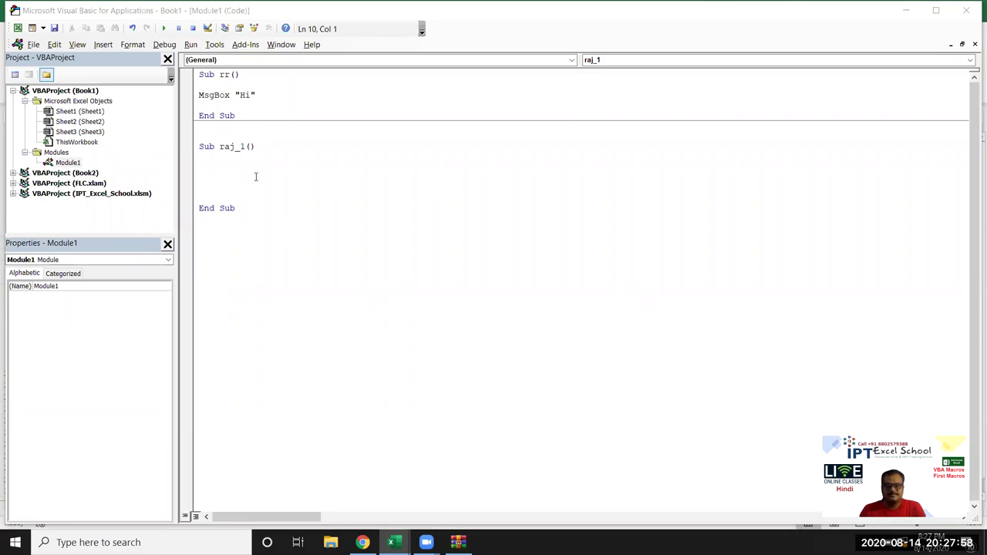
{"action": "key", "text": "Return"}
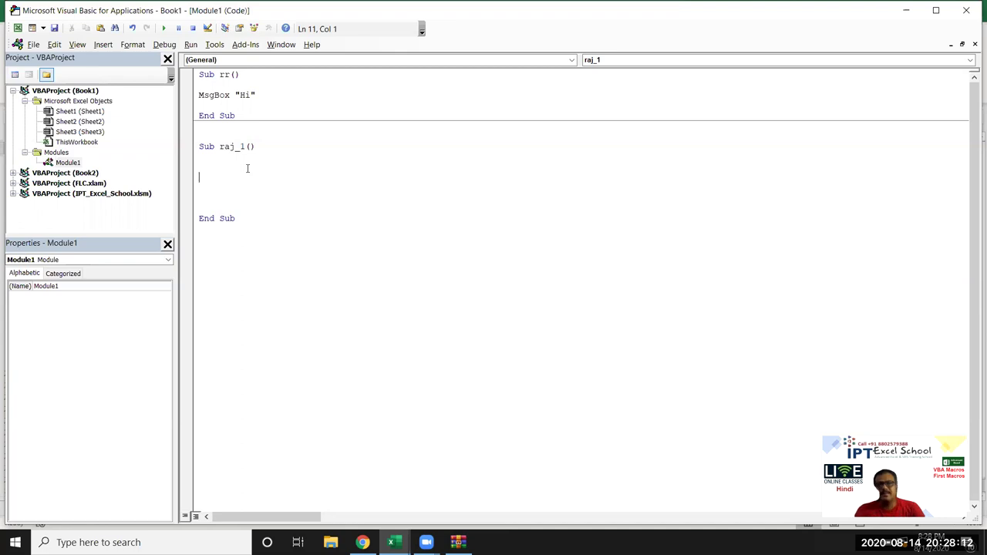
{"action": "key", "text": "Up"}
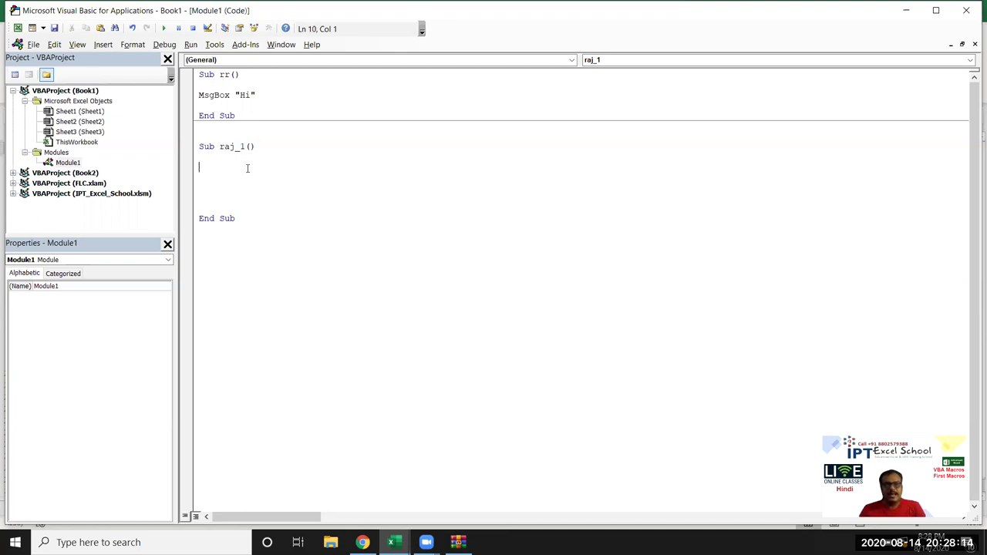
{"action": "key", "text": "shift+Down"}
{"action": "key", "text": "shift+Down"}
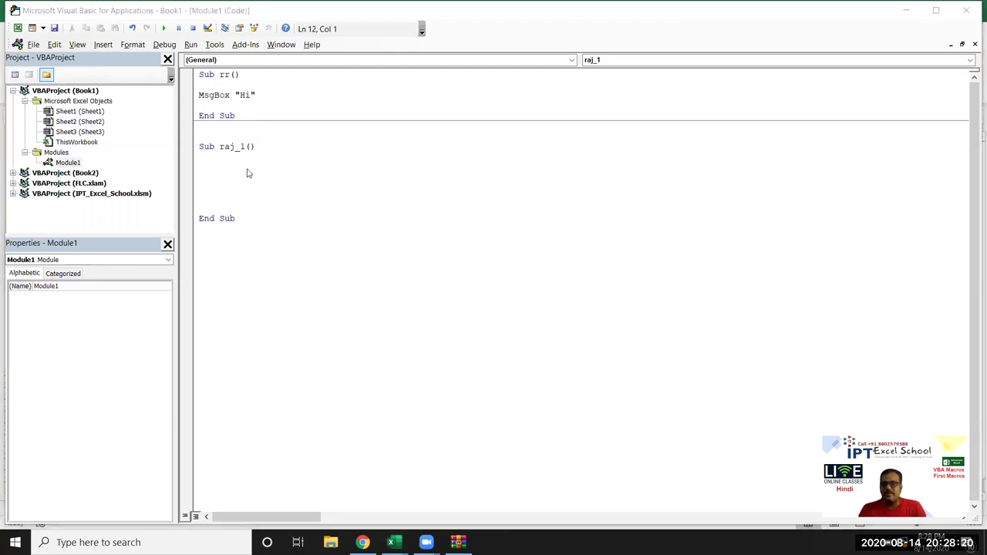
{"action": "key", "text": "alt+Tab"}
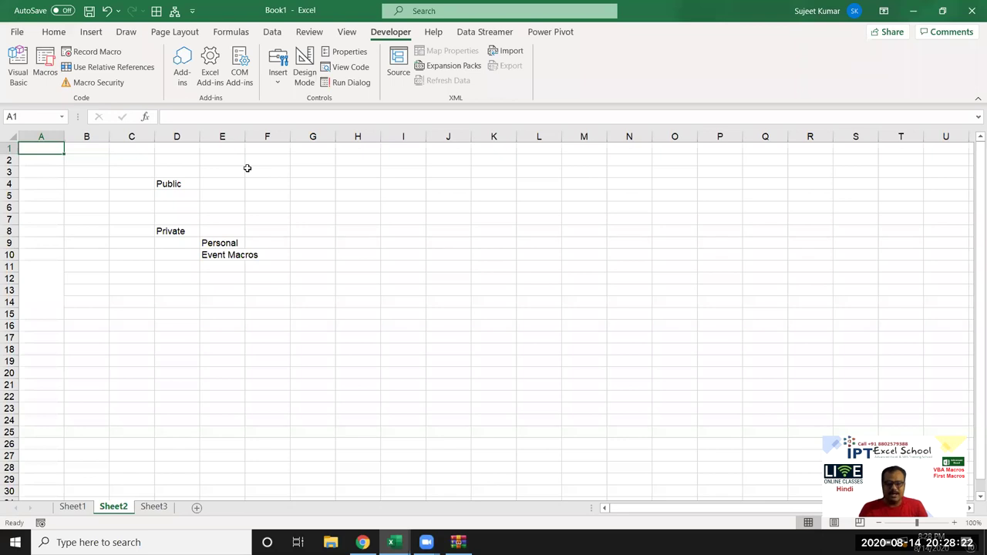
Enter Analysis, Algorithm, Code and Test down H1:H4 on Sheet2.
{"action": "left_click", "coordinate": [371, 152]}
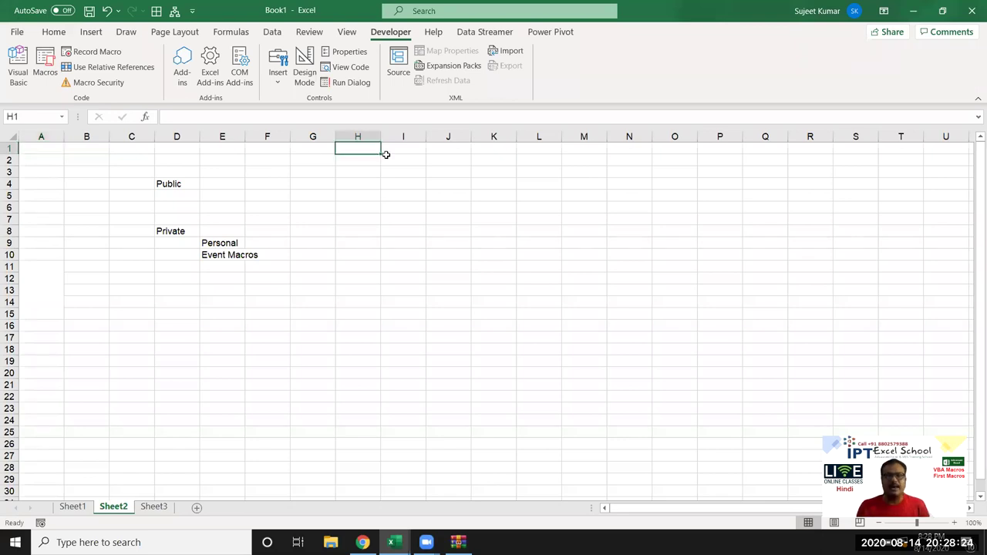
{"action": "type", "text": "Analy"}
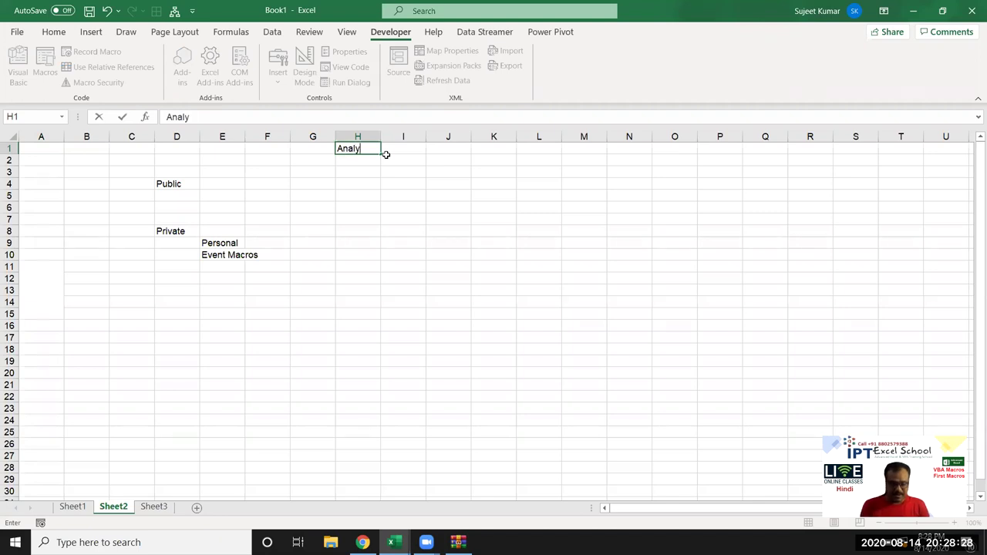
{"action": "type", "text": "sis"}
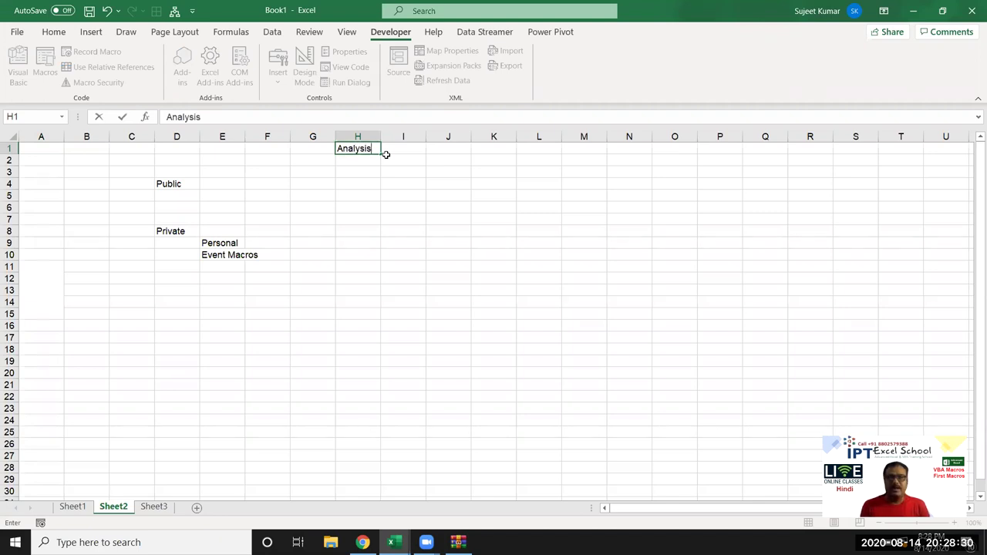
{"action": "key", "text": "Return"}
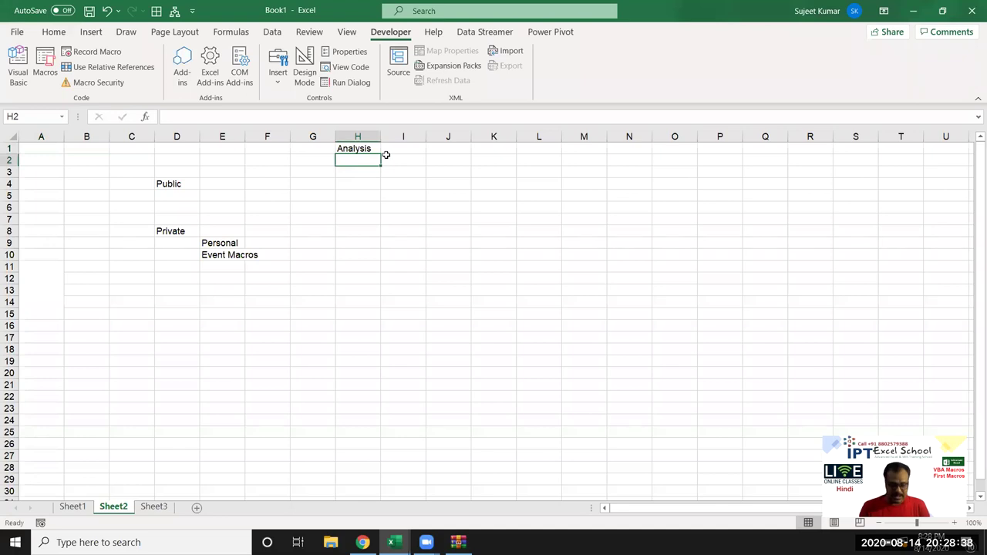
{"action": "type", "text": "Algorit"}
{"action": "type", "text": "m"}
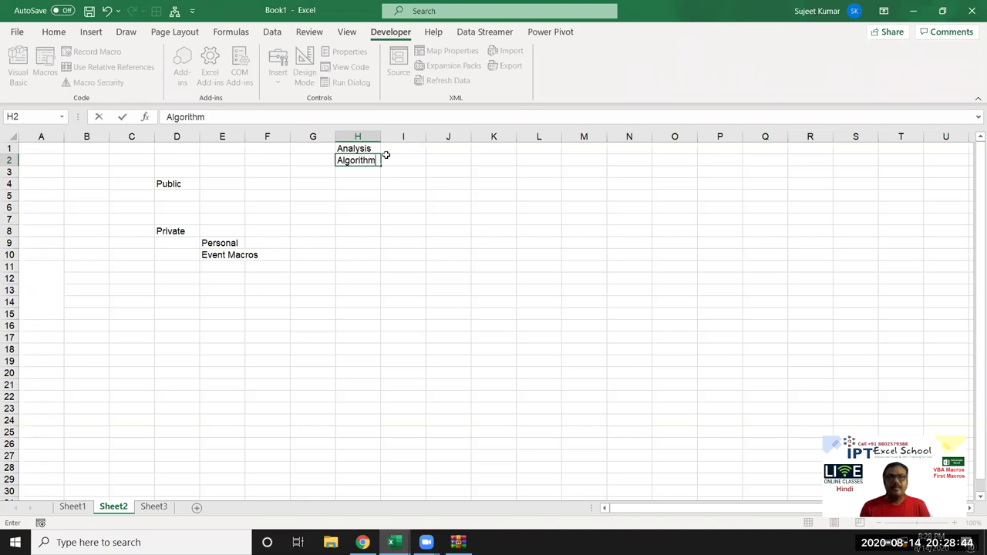
{"action": "key", "text": "Return"}
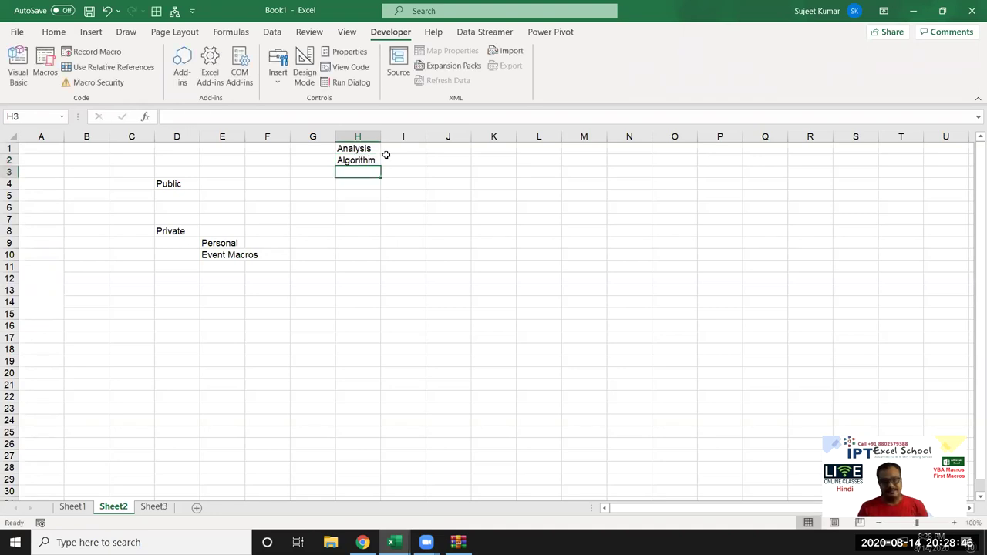
{"action": "type", "text": "Code"}
{"action": "key", "text": "Return"}
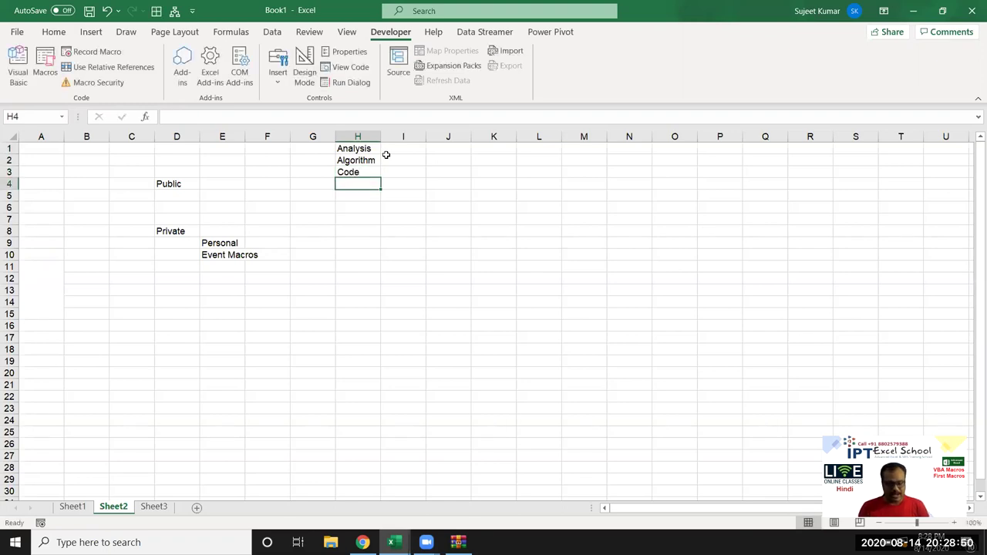
{"action": "type", "text": "Test"}
{"action": "key", "text": "Return"}
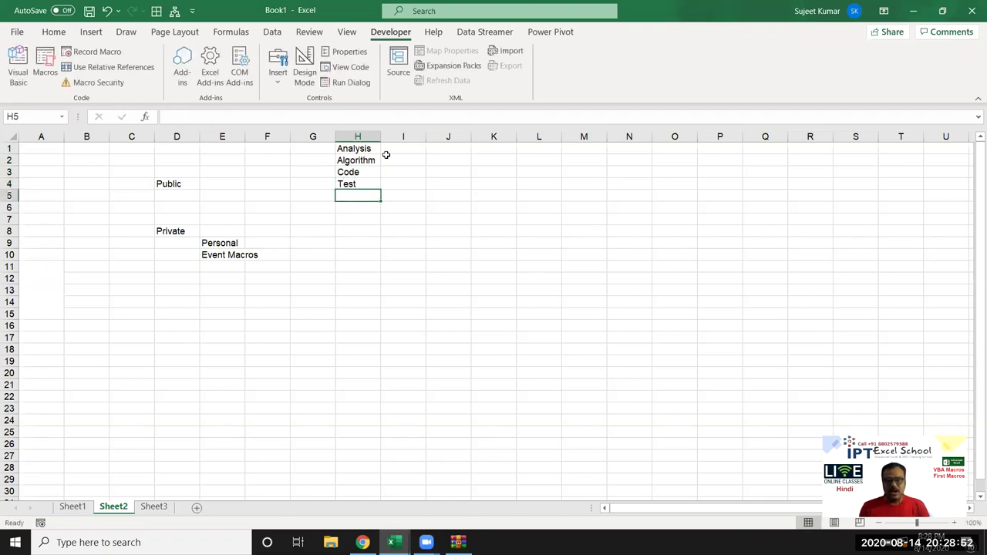
Add Re-Code in I4, Re-test in J4 and Apply in H5.
{"action": "key", "text": "Up"}
{"action": "key", "text": "Right"}
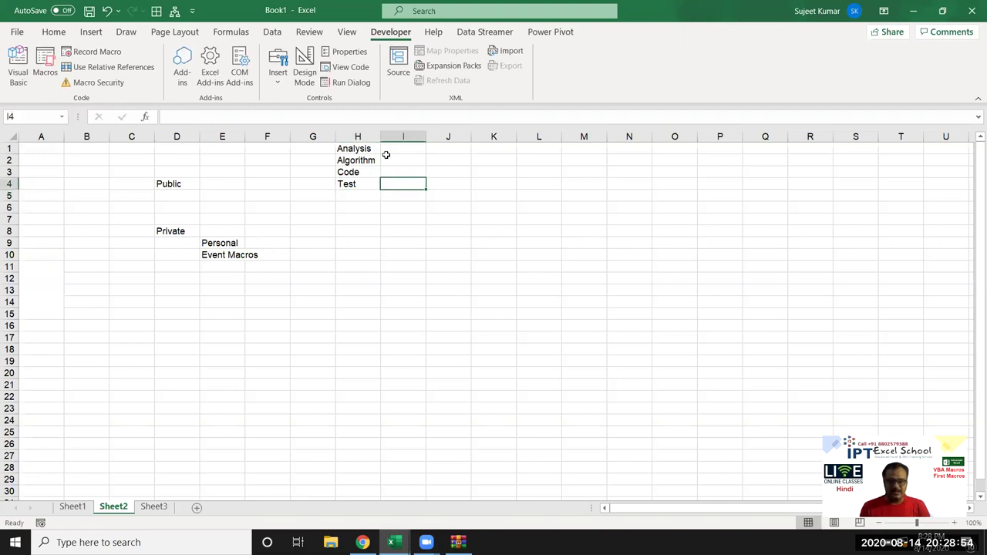
{"action": "type", "text": "Re"}
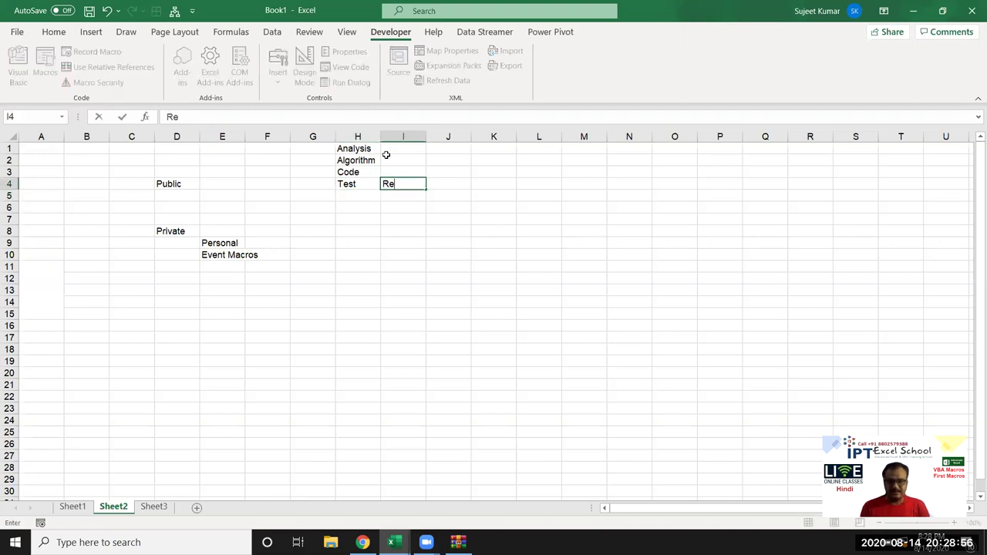
{"action": "key", "text": "BackSpace"}
{"action": "key", "text": "BackSpace"}
{"action": "type", "text": "Re-Code"}
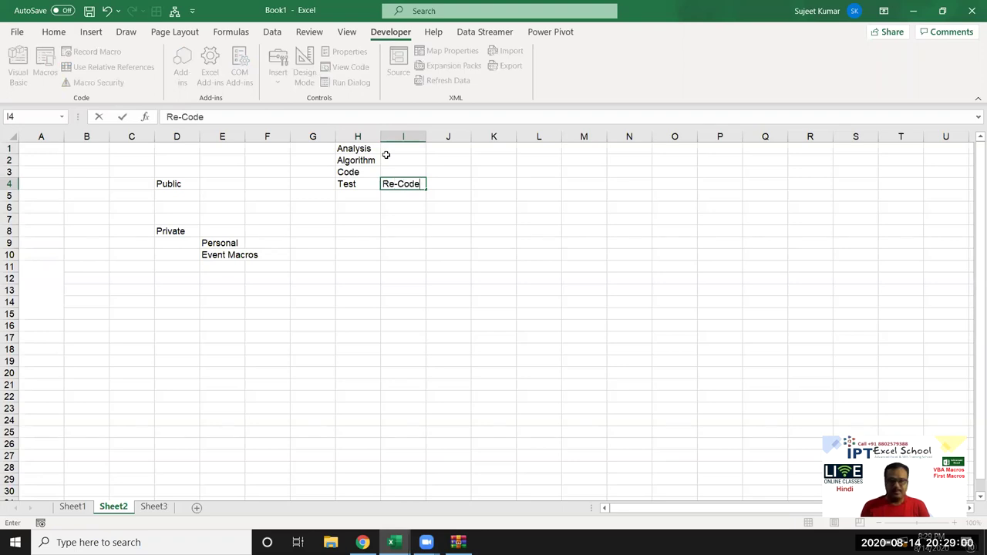
{"action": "key", "text": "Tab"}
{"action": "type", "text": "Re-"}
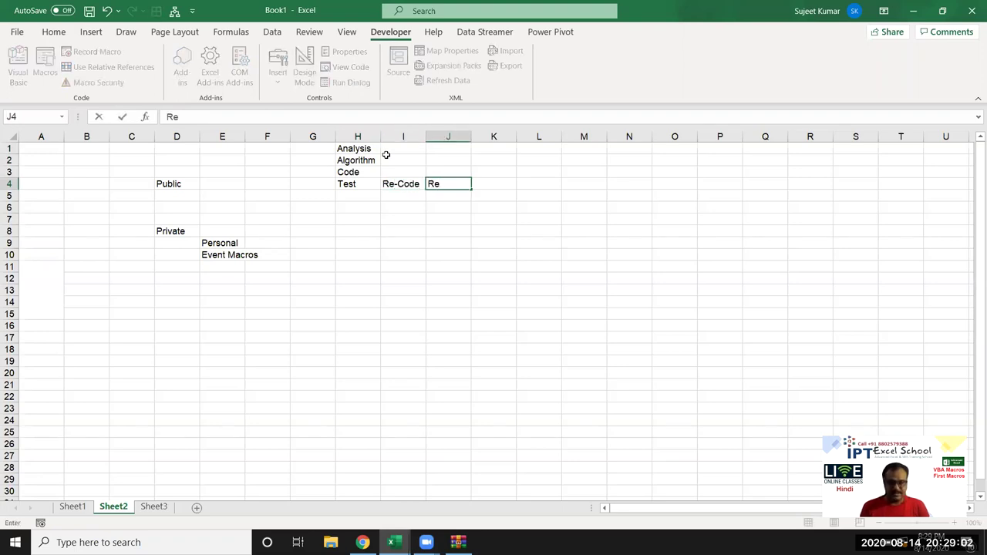
{"action": "type", "text": "test"}
{"action": "key", "text": "Return"}
{"action": "key", "text": "Left"}
{"action": "type", "text": "Apply"}
{"action": "key", "text": "Return"}
Check the new labels, then clear the old Public/Private notes from the C3:F14 block.
{"action": "key", "text": "Up"}
{"action": "key", "text": "Up"}
{"action": "key", "text": "Up"}
{"action": "key", "text": "Up"}
{"action": "key", "text": "Up"}
{"action": "key", "text": "Down"}
{"action": "key", "text": "Down"}
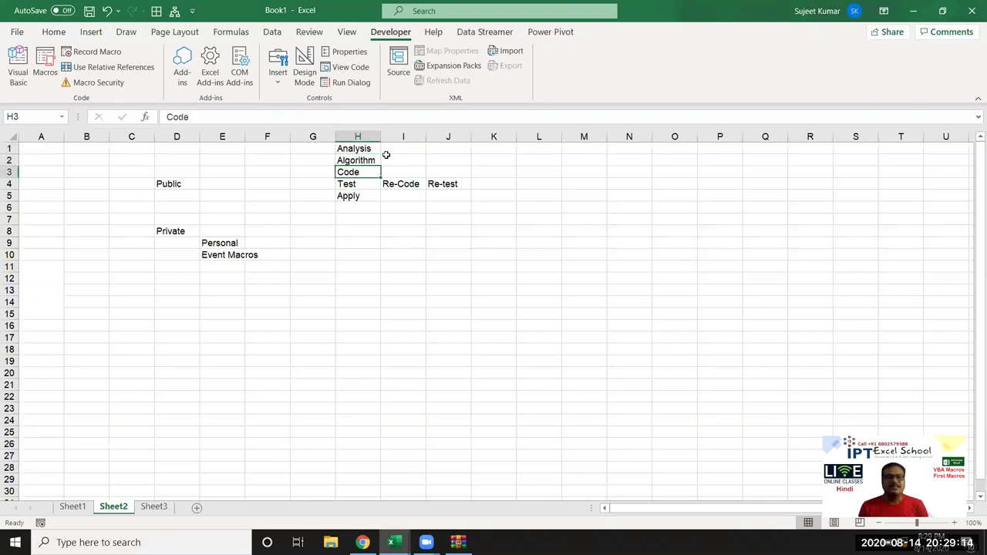
{"action": "key", "text": "Down"}
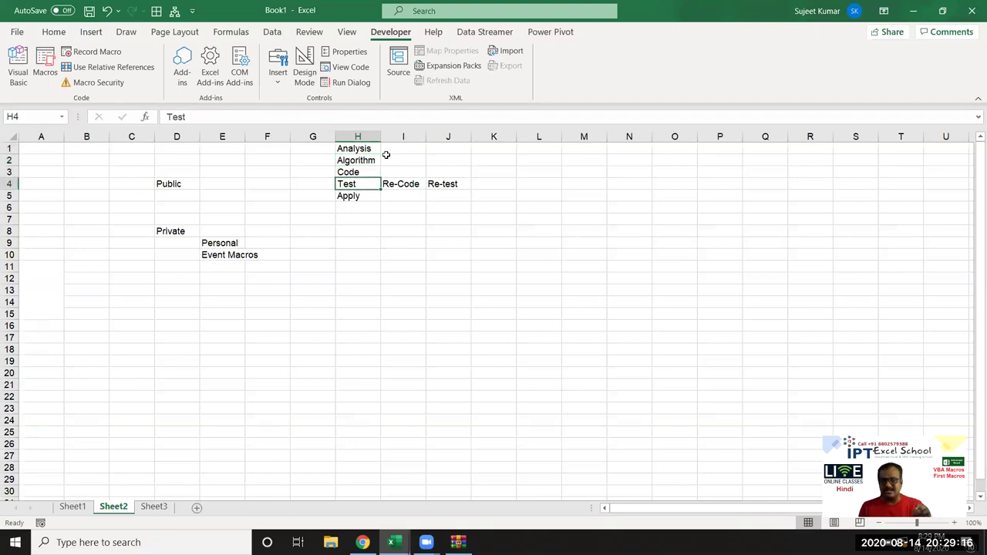
{"action": "key", "text": "Right"}
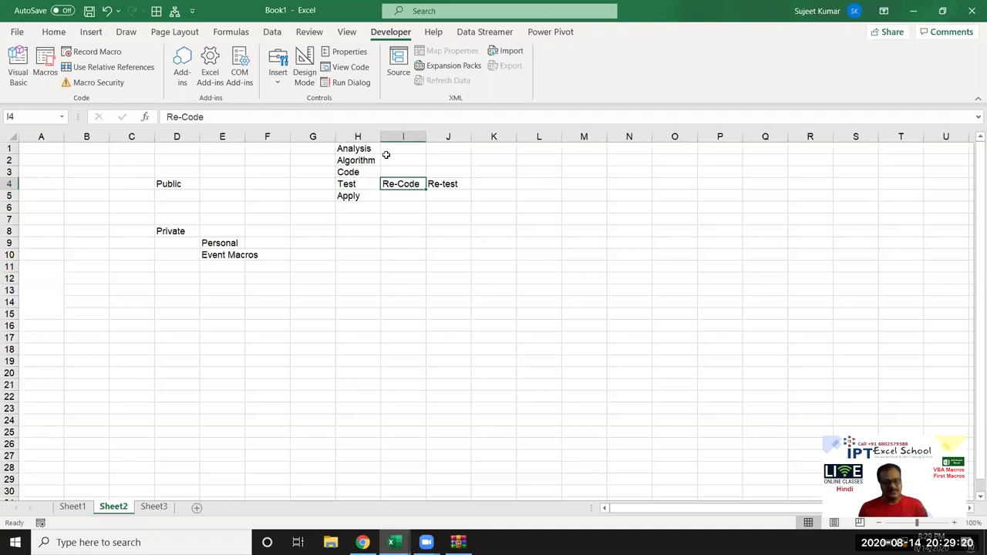
{"action": "key", "text": "Right"}
{"action": "key", "text": "Down"}
{"action": "key", "text": "Left"}
{"action": "key", "text": "Left"}
{"action": "key", "text": "Left"}
{"action": "key", "text": "Up"}
{"action": "key", "text": "Right"}
{"action": "key", "text": "Up"}
{"action": "key", "text": "Up"}
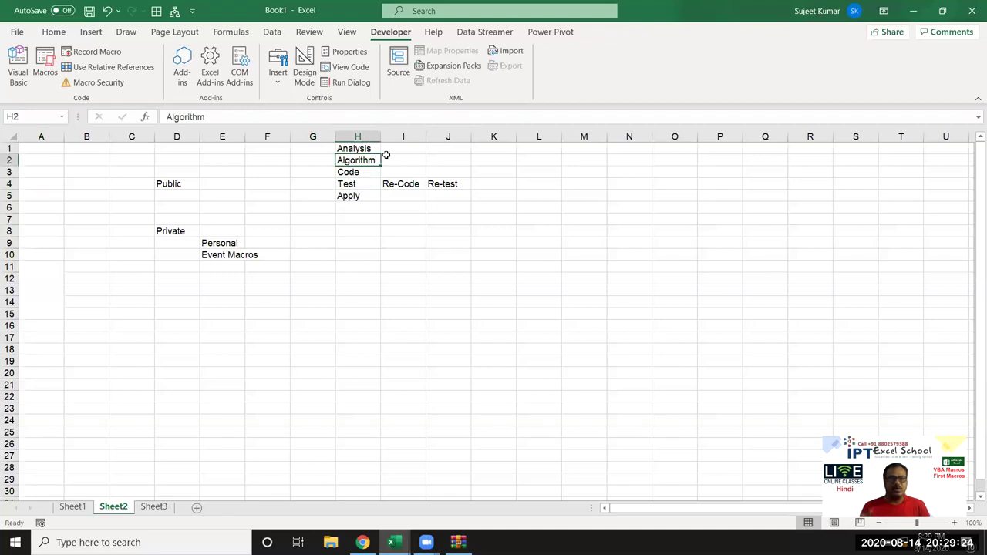
{"action": "left_click_drag", "start_coordinate": [133, 172], "coordinate": [261, 295]}
{"action": "key", "text": "Delete"}
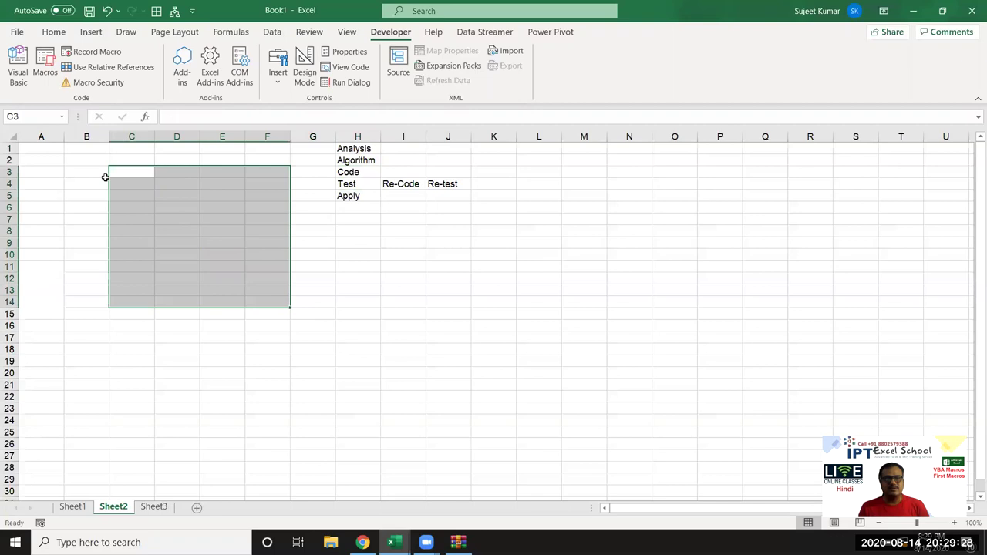
Type the headers Name, Roll and Marks into A1:C1.
{"action": "left_click", "coordinate": [90, 148]}
{"action": "left_click", "coordinate": [37, 148]}
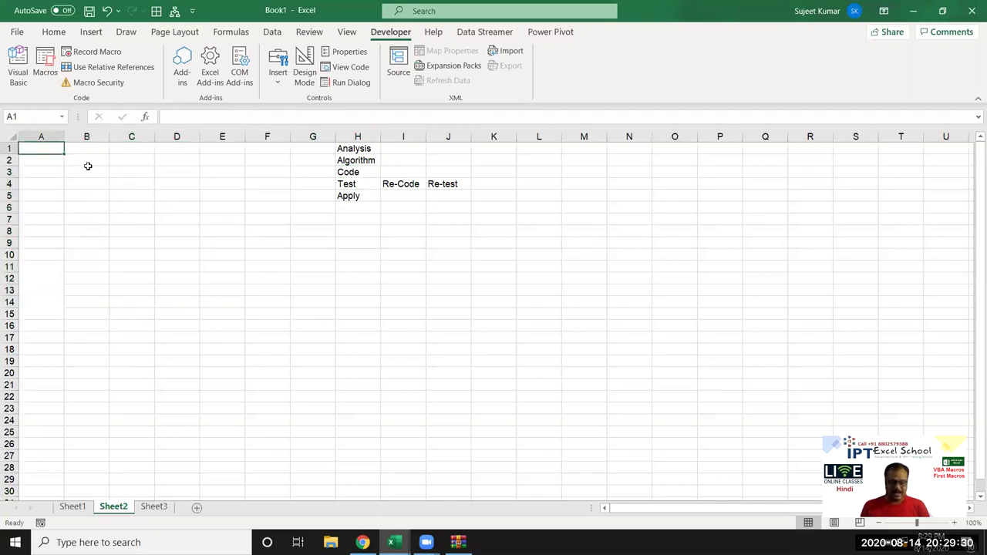
{"action": "type", "text": "Name"}
{"action": "key", "text": "Tab"}
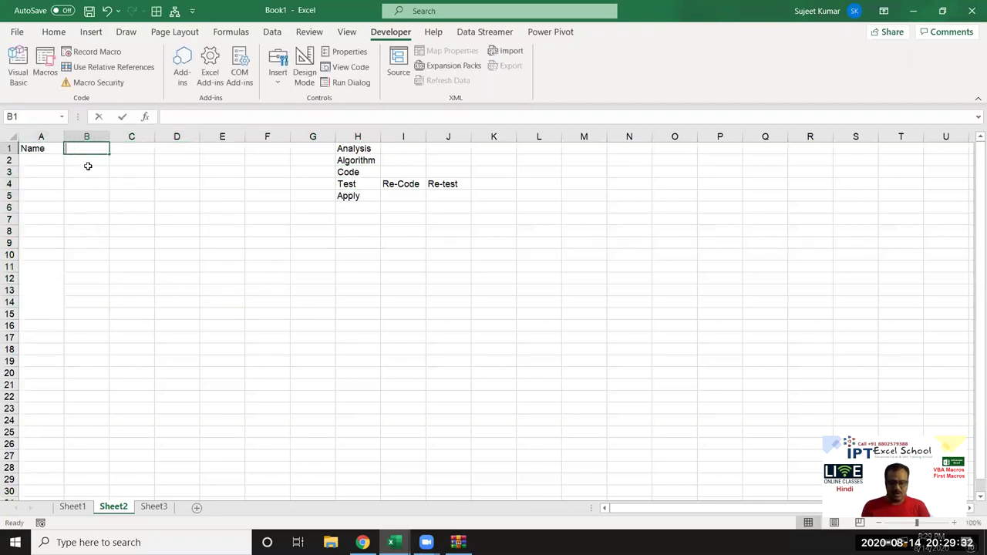
{"action": "type", "text": "Roo"}
{"action": "key", "text": "BackSpace"}
{"action": "type", "text": "l"}
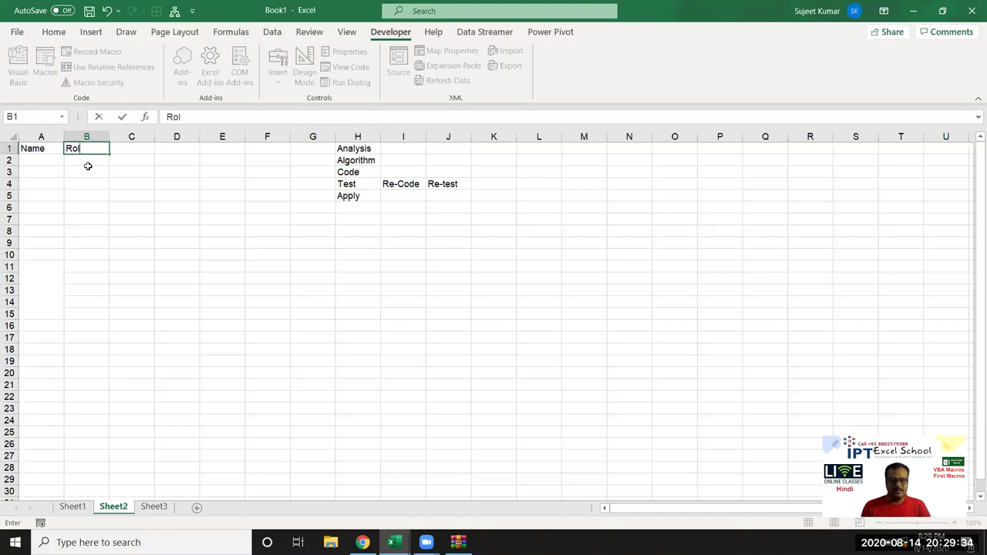
{"action": "type", "text": "l"}
{"action": "key", "text": "Tab"}
{"action": "type", "text": "Marks"}
{"action": "key", "text": "Return"}
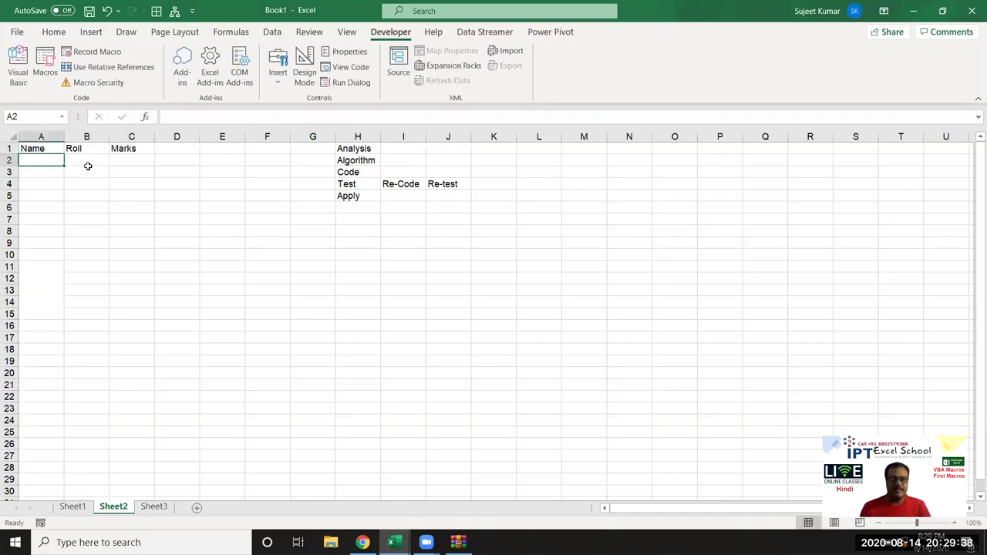
Begin the algorithm list with Start, select a1 and enter name in L1:L3.
{"action": "left_click", "coordinate": [530, 147]}
{"action": "type", "text": "S"}
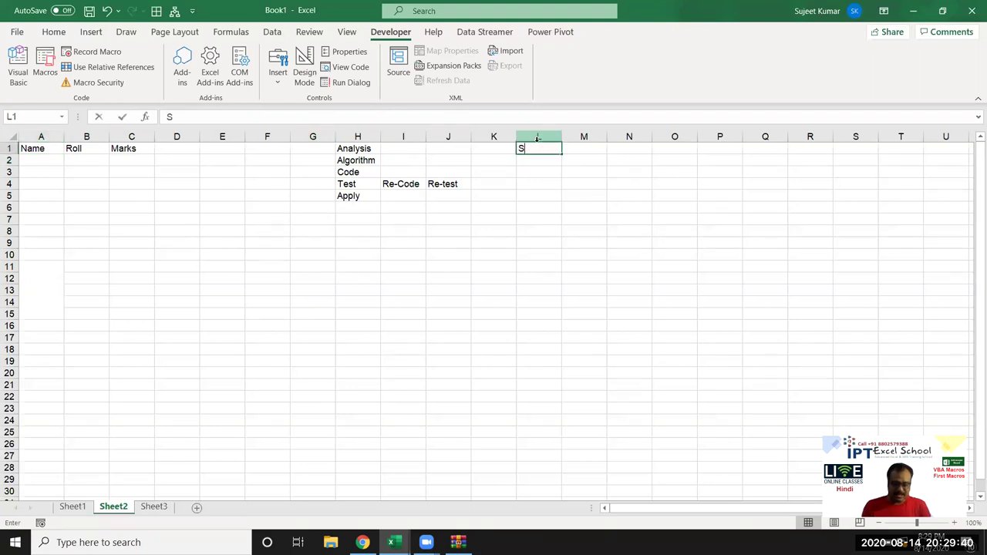
{"action": "type", "text": "tart"}
{"action": "key", "text": "Return"}
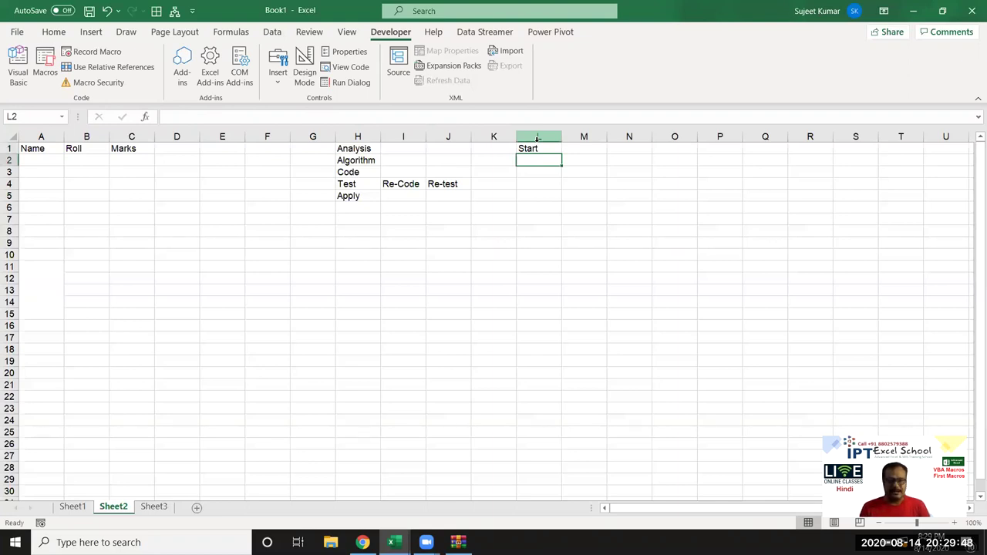
{"action": "type", "text": "s"}
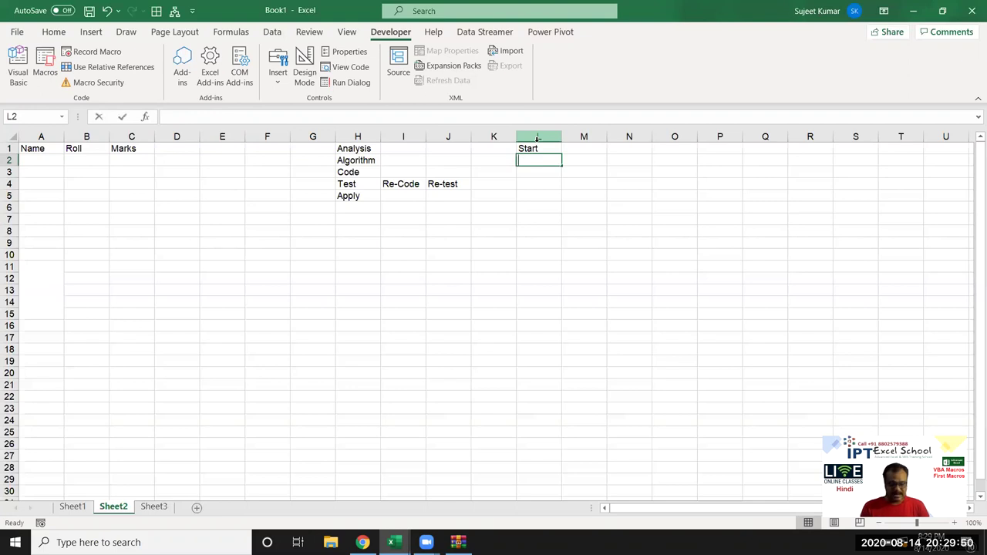
{"action": "type", "text": "elect a1"}
{"action": "key", "text": "Return"}
{"action": "type", "text": "enter name"}
{"action": "key", "text": "Return"}
Add select c1, enter roll and select c1 in L4:L6.
{"action": "type", "text": "select c1"}
{"action": "key", "text": "Return"}
{"action": "type", "text": "enter roll"}
{"action": "key", "text": "Return"}
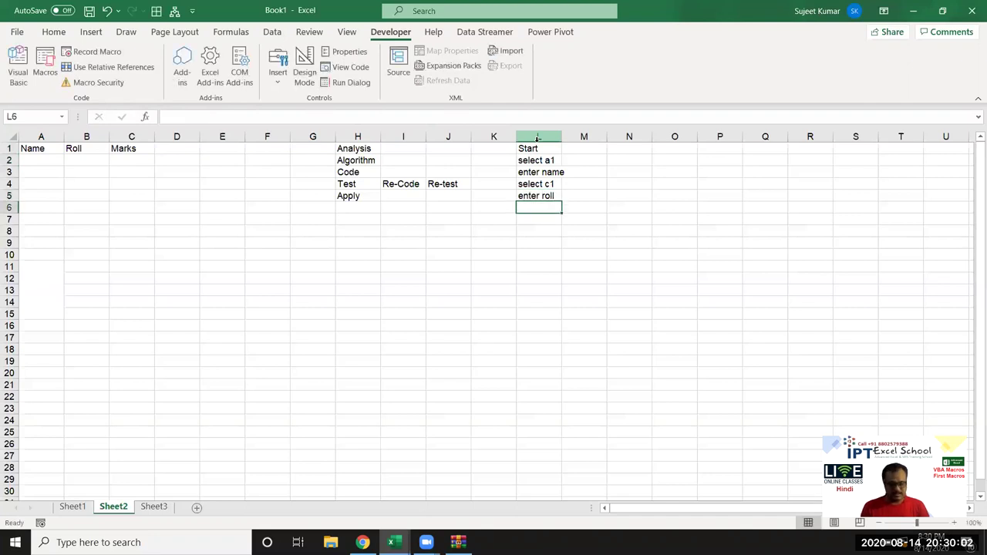
{"action": "type", "text": "select "}
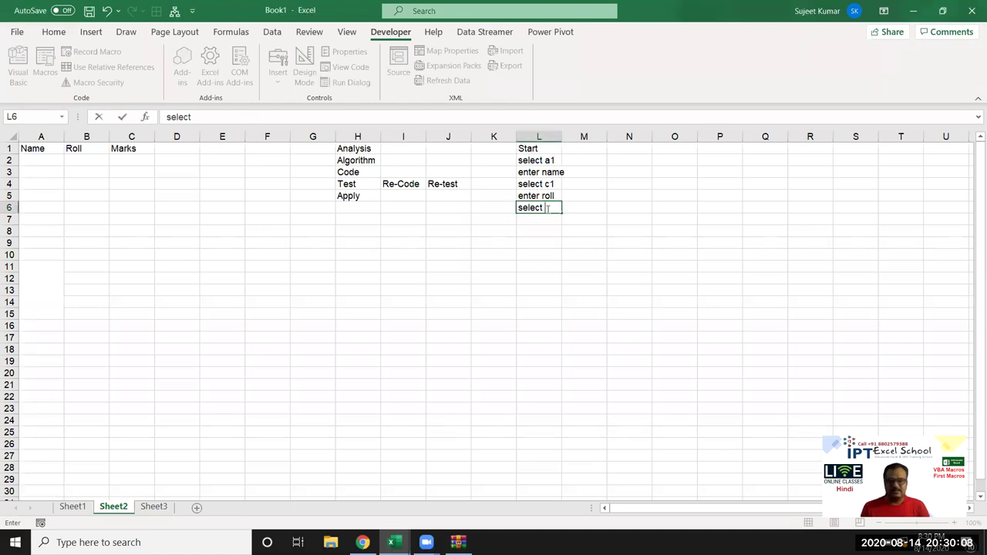
{"action": "type", "text": "d"}
{"action": "key", "text": "BackSpace"}
{"action": "type", "text": "c1"}
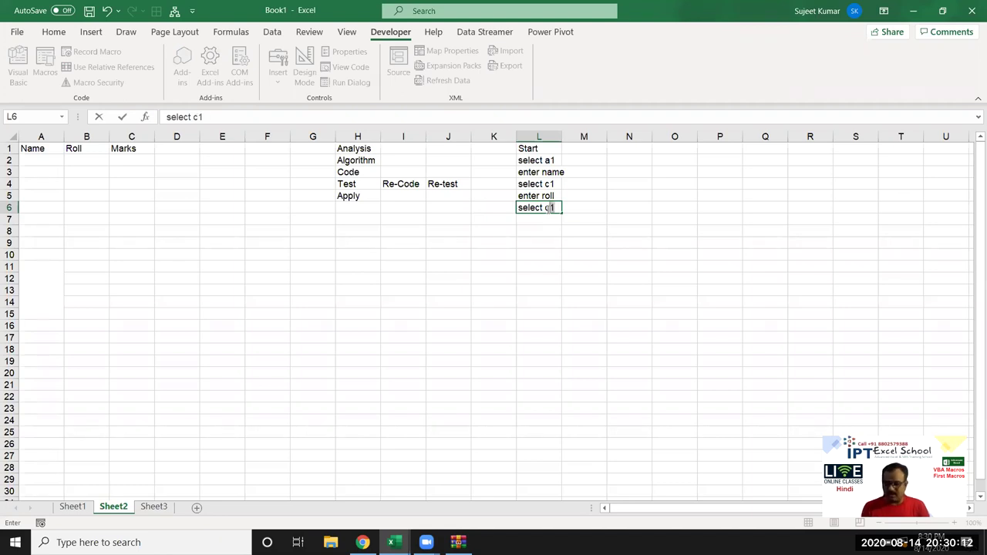
{"action": "key", "text": "Return"}
Change L4 to select b1, add enter marks and end in L7:L8, and autofit column L.
{"action": "double_click", "coordinate": [564, 185]}
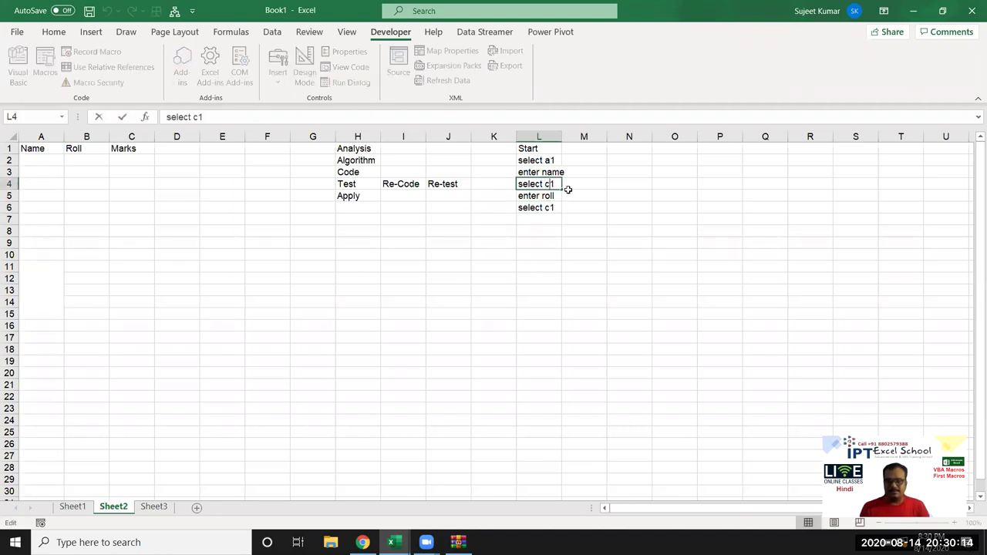
{"action": "key", "text": "Left"}
{"action": "key", "text": "BackSpace"}
{"action": "type", "text": "b"}
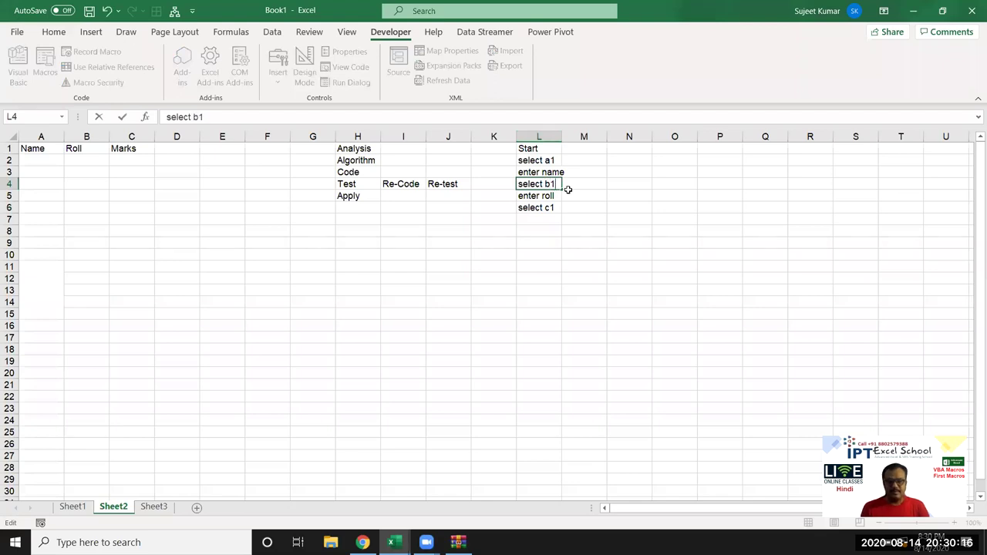
{"action": "key", "text": "Return"}
{"action": "key", "text": "Down"}
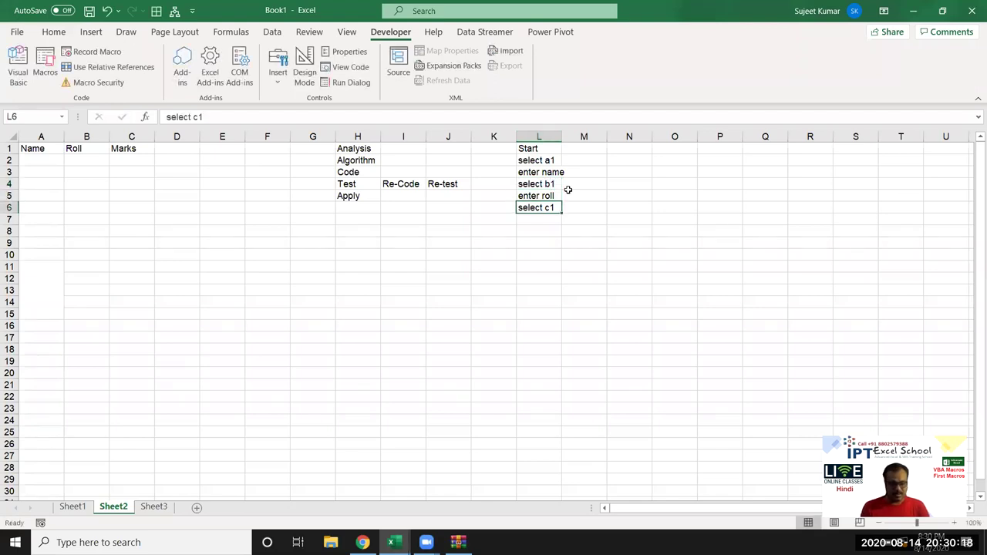
{"action": "key", "text": "Down"}
{"action": "type", "text": "enter"}
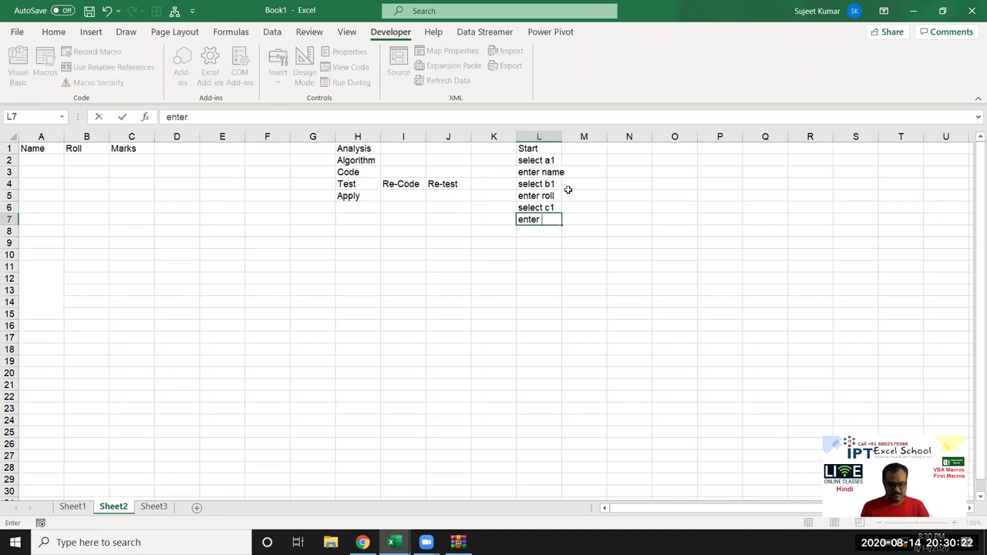
{"action": "type", "text": " marks"}
{"action": "key", "text": "Return"}
{"action": "type", "text": "end"}
{"action": "key", "text": "Return"}
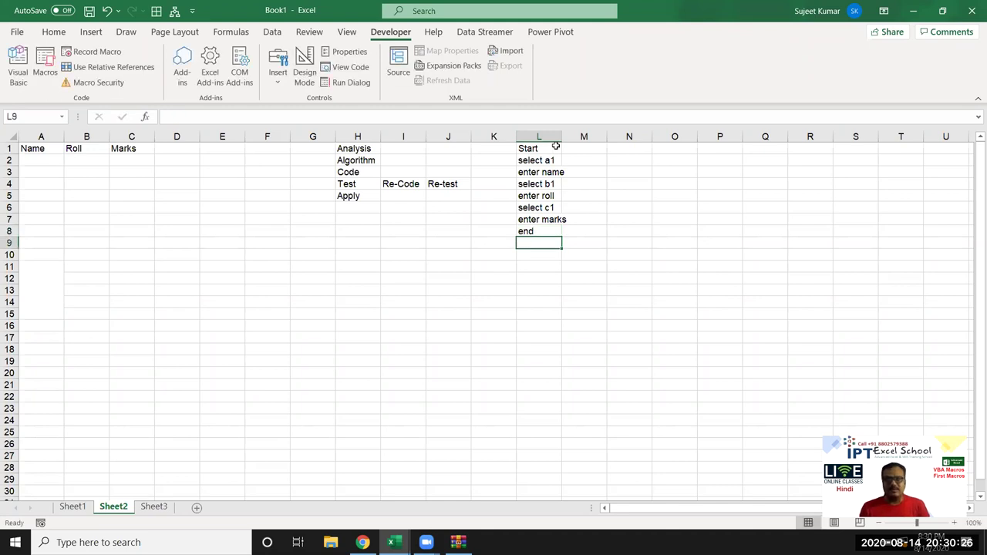
{"action": "double_click", "coordinate": [561, 137]}
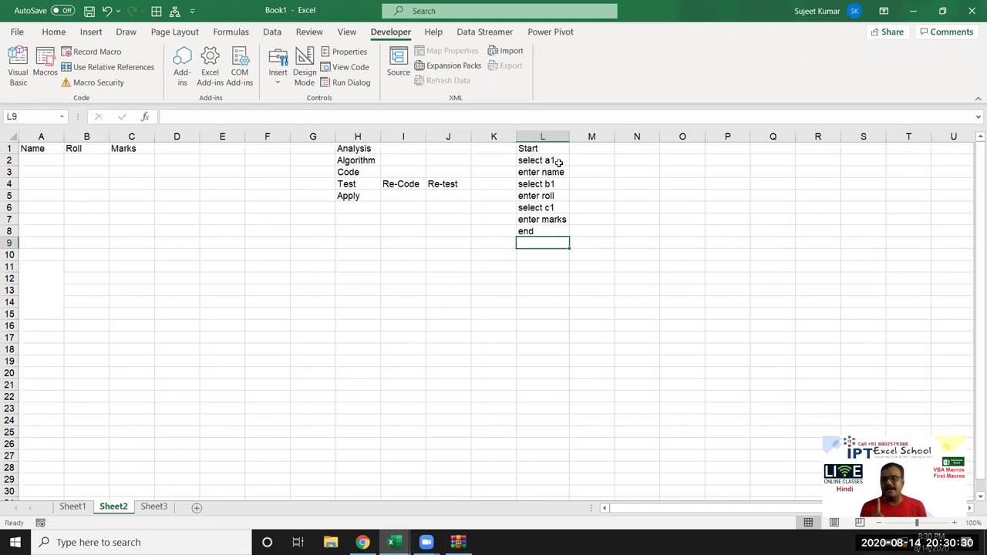
Write Range("A1").Select in raj_1 for the select a1 step.
{"action": "left_click", "coordinate": [558, 161]}
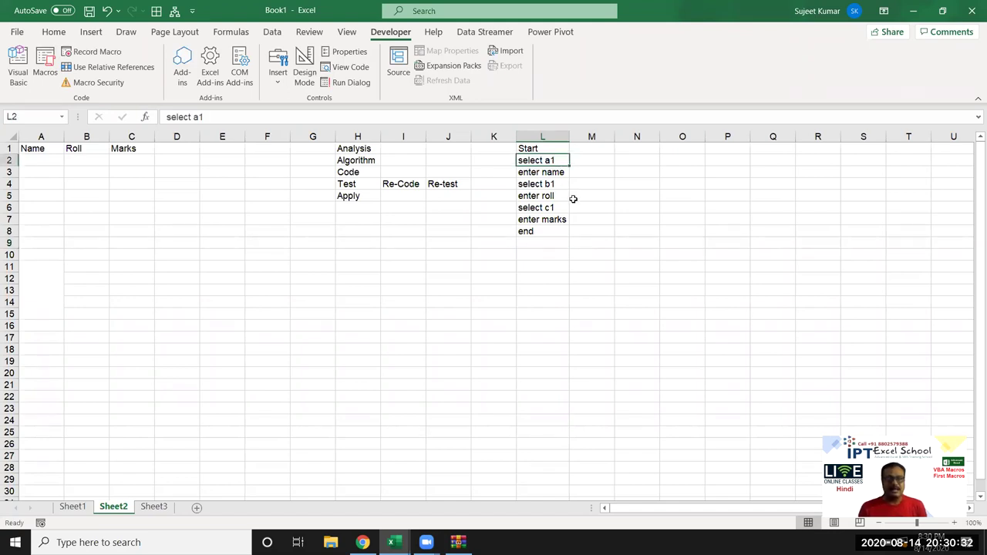
{"action": "key", "text": "alt+Tab"}
{"action": "key", "text": "alt+Tab"}
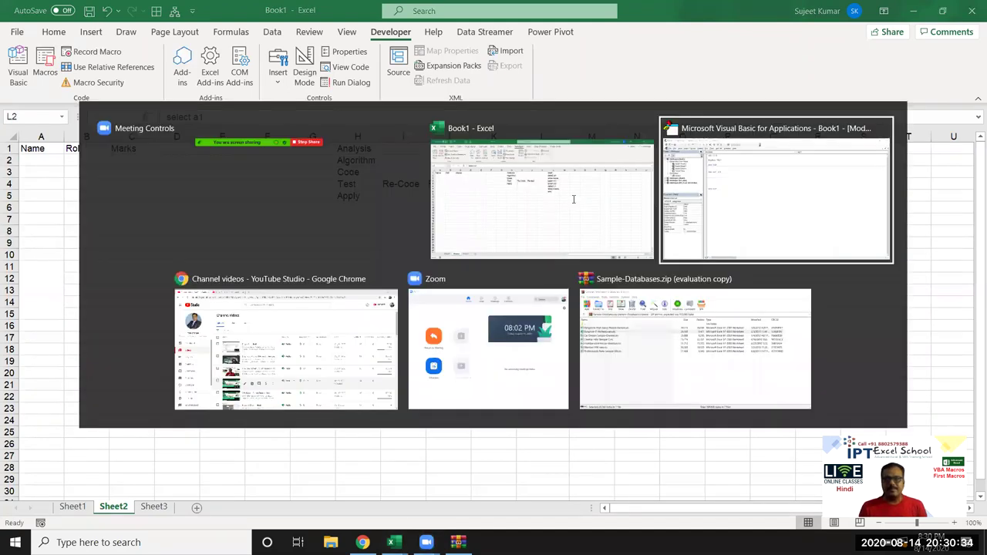
{"action": "key", "text": "Up"}
{"action": "key", "text": "Up"}
{"action": "type", "text": "range(A1)"}
{"action": "key", "text": "BackSpace"}
{"action": "key", "text": "BackSpace"}
{"action": "key", "text": "BackSpace"}
{"action": "type", "text": "\"A1\").s"}
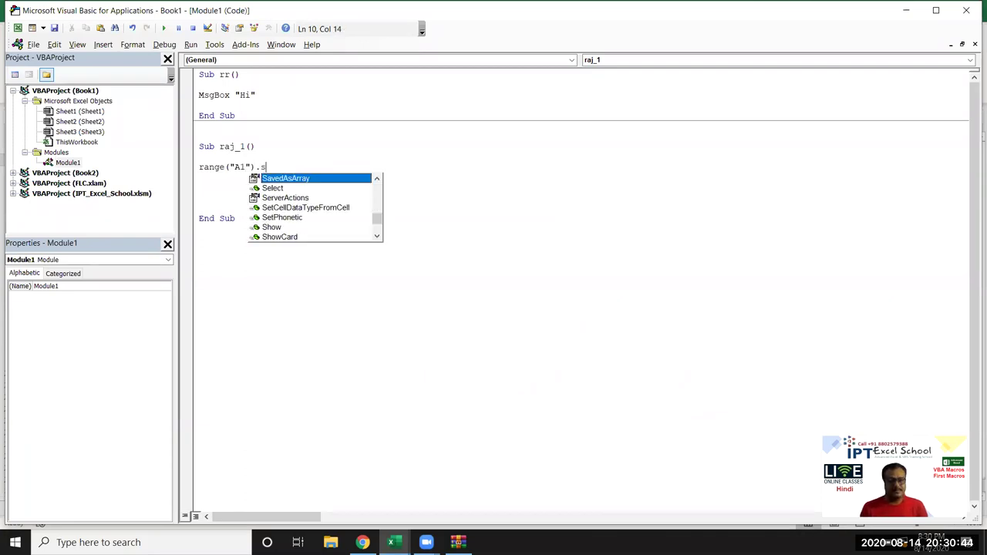
{"action": "key", "text": "Down"}
{"action": "key", "text": "Return"}
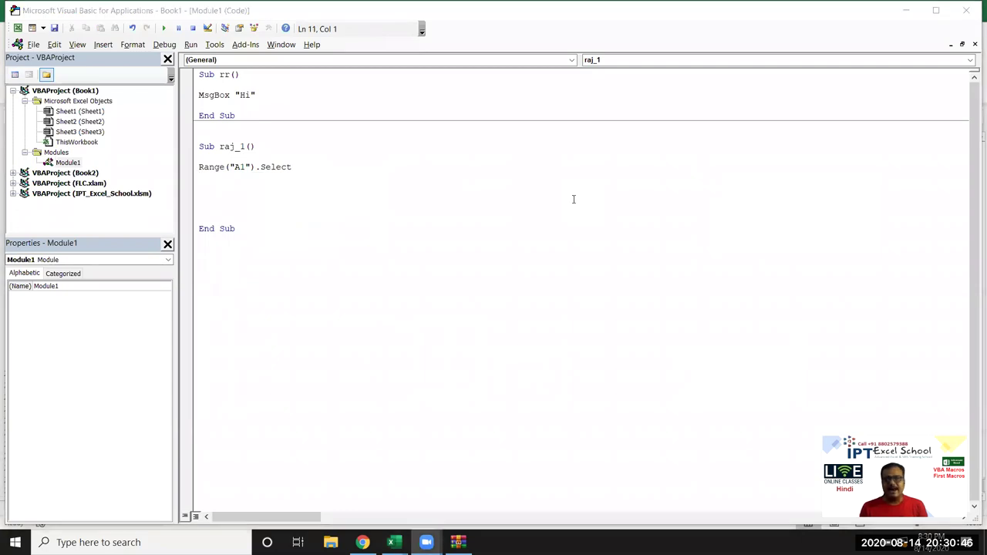
Add Selection.Value = "Name" below it for the enter name step.
{"action": "key", "text": "alt+Tab"}
{"action": "key", "text": "Down"}
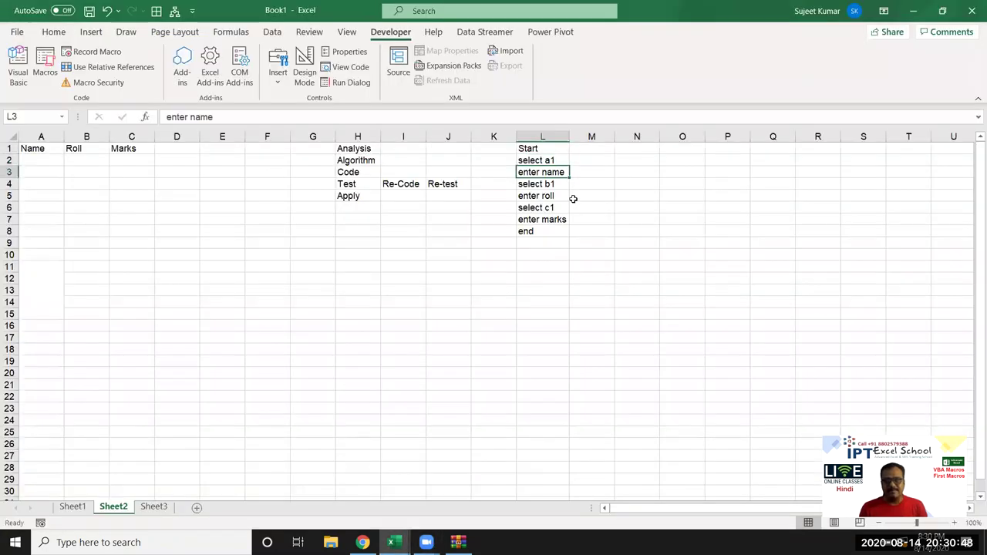
{"action": "key", "text": "alt+Tab"}
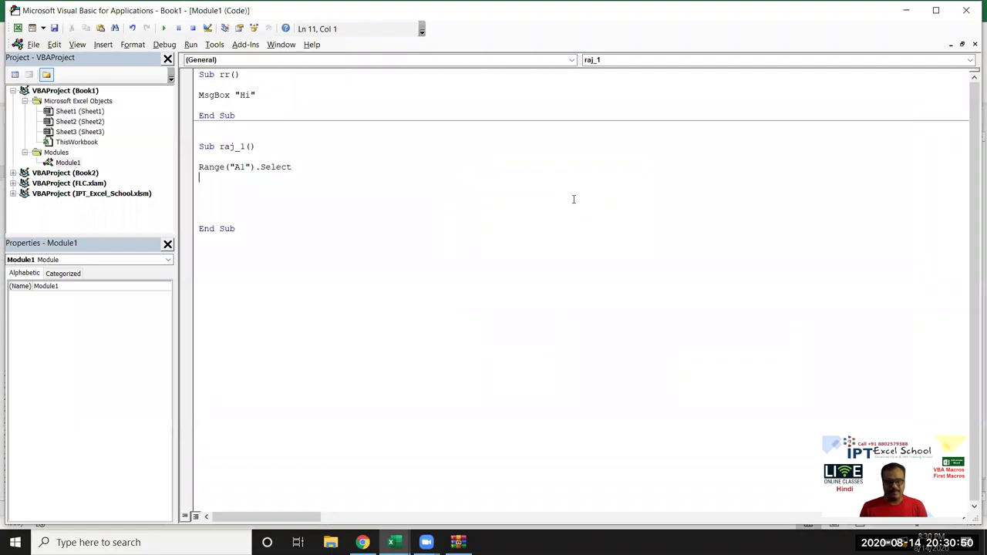
{"action": "type", "text": "selection.value "}
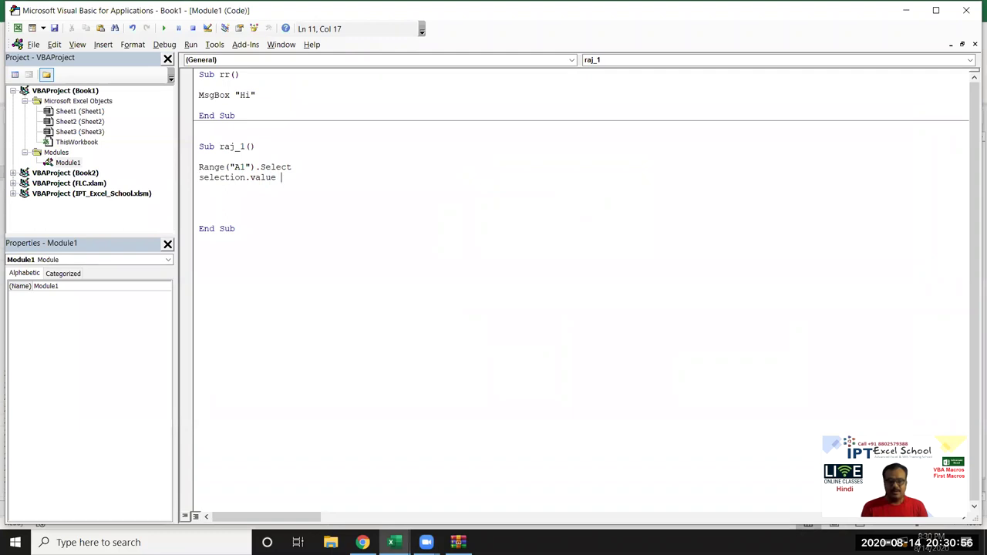
{"action": "type", "text": "=\"Name\""}
{"action": "key", "text": "Return"}
Copy the two A1 lines and paste two more copies below.
{"action": "key", "text": "Up"}
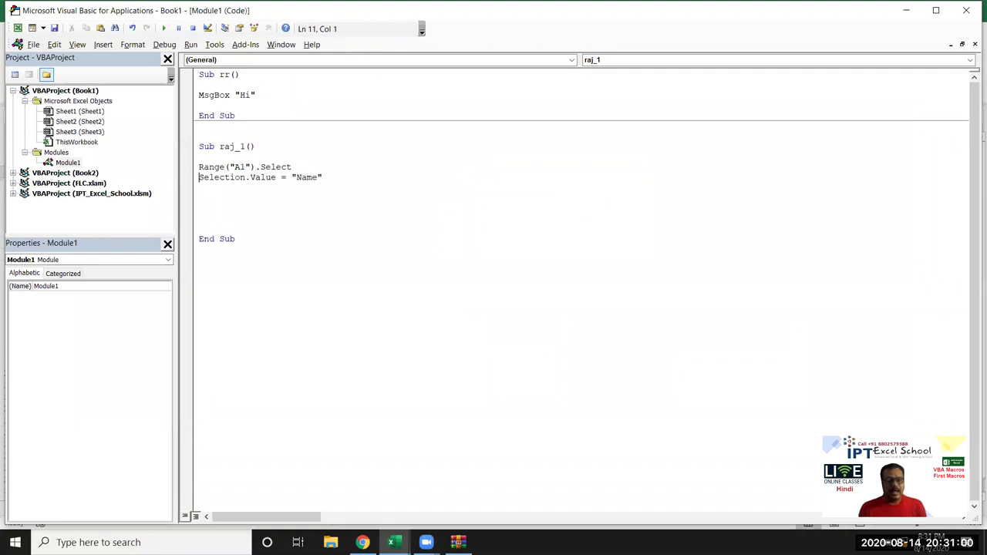
{"action": "key", "text": "Up"}
{"action": "key", "text": "shift+Down"}
{"action": "key", "text": "shift+Down"}
{"action": "key", "text": "shift+Down"}
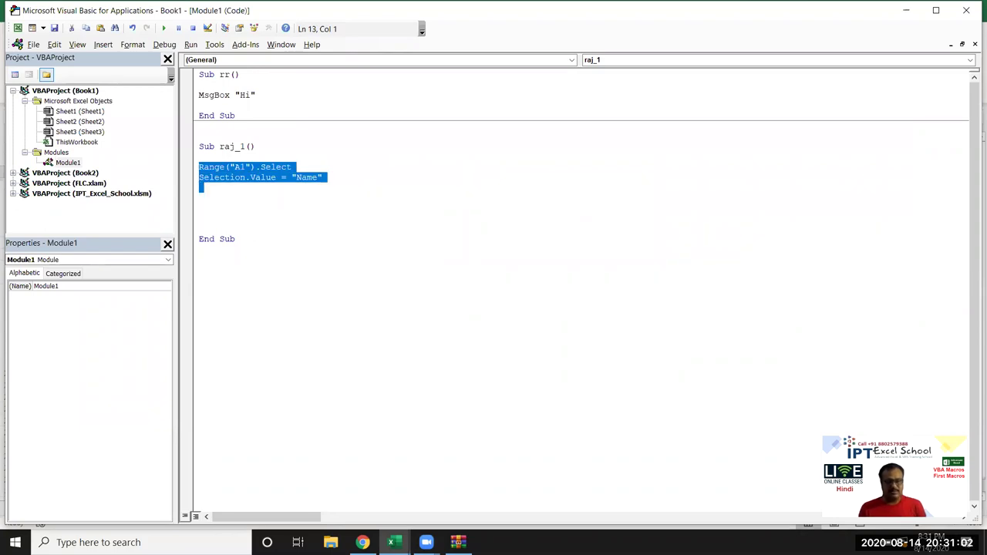
{"action": "key", "text": "ctrl+c"}
{"action": "key", "text": "Down"}
{"action": "key", "text": "ctrl+v"}
{"action": "key", "text": "Return"}
{"action": "key", "text": "ctrl+v"}
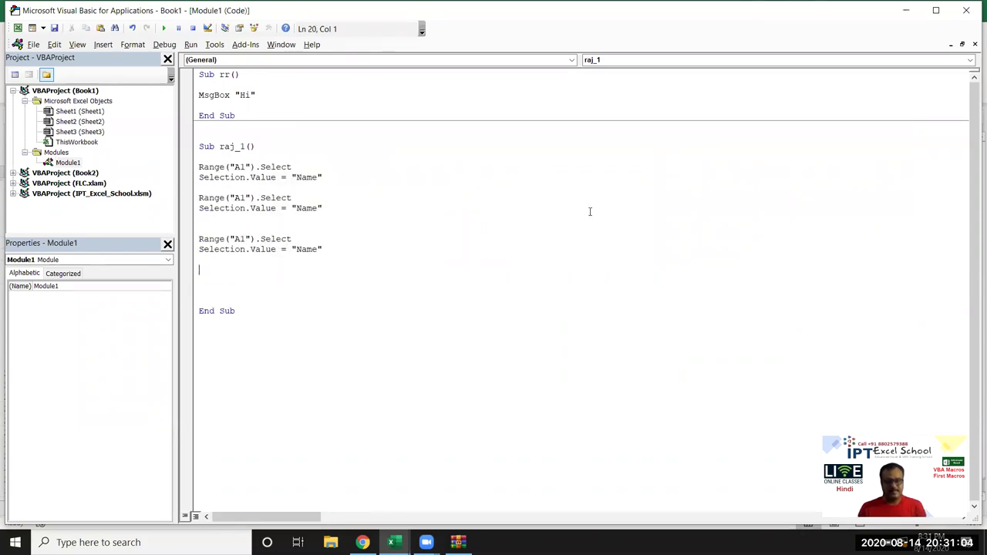
Change the copies' cell references from A1 to B1 and C1.
{"action": "left_click", "coordinate": [237, 197]}
{"action": "key", "text": "BackSpace"}
{"action": "type", "text": "B"}
{"action": "key", "text": "Down"}
{"action": "key", "text": "Down"}
{"action": "key", "text": "Down"}
{"action": "key", "text": "Down"}
{"action": "key", "text": "BackSpace"}
{"action": "type", "text": "C"}
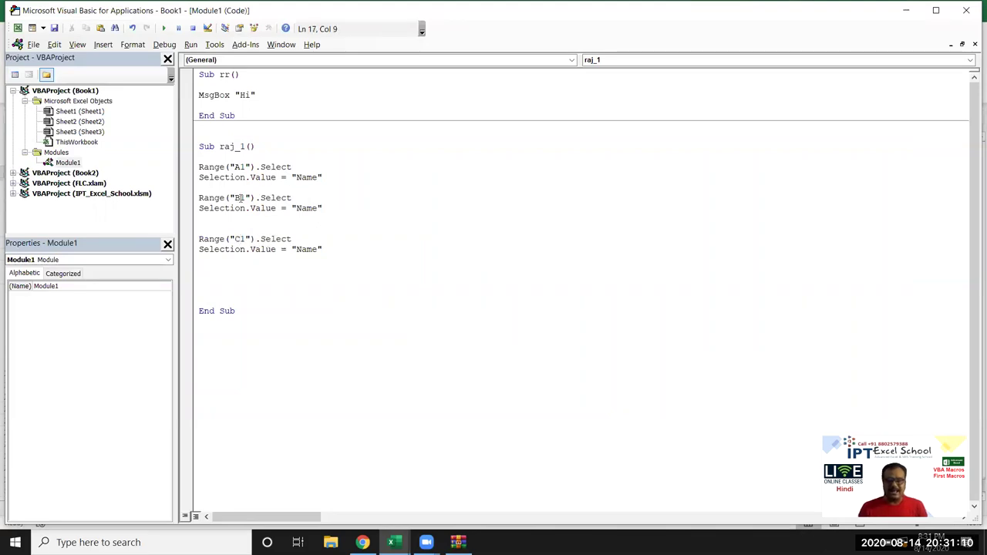
Replace Name with Roll and Marks in the copies, then return to Excel.
{"action": "double_click", "coordinate": [307, 208]}
{"action": "type", "text": "Roll"}
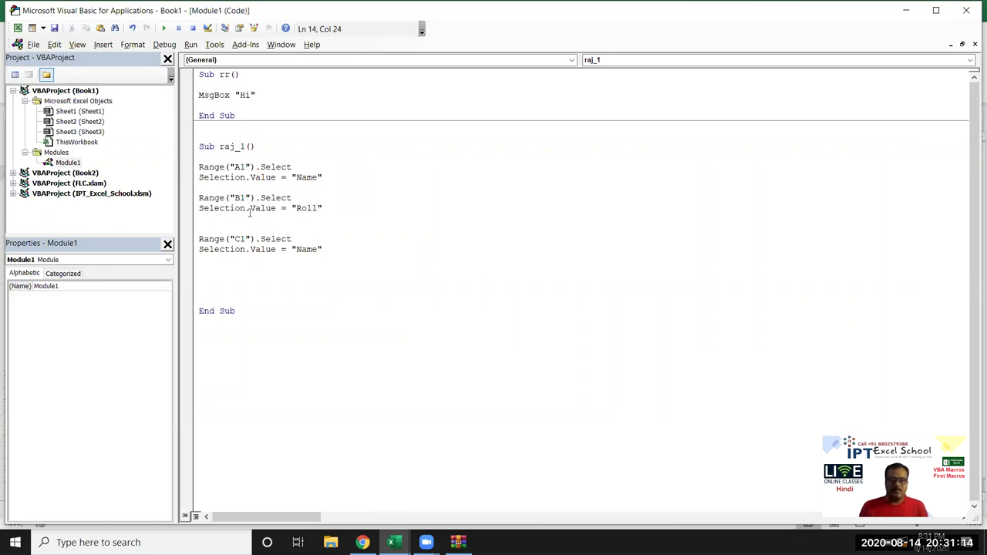
{"action": "double_click", "coordinate": [305, 250]}
{"action": "type", "text": "R"}
{"action": "key", "text": "BackSpace"}
{"action": "type", "text": "Marks"}
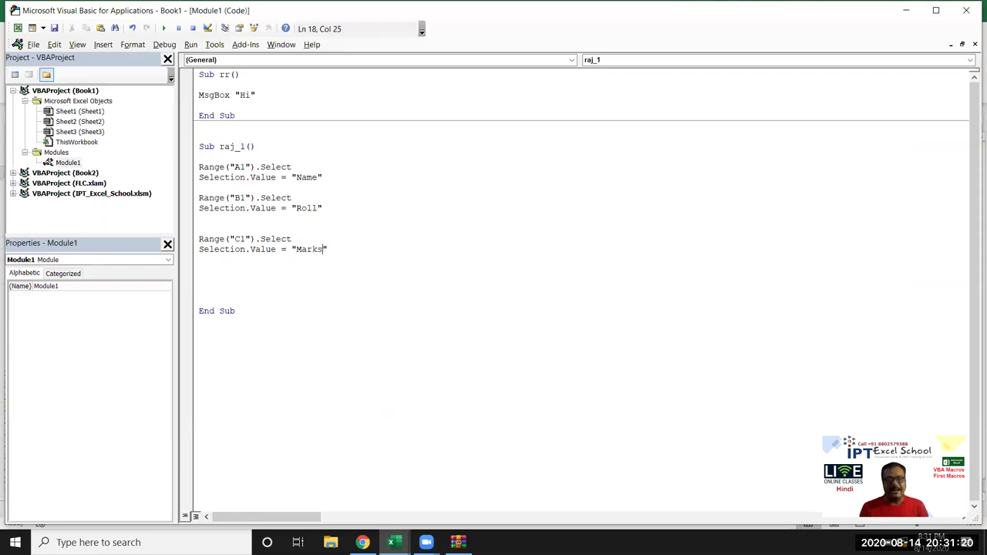
{"action": "left_click", "coordinate": [313, 291]}
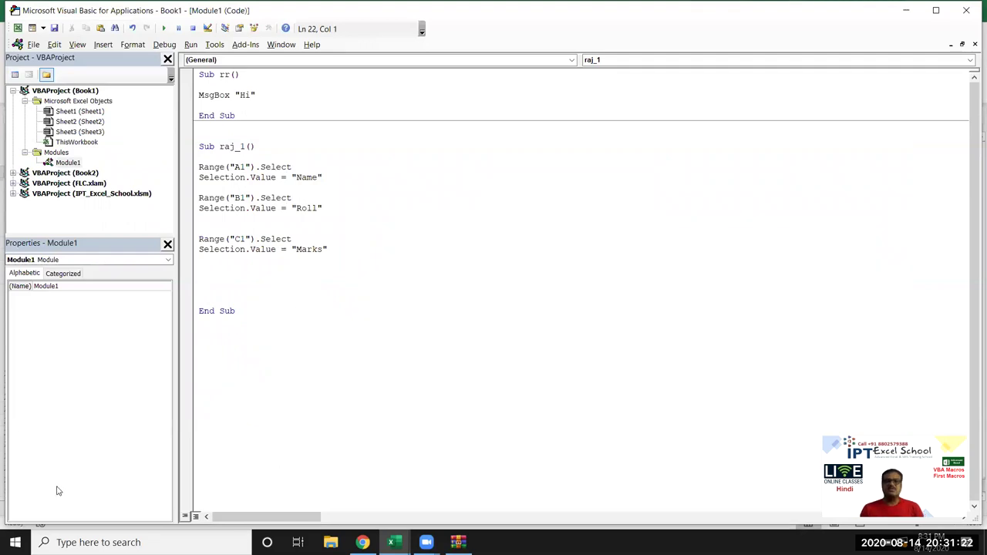
{"action": "key", "text": "alt+Tab"}
{"action": "key", "text": "alt+Tab"}
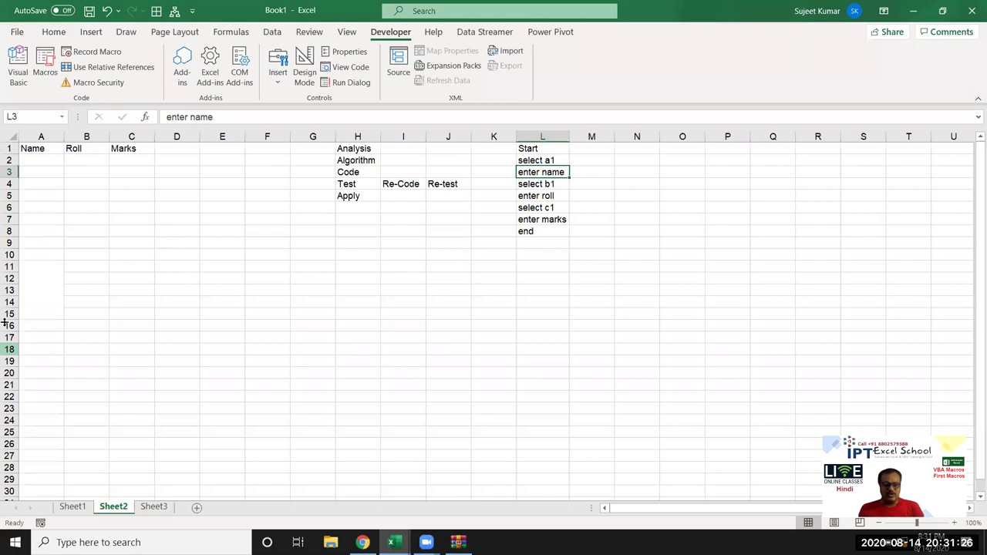
Highlight the Name and Roll headers and the L2:L7 algorithm steps, then switch windows.
{"action": "left_click_drag", "start_coordinate": [43, 149], "coordinate": [140, 148]}
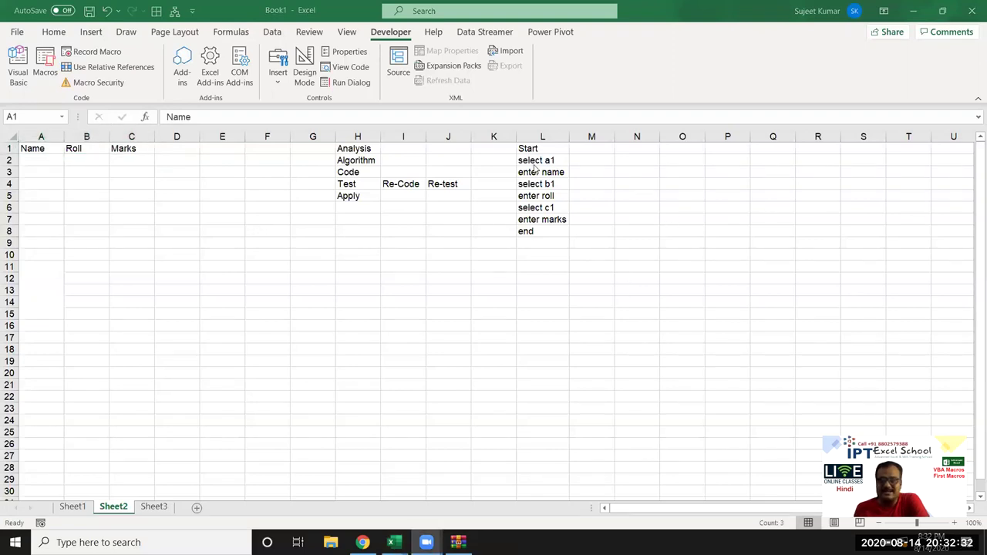
{"action": "left_click_drag", "start_coordinate": [536, 160], "coordinate": [542, 223]}
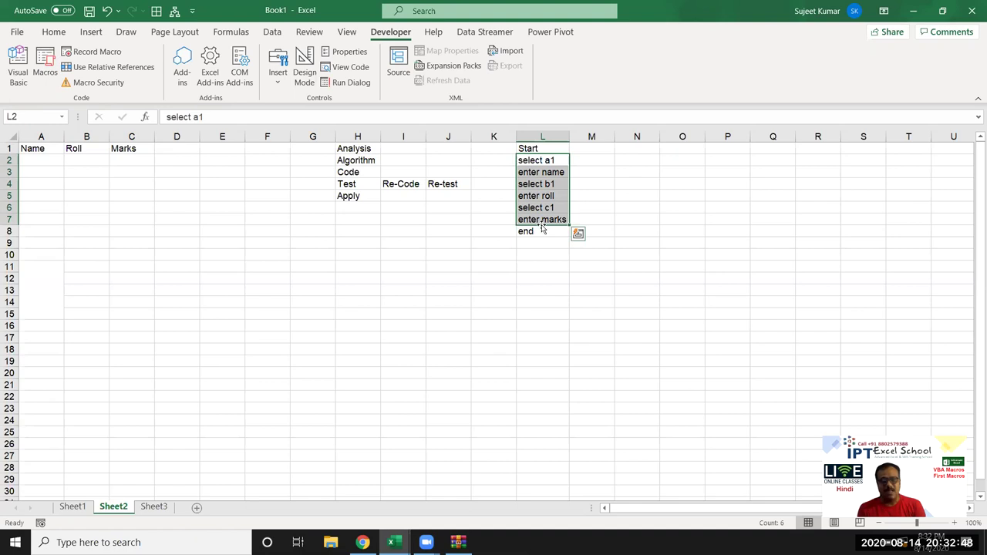
{"action": "key", "text": "alt+Tab"}
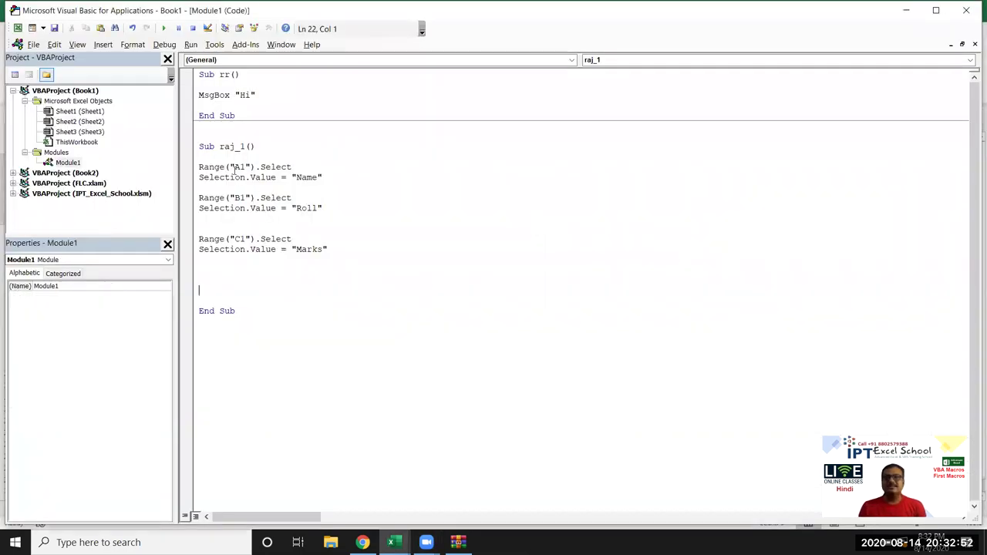
Bring the VBA editor forward and step through raj_1 from the A1 line to the Roll line.
{"action": "left_click", "coordinate": [234, 167]}
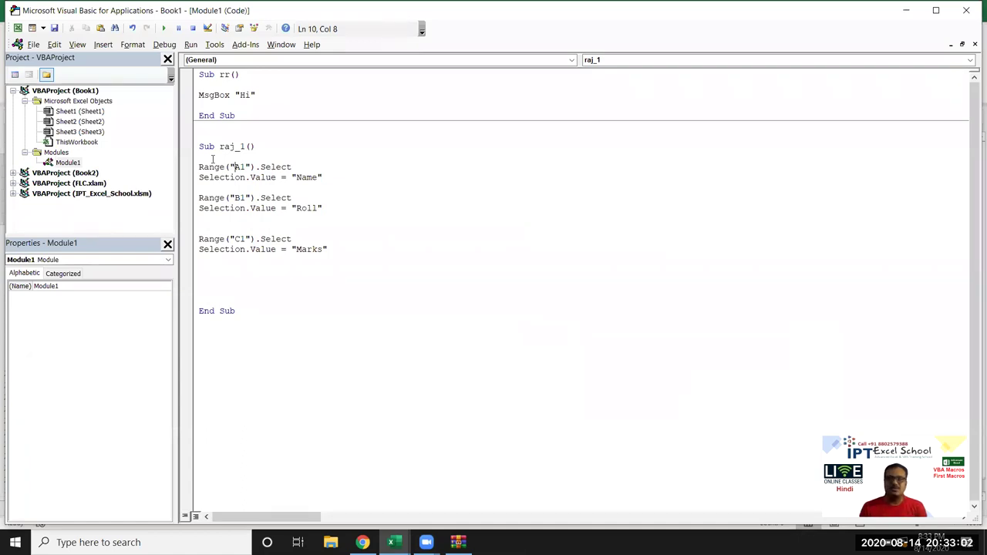
{"action": "left_click", "coordinate": [202, 166]}
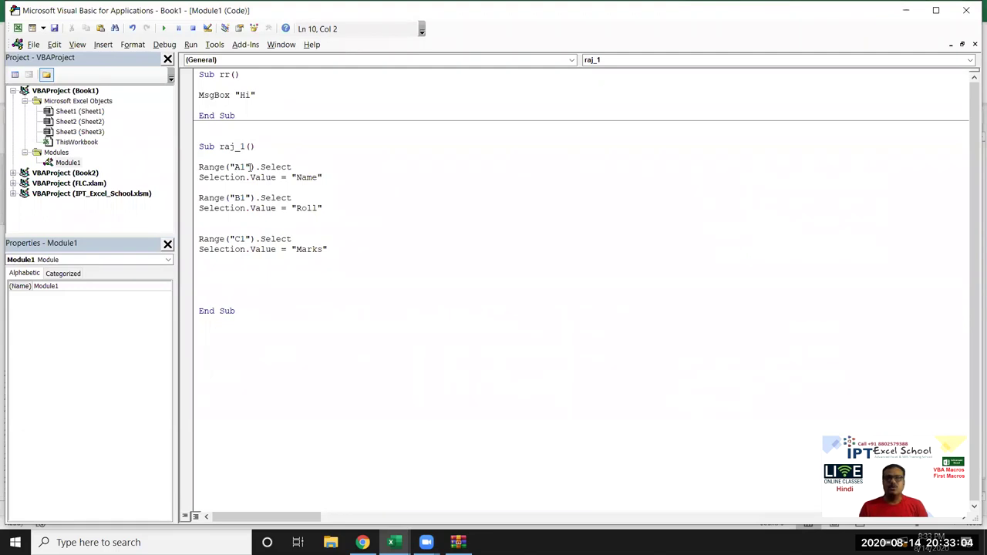
{"action": "key", "text": "shift+Down"}
{"action": "key", "text": "Down"}
{"action": "key", "text": "shift+Down"}
{"action": "key", "text": "Down"}
{"action": "key", "text": "shift+Down"}
{"action": "key", "text": "Down"}
{"action": "key", "text": "shift+Down"}
{"action": "key", "text": "Down"}
{"action": "key", "text": "Down"}
{"action": "key", "text": "Down"}
{"action": "key", "text": "shift+Down"}
{"action": "key", "text": "Up"}
{"action": "key", "text": "Down"}
{"action": "key", "text": "shift+Down"}
{"action": "key", "text": "Up"}
{"action": "key", "text": "Up"}
{"action": "key", "text": "Up"}
{"action": "key", "text": "Up"}
{"action": "key", "text": "shift+Down"}
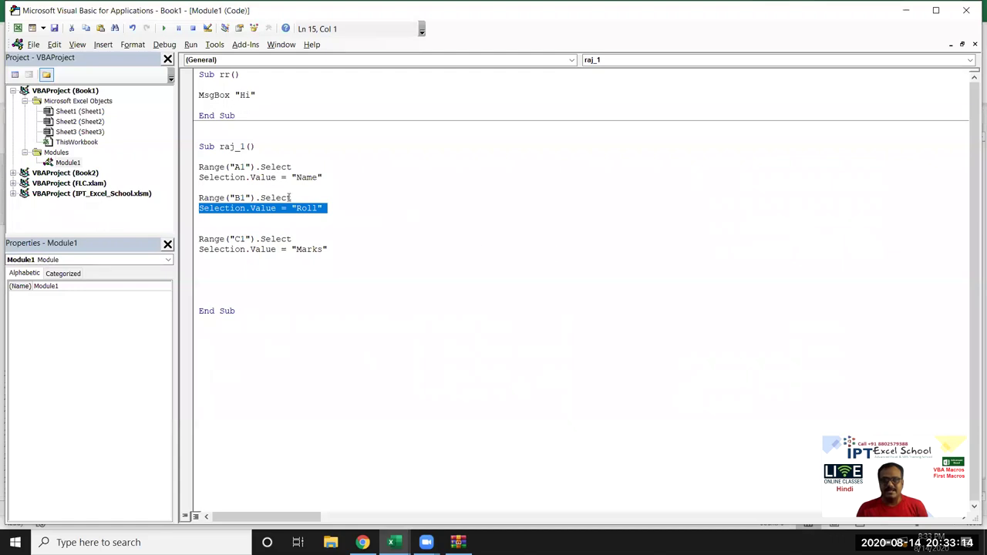
Highlight the A1/B1 select lines, Selection.Value on the Roll line, and the C1/Marks lines.
{"action": "left_click_drag", "start_coordinate": [290, 197], "coordinate": [191, 171]}
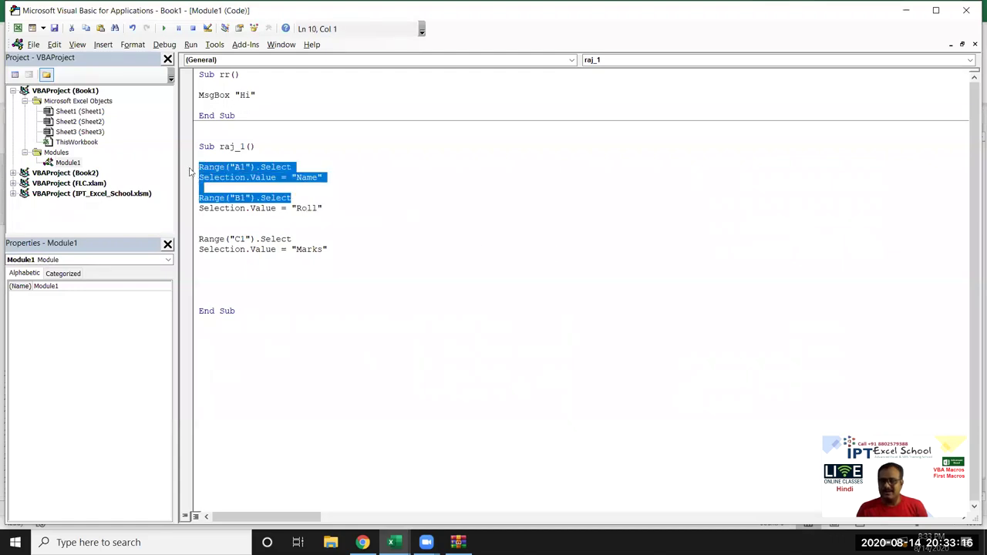
{"action": "left_click_drag", "start_coordinate": [203, 208], "coordinate": [276, 208]}
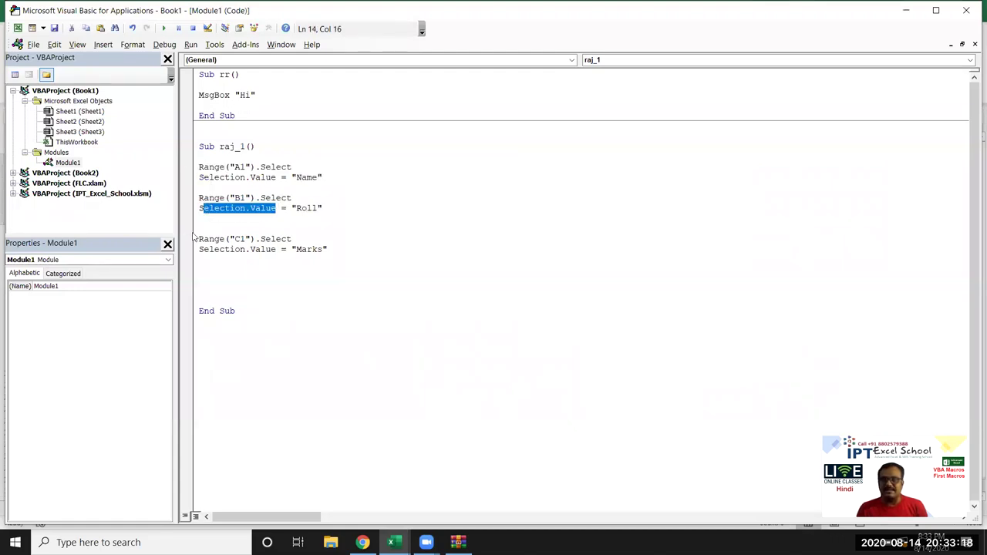
{"action": "left_click_drag", "start_coordinate": [194, 228], "coordinate": [217, 258]}
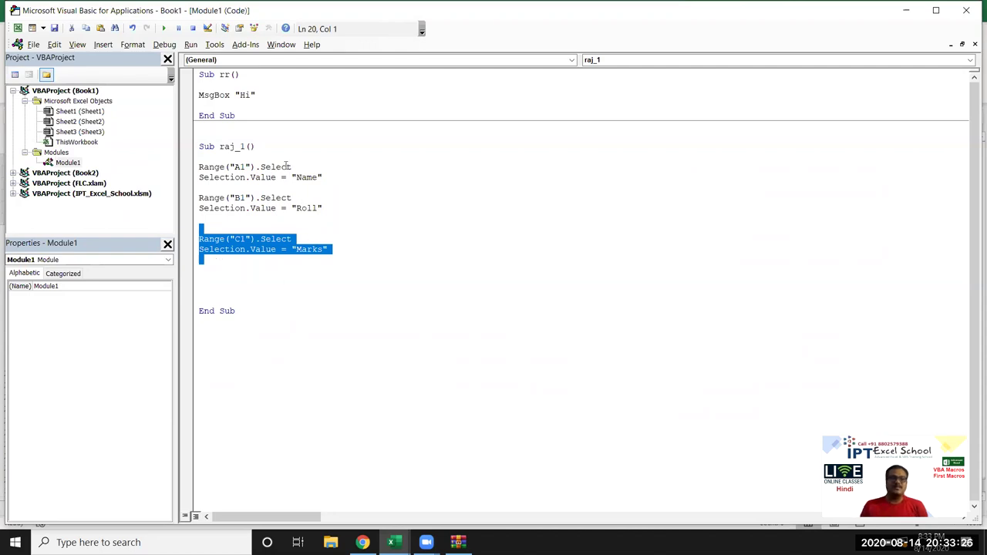
{"action": "left_click", "coordinate": [218, 177]}
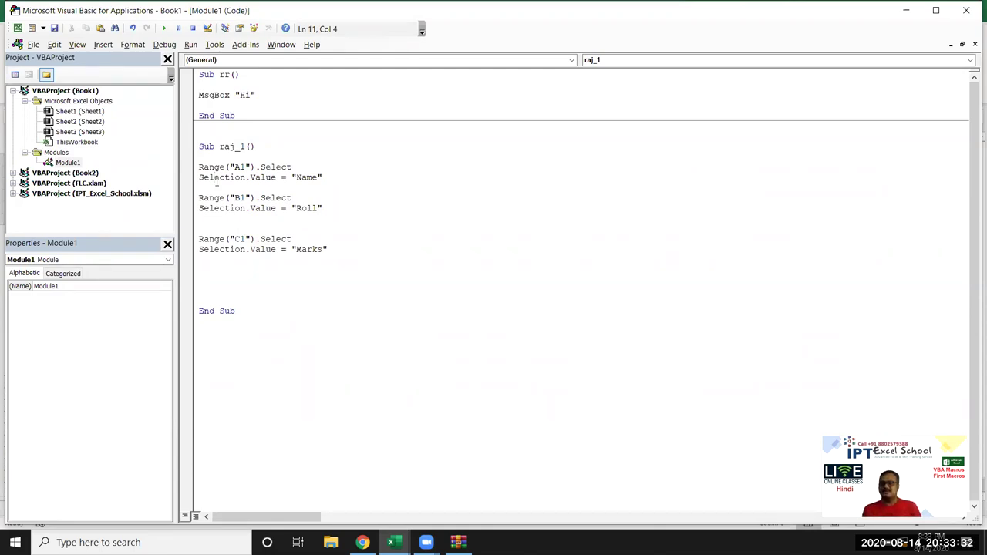
Declare a new empty macro with sub rr_1() below raj_1.
{"action": "left_click", "coordinate": [250, 337]}
{"action": "key", "text": "Return"}
{"action": "type", "text": "sub rr"}
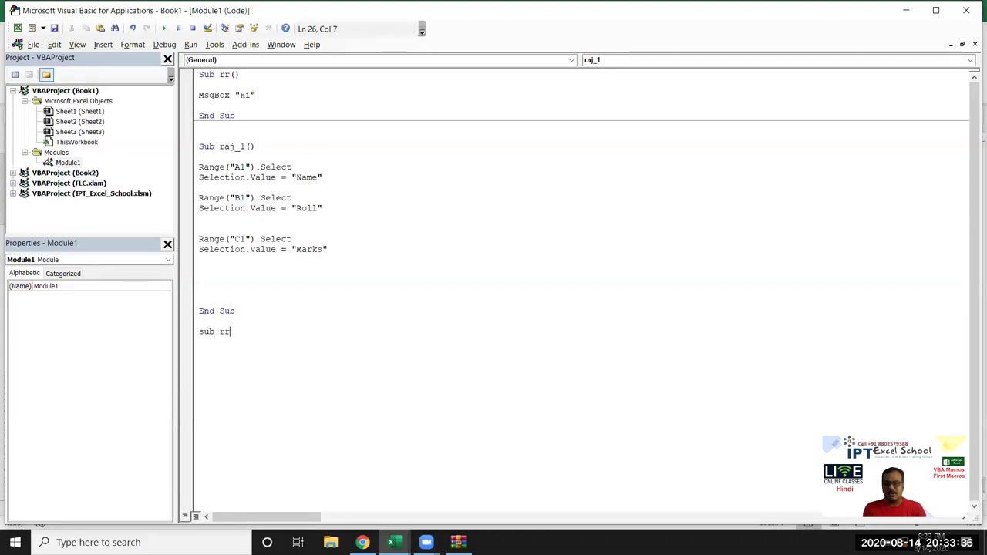
{"action": "type", "text": "_1"}
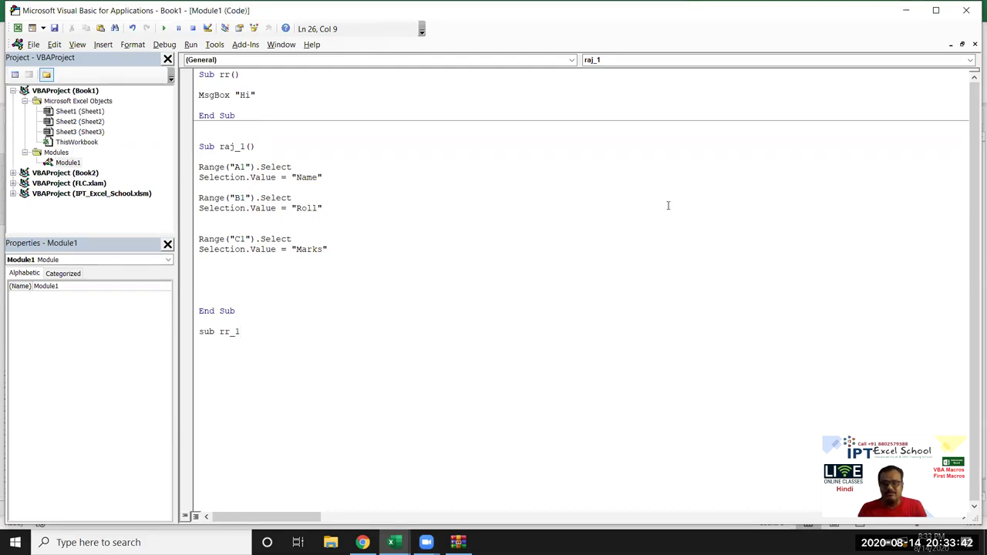
{"action": "type", "text": "()"}
{"action": "key", "text": "Return"}
{"action": "key", "text": "Return"}
{"action": "key", "text": "Return"}
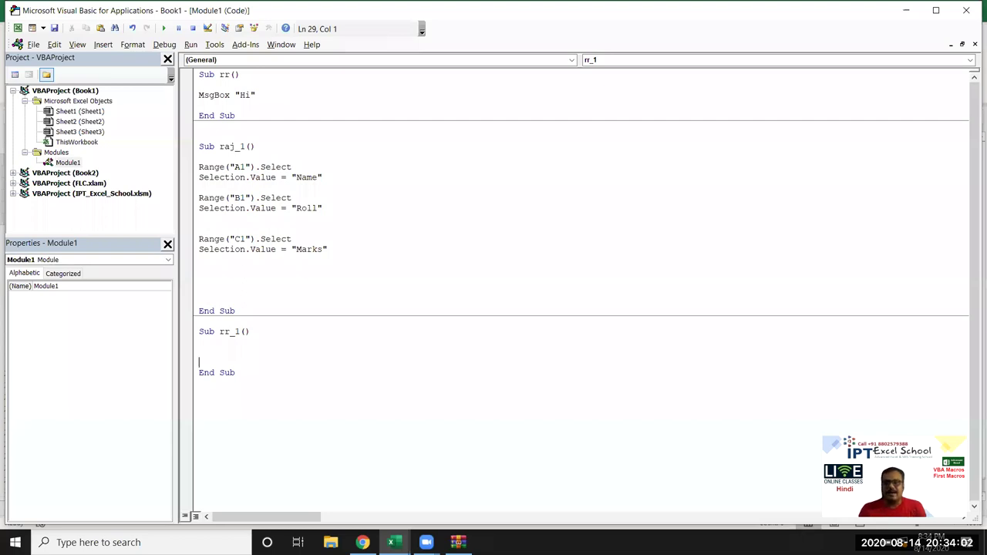
Point out Range, A1, Select, Selection, Value and "Name" in the raj_1 code.
{"action": "left_click_drag", "start_coordinate": [323, 177], "coordinate": [170, 178]}
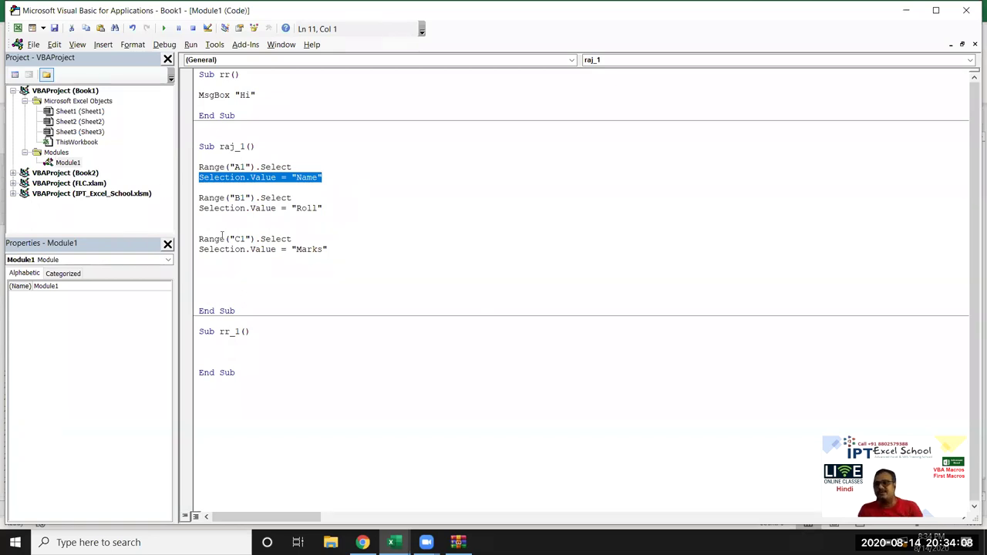
{"action": "left_click", "coordinate": [261, 255]}
{"action": "double_click", "coordinate": [218, 167]}
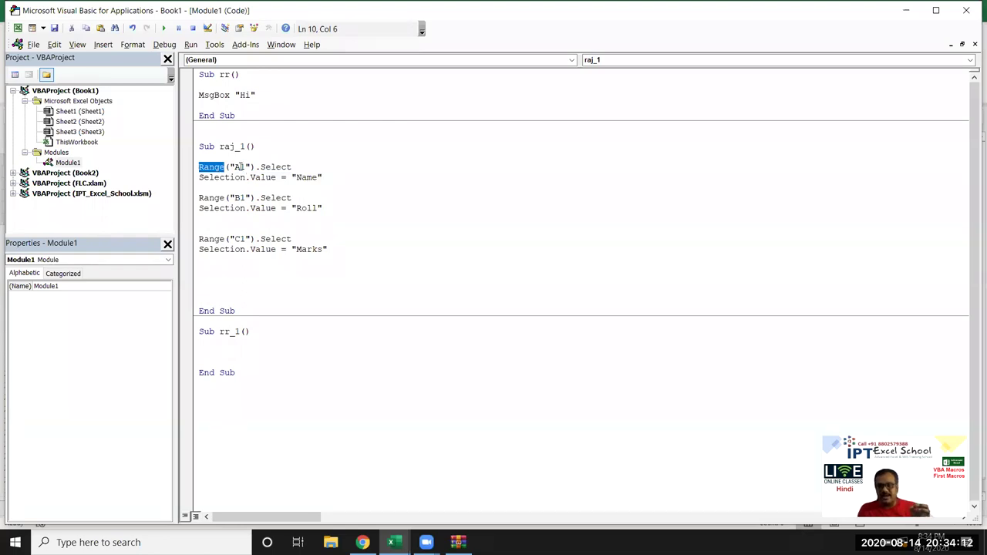
{"action": "double_click", "coordinate": [239, 167]}
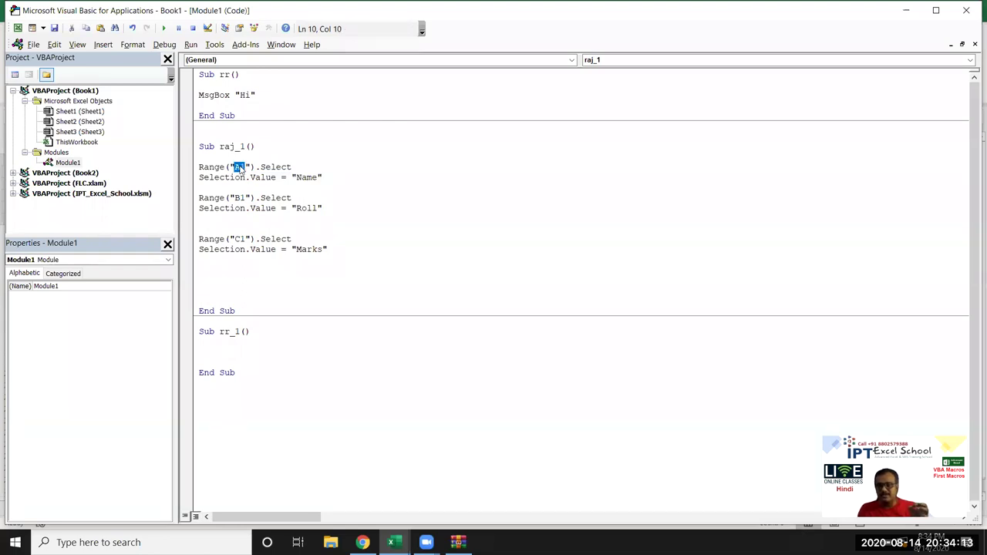
{"action": "double_click", "coordinate": [285, 168]}
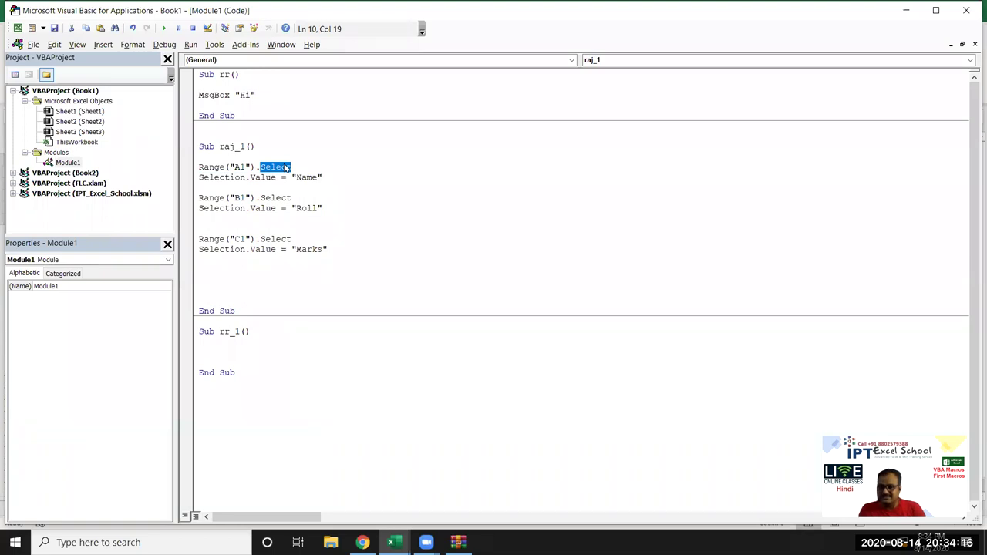
{"action": "double_click", "coordinate": [203, 179]}
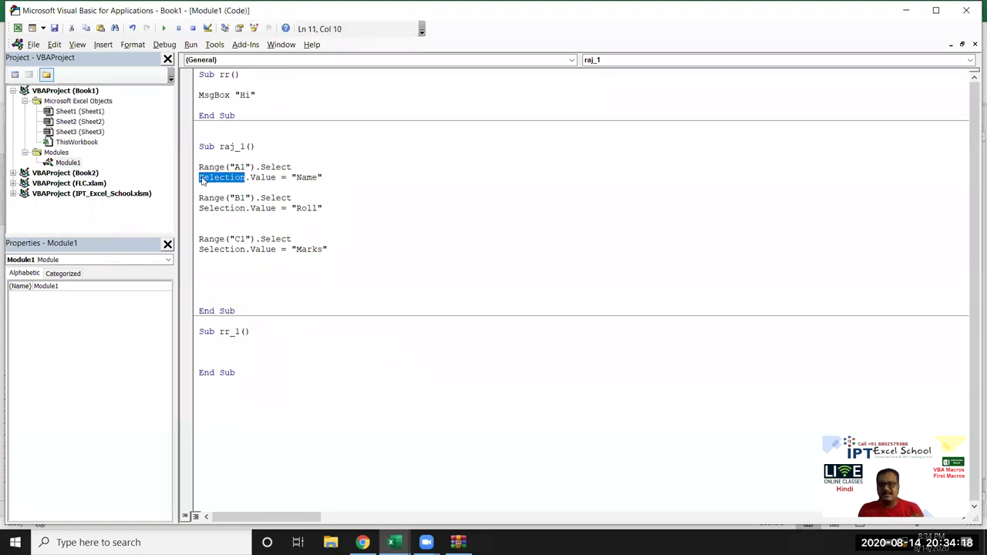
{"action": "double_click", "coordinate": [263, 177]}
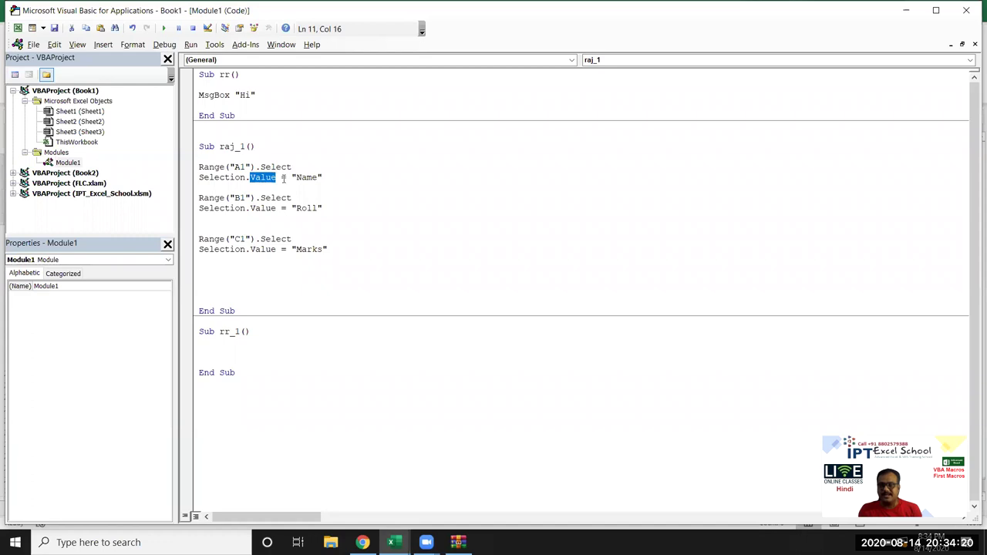
{"action": "left_click_drag", "start_coordinate": [292, 177], "coordinate": [339, 181]}
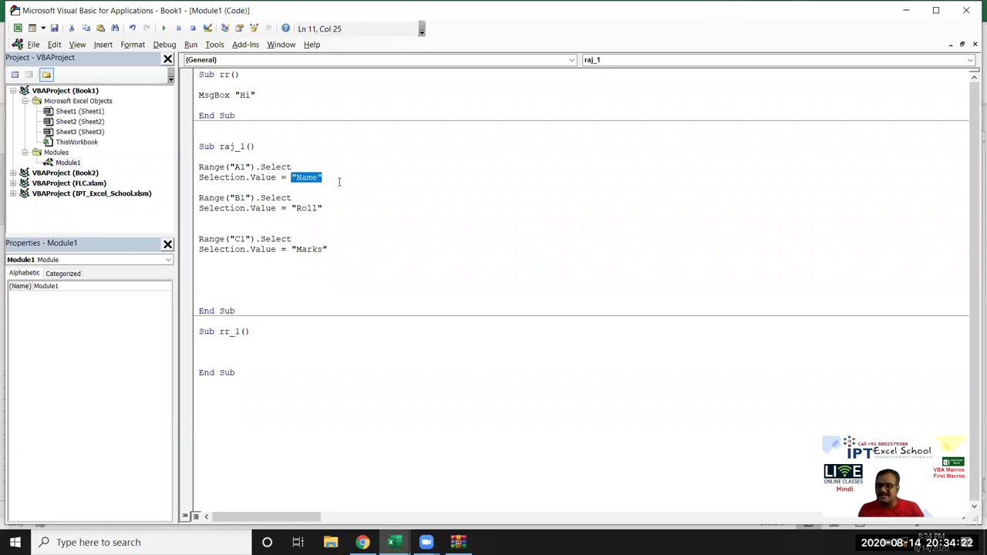
Type Application and Workbooks as the first hierarchy lines inside rr_1.
{"action": "left_click", "coordinate": [224, 351]}
{"action": "key", "text": "Return"}
{"action": "left_click", "coordinate": [199, 351]}
{"action": "type", "text": "application"}
{"action": "key", "text": "Return"}
{"action": "key", "text": "BackSpace"}
{"action": "key", "text": "Return"}
{"action": "type", "text": "workbooks"}
{"action": "key", "text": "Return"}
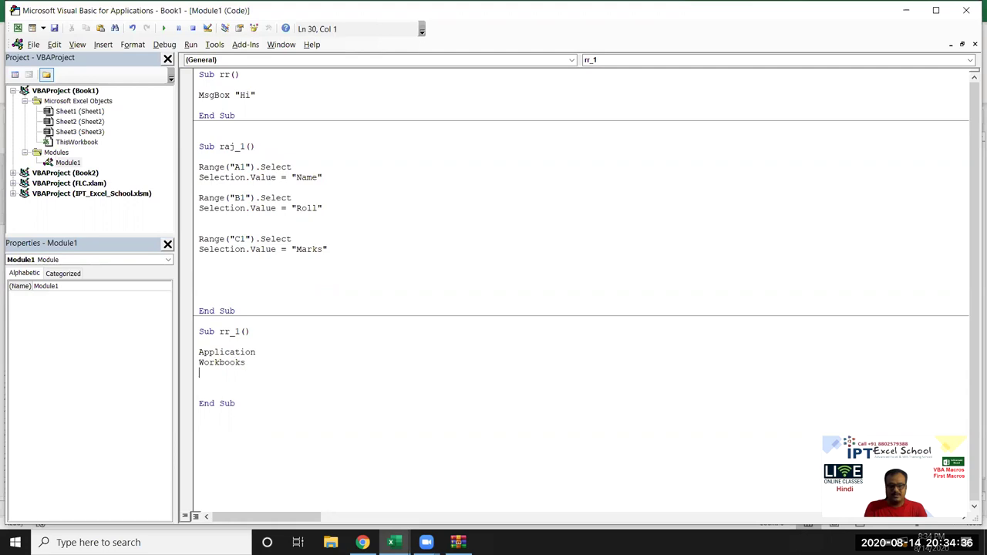
Add a Range line, then insert a Sheets line above it.
{"action": "type", "text": "rage"}
{"action": "key", "text": "BackSpace"}
{"action": "key", "text": "BackSpace"}
{"action": "type", "text": "nge"}
{"action": "key", "text": "Return"}
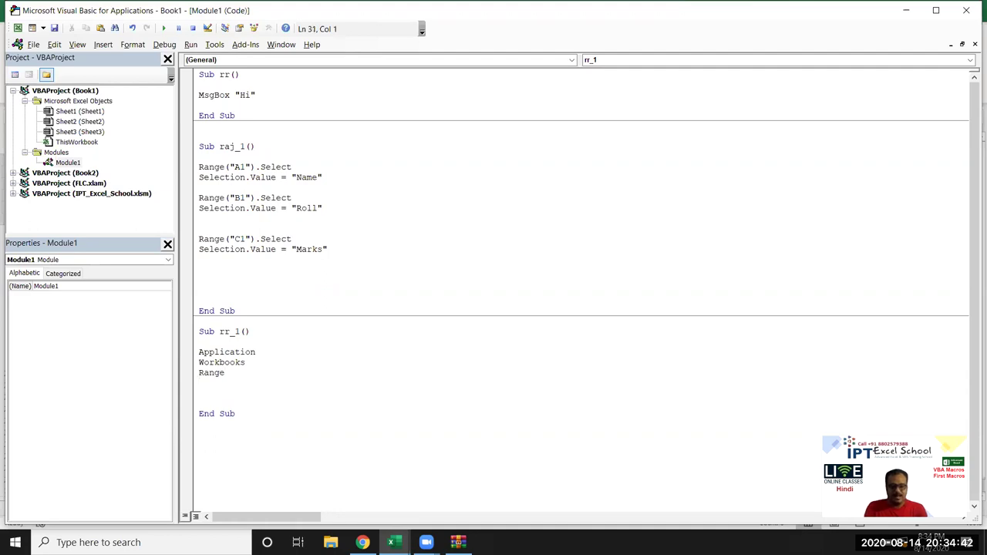
{"action": "key", "text": "Up"}
{"action": "key", "text": "Return"}
{"action": "key", "text": "Up"}
{"action": "type", "text": "sheets"}
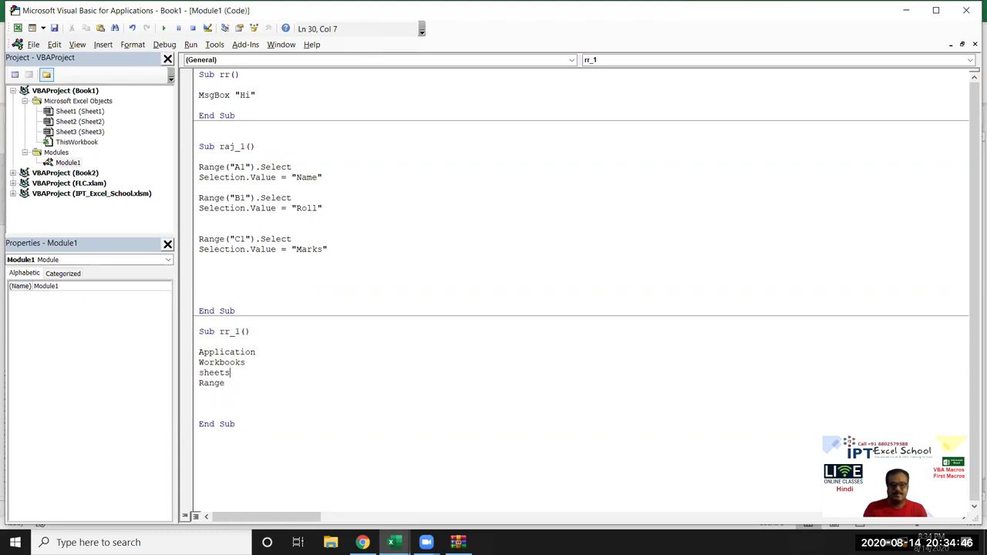
{"action": "left_click", "coordinate": [247, 417]}
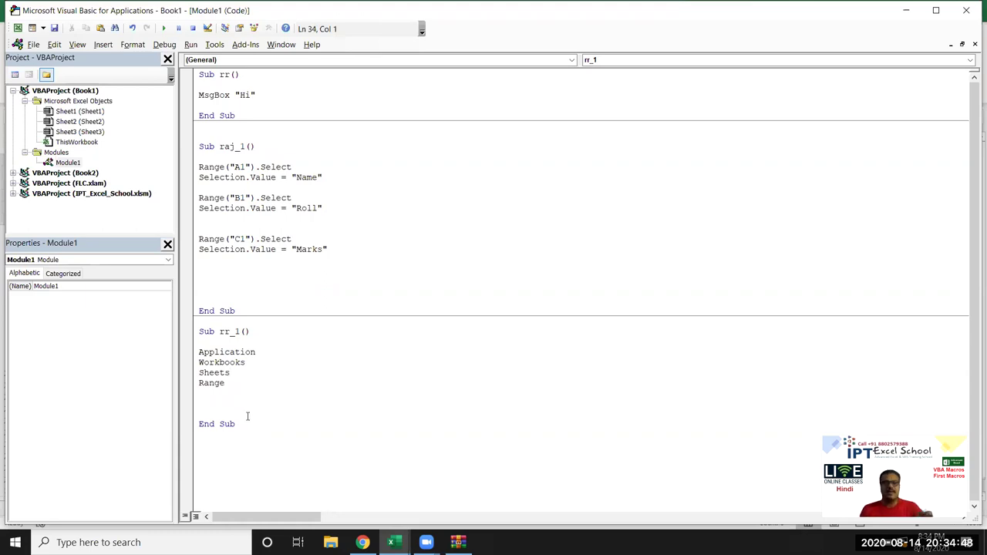
Append ', activework' to Workbooks, ', ActiveSheet' to Sheets, and ', Cells, ActiveCell, Selection' to Range.
{"action": "left_click", "coordinate": [217, 249]}
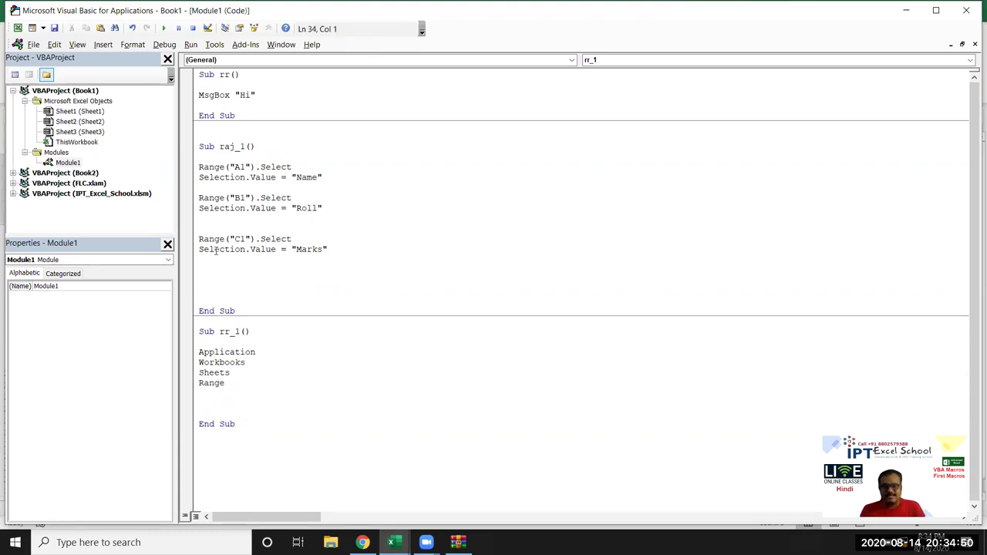
{"action": "left_click", "coordinate": [250, 363]}
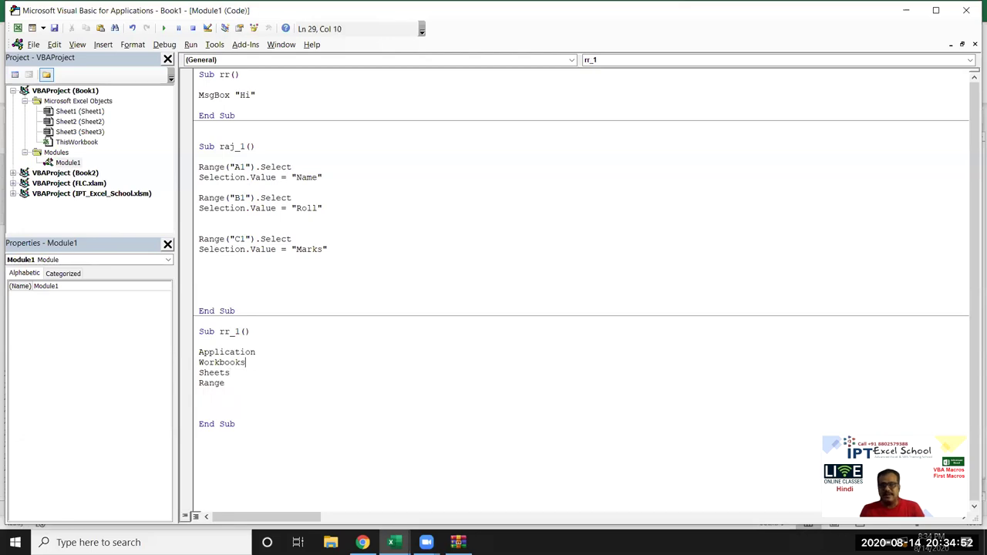
{"action": "type", "text": ", active"}
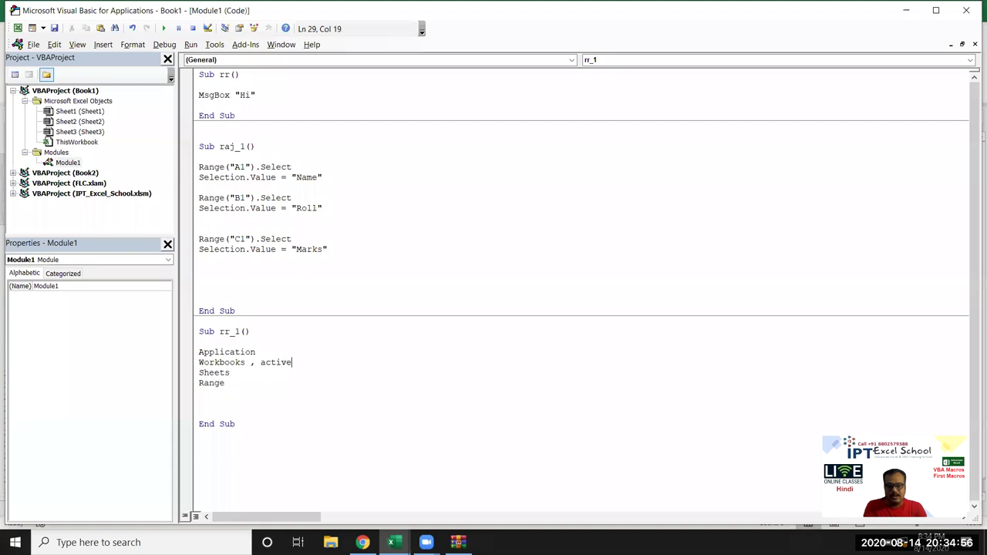
{"action": "type", "text": "work"}
{"action": "left_click", "coordinate": [230, 373]}
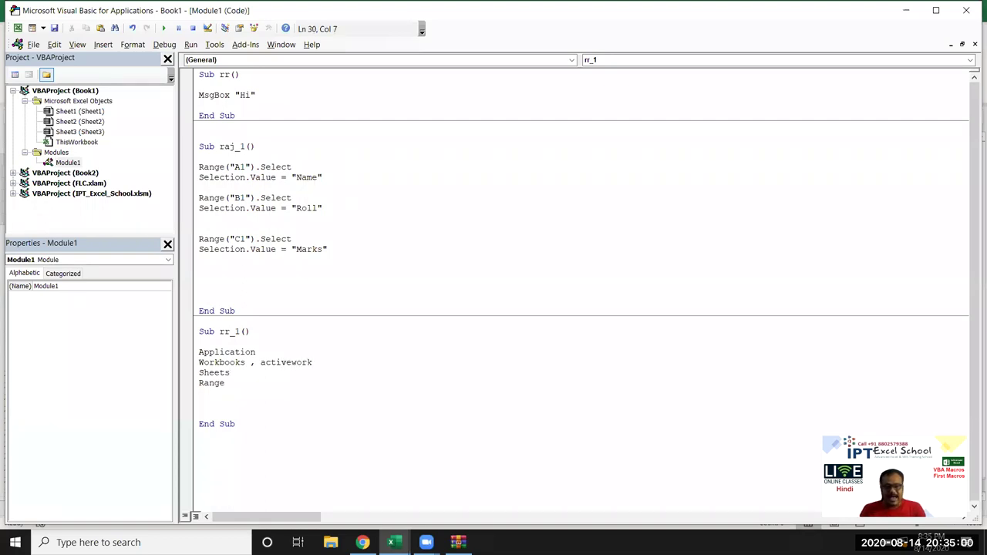
{"action": "type", "text": ", activesheet"}
{"action": "left_click", "coordinate": [341, 383]}
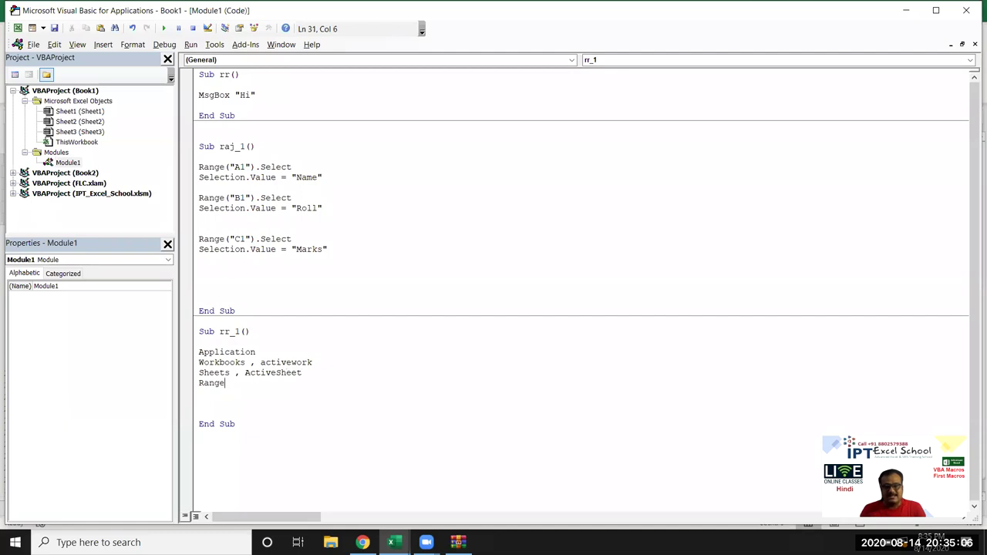
{"action": "type", "text": ", cells , activecell , selec"}
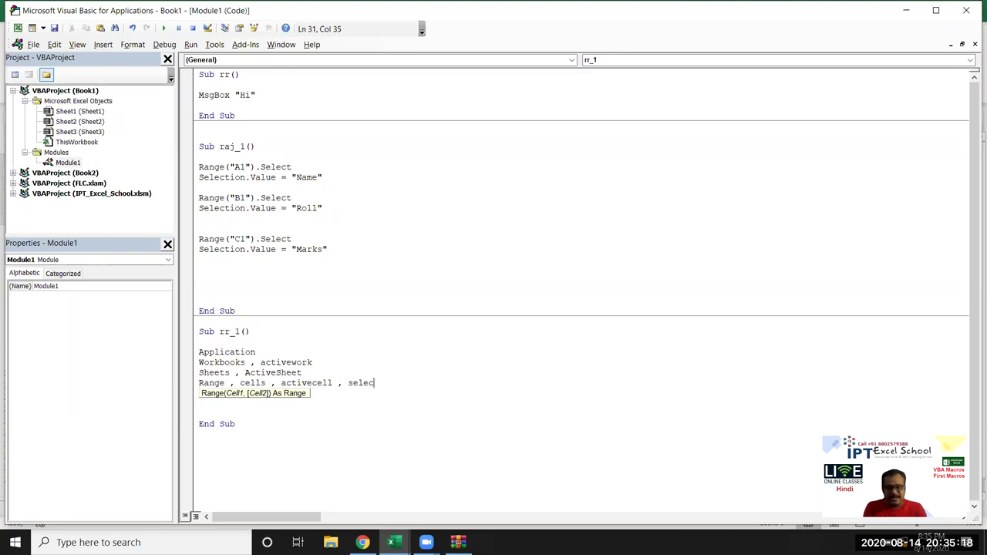
{"action": "type", "text": "tion"}
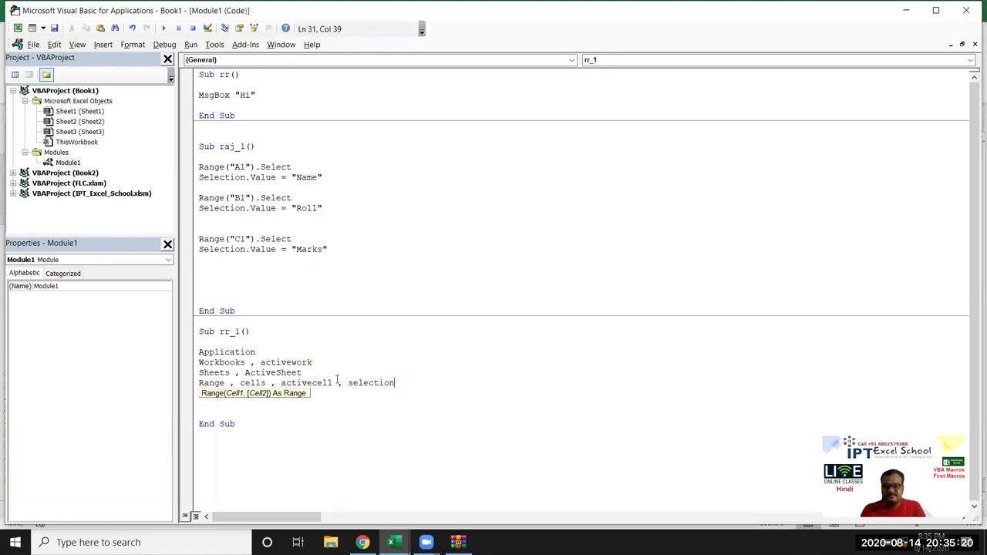
Select the four hierarchy lines in rr_1 and minimise the editor to the desktop.
{"action": "left_click", "coordinate": [342, 437]}
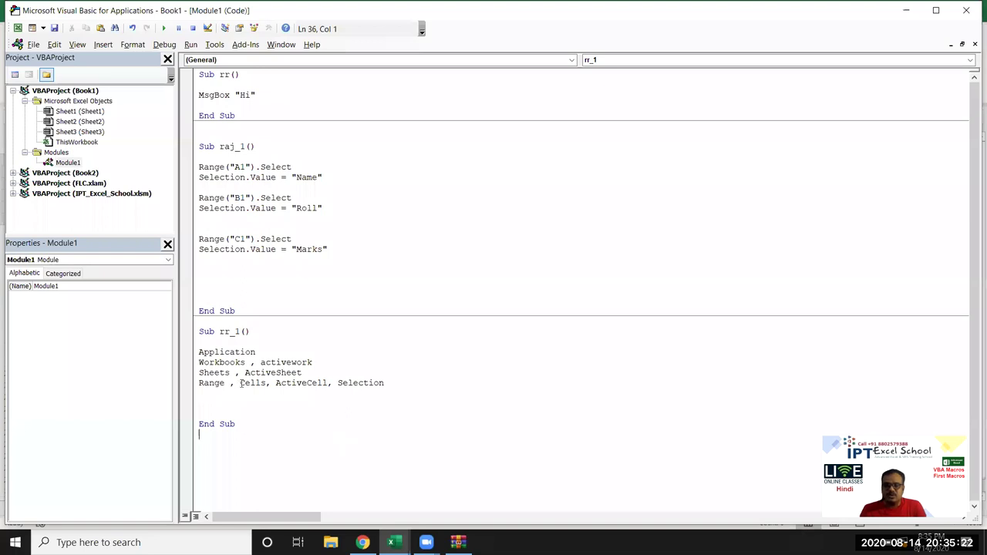
{"action": "mouse_move", "coordinate": [199, 353]}
{"action": "left_mouse_down"}
{"action": "mouse_move", "coordinate": [218, 383]}
{"action": "mouse_move", "coordinate": [253, 400]}
{"action": "left_mouse_up"}
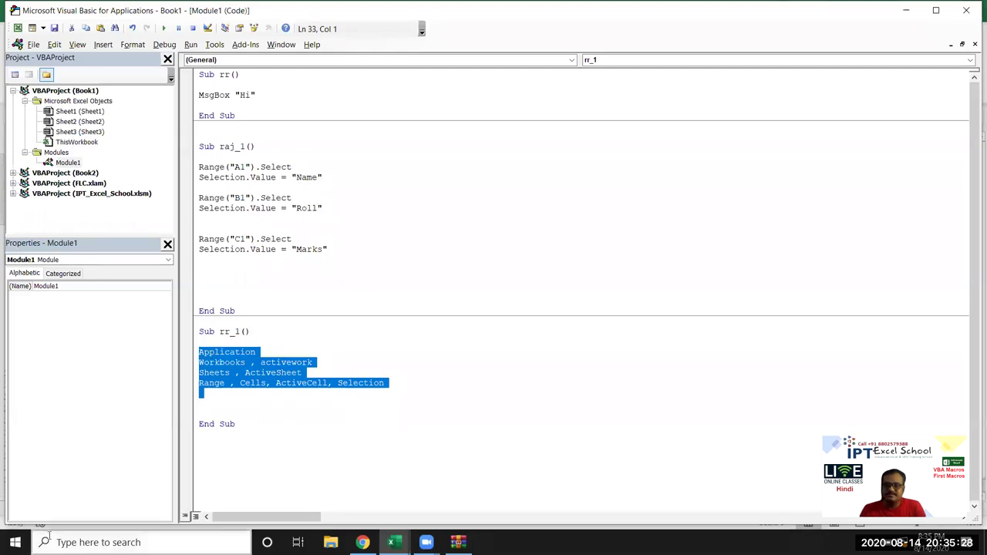
{"action": "key", "text": "super+d"}
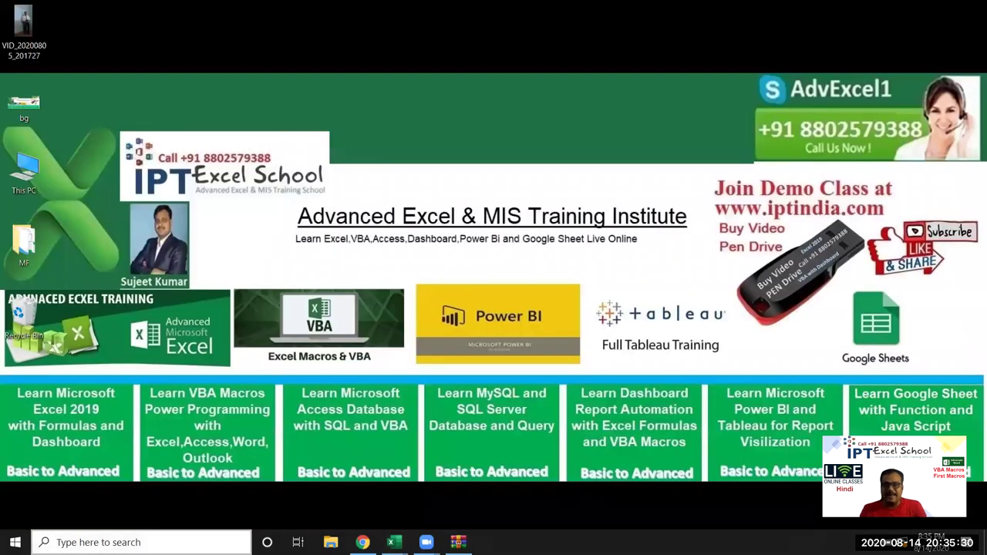
{"action": "mouse_move", "coordinate": [391, 542]}
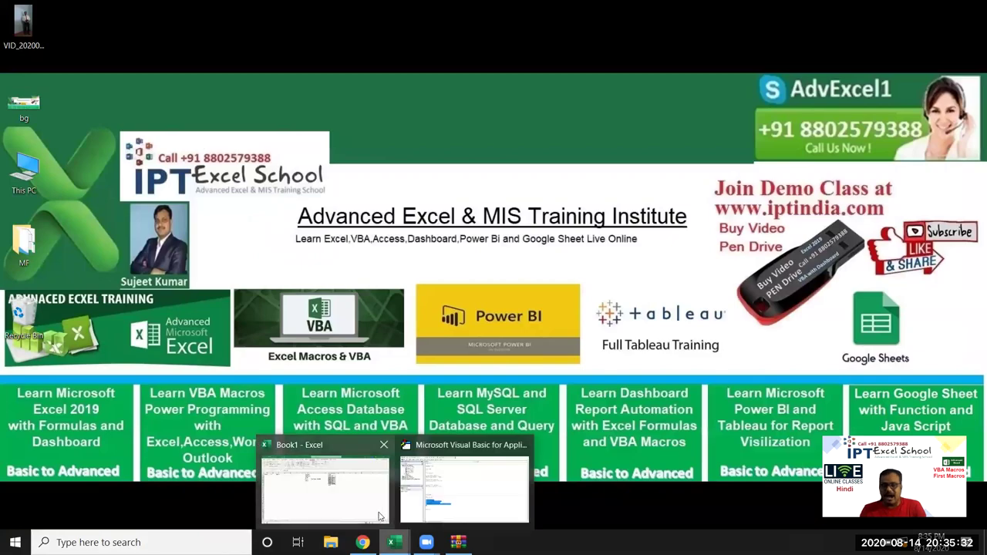
Return to Book1, select the algorithm steps in L2:L8, then select the A1:C1 headers on Sheet2.
{"action": "left_click", "coordinate": [361, 502]}
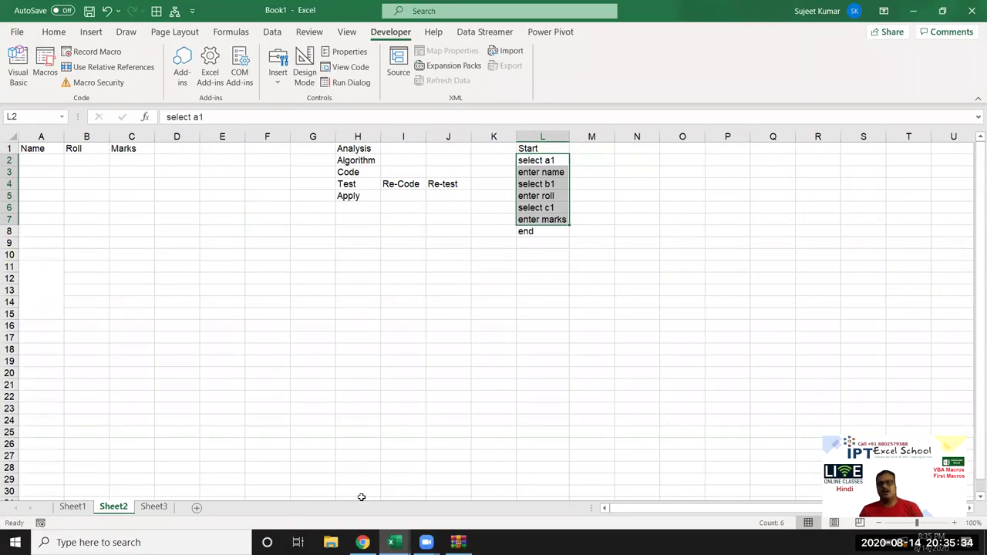
{"action": "left_click", "coordinate": [605, 358]}
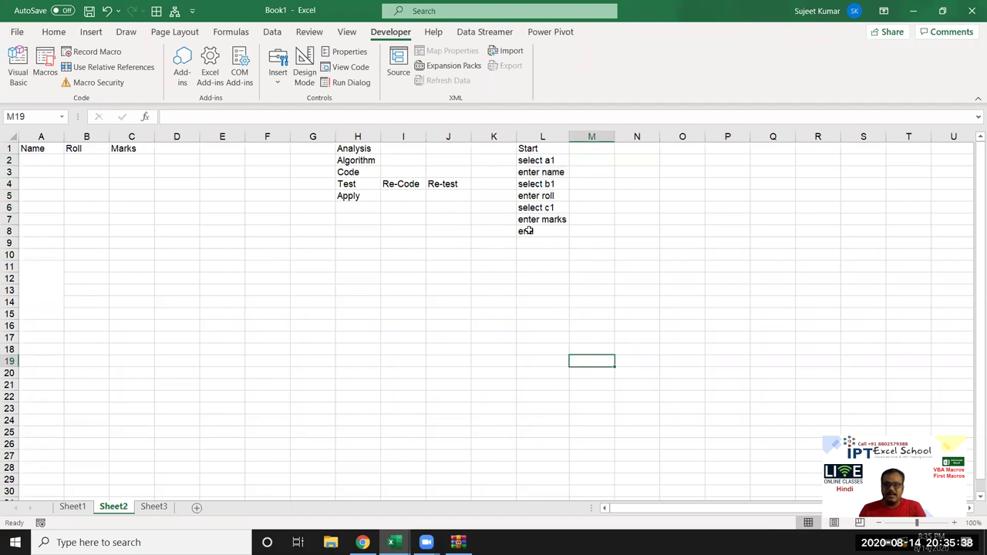
{"action": "left_click_drag", "start_coordinate": [529, 230], "coordinate": [526, 165]}
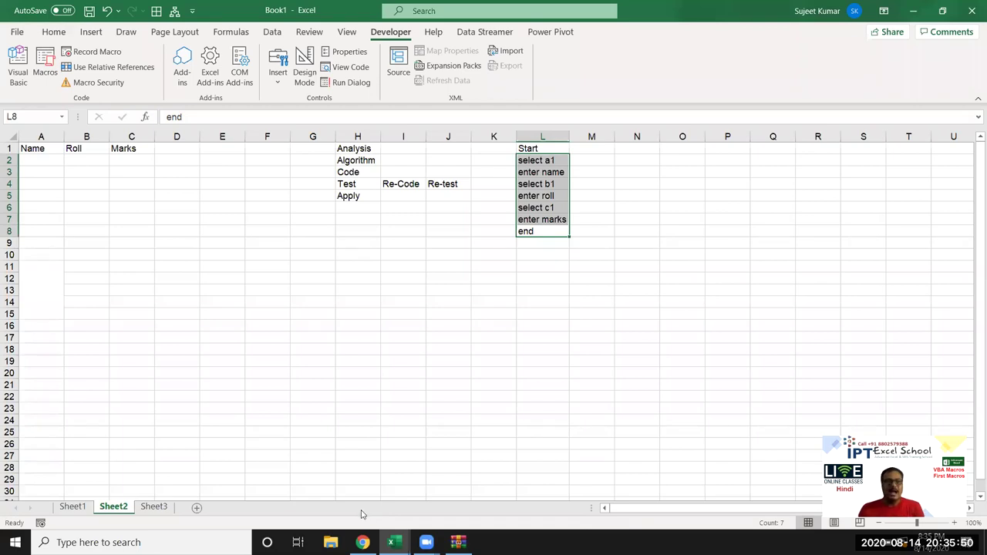
{"action": "left_click", "coordinate": [154, 507]}
{"action": "left_click", "coordinate": [113, 507]}
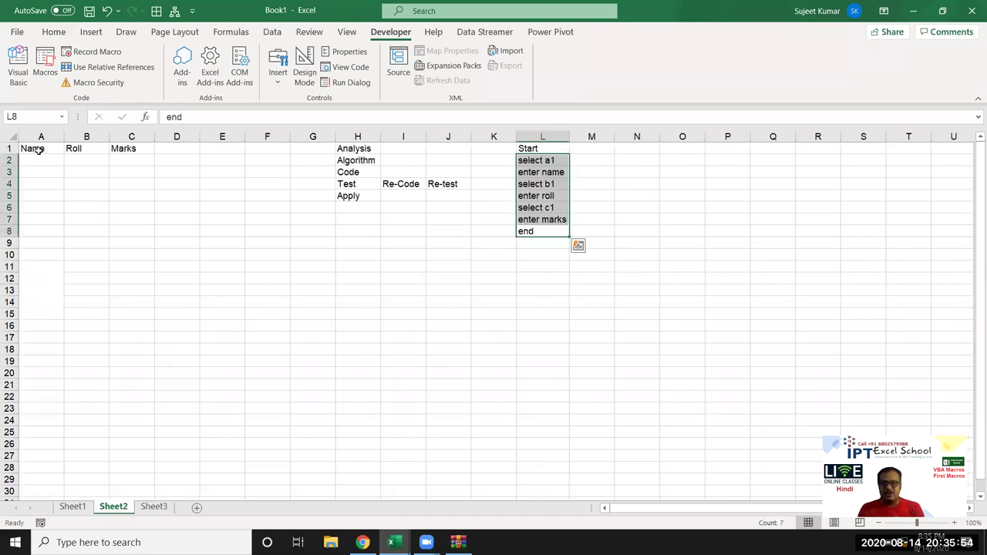
{"action": "left_click_drag", "start_coordinate": [38, 151], "coordinate": [131, 149]}
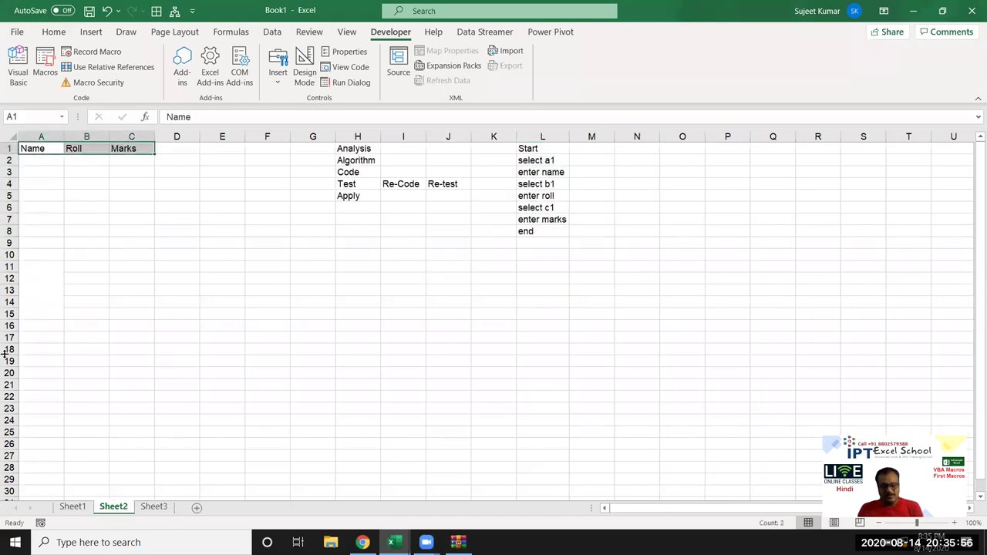
Paste the Name, Roll, Marks headers into Sheet3 at B20, then reselect L1:L8 on Sheet2.
{"action": "key", "text": "ctrl+c"}
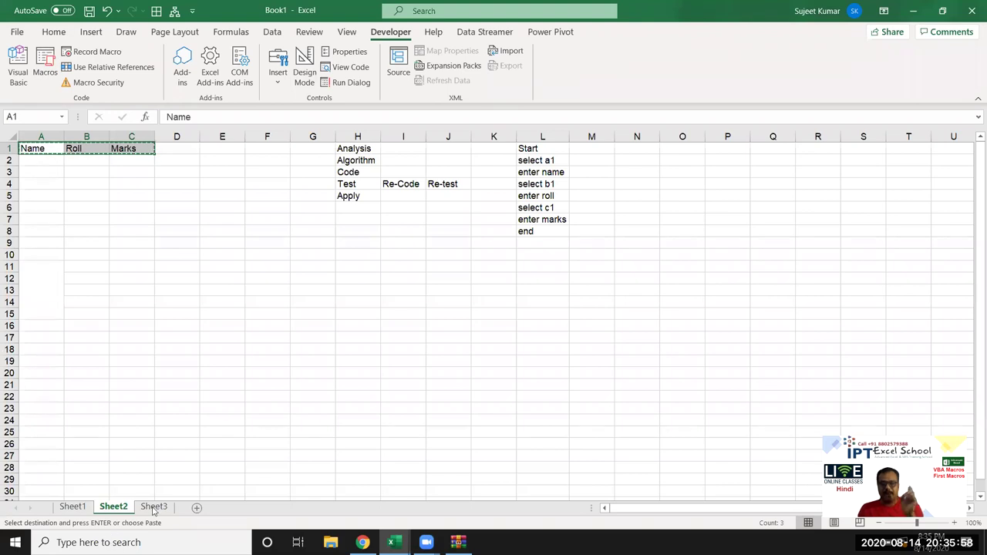
{"action": "left_click", "coordinate": [155, 507]}
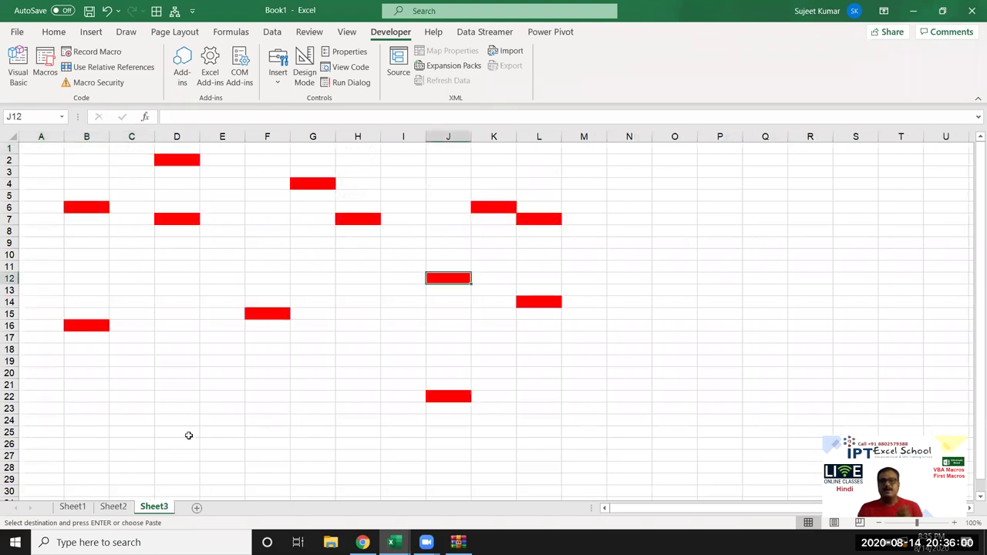
{"action": "left_click", "coordinate": [84, 375]}
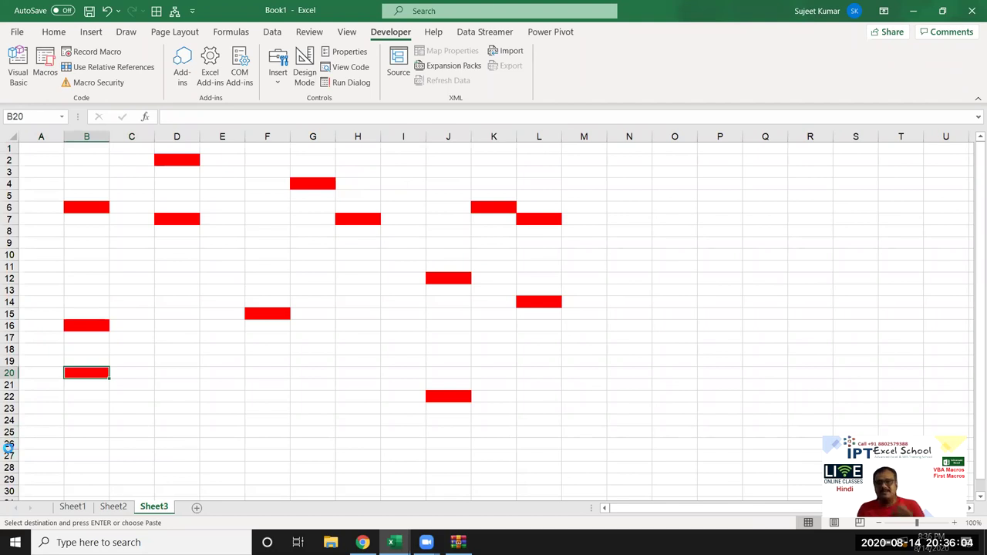
{"action": "key", "text": "ctrl+v"}
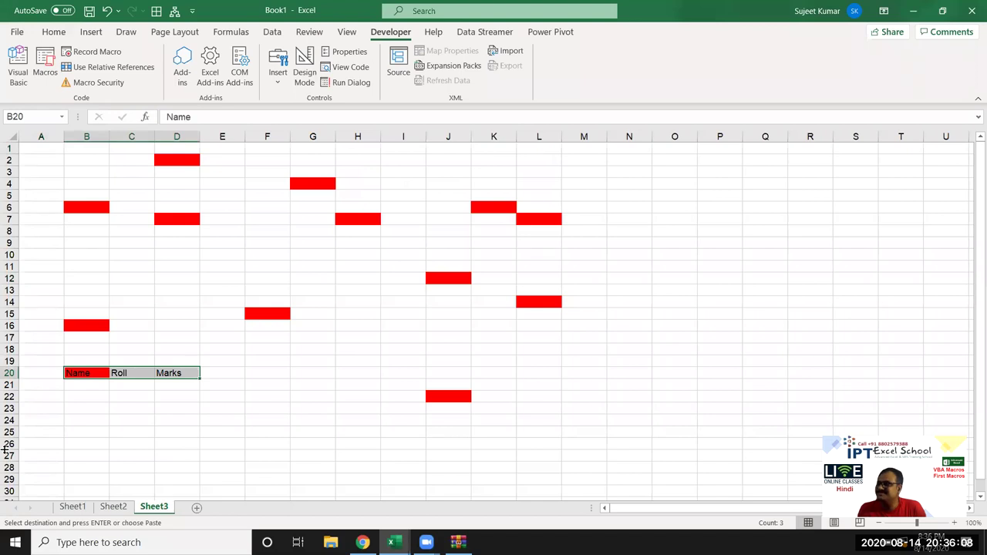
{"action": "left_click", "coordinate": [116, 509]}
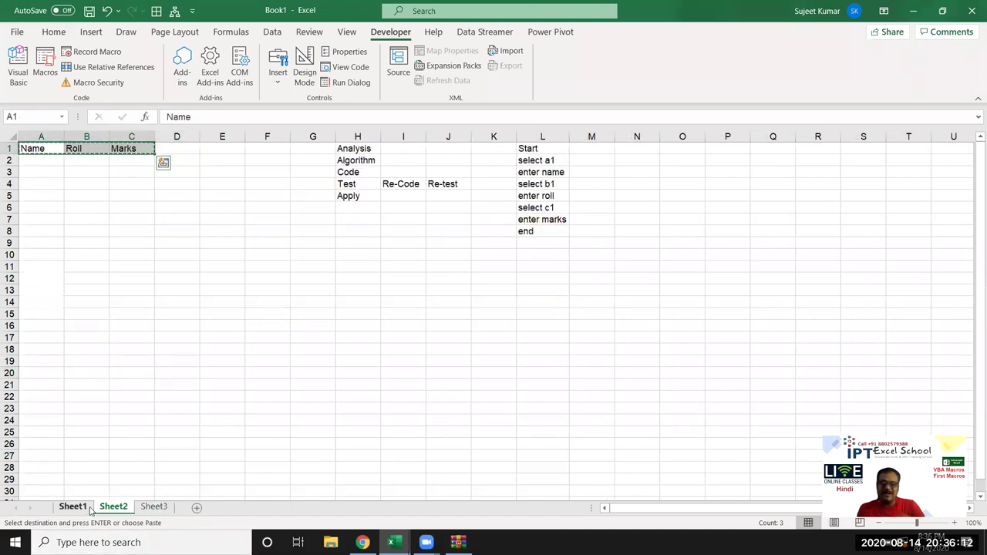
{"action": "key", "text": "Escape"}
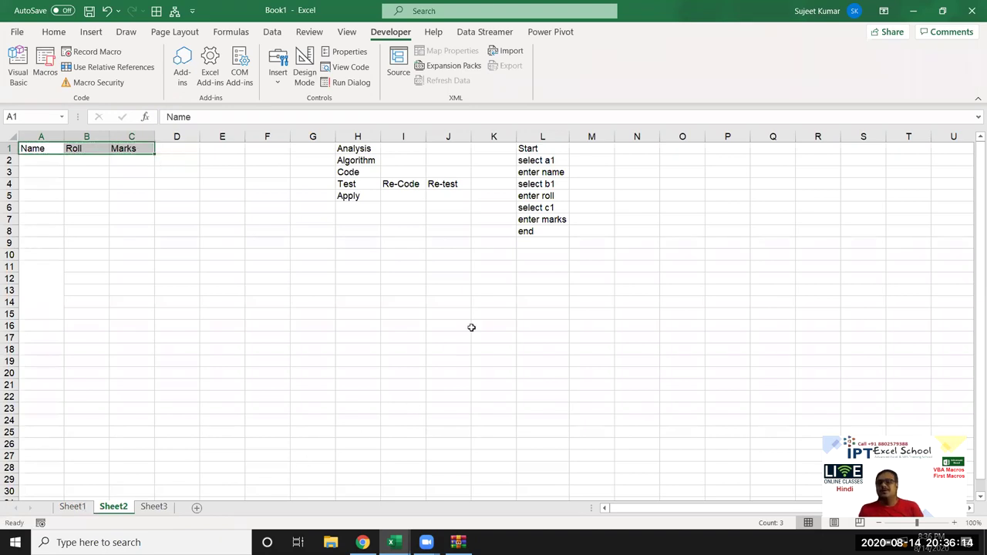
{"action": "left_click_drag", "start_coordinate": [532, 231], "coordinate": [536, 148]}
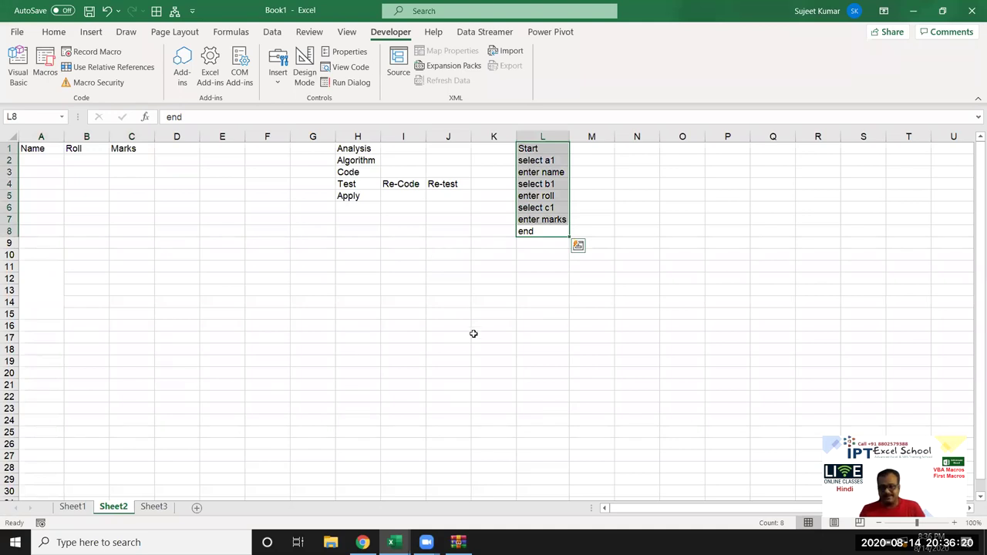
Minimise Excel with Win+D to reveal the desktop.
{"action": "key", "text": "super+d"}
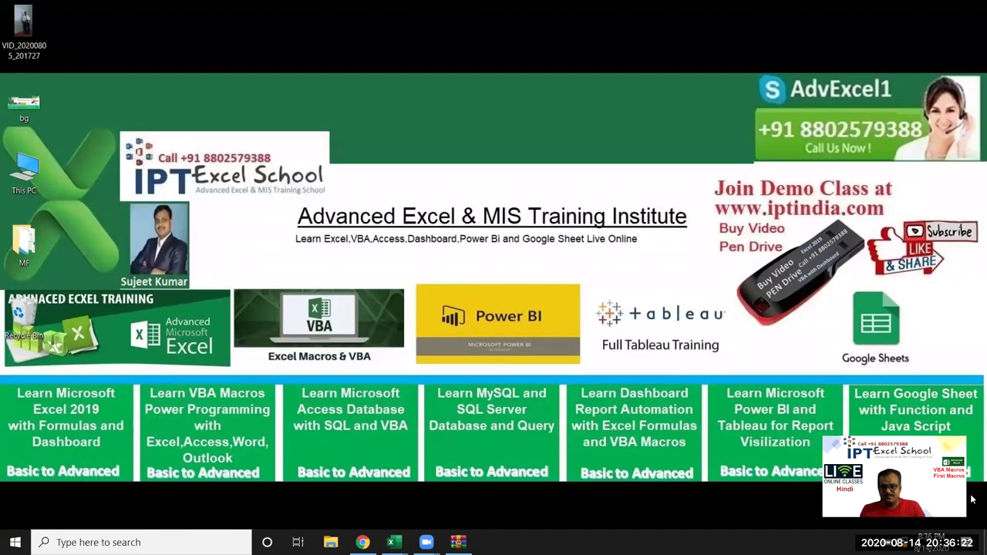